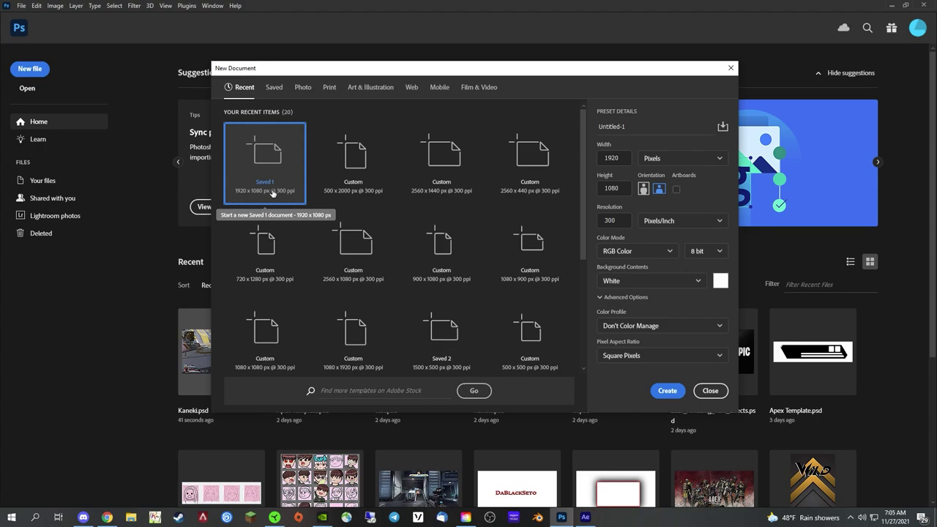
# Create a 1920 x 1080 px document at 300 ppi and place the base screenshot in it.
pyautogui.click(668, 391)
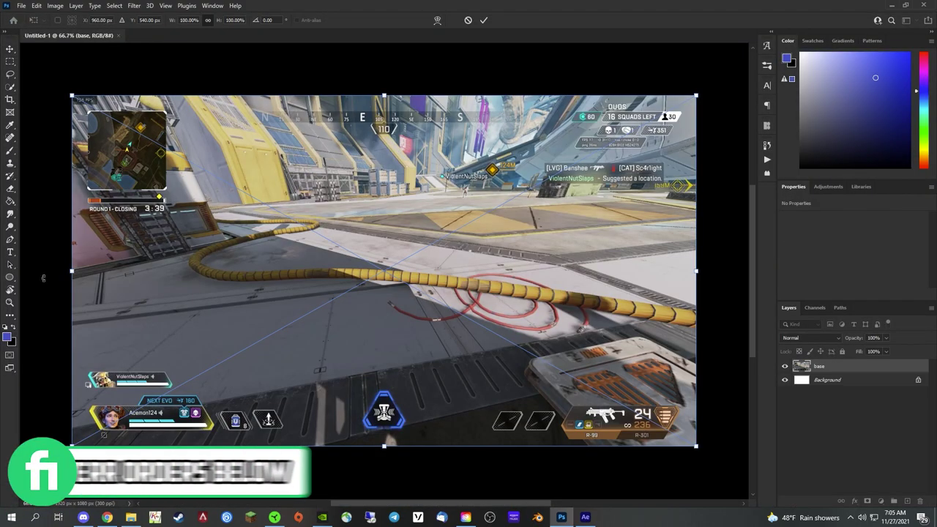
pyautogui.click(484, 21)
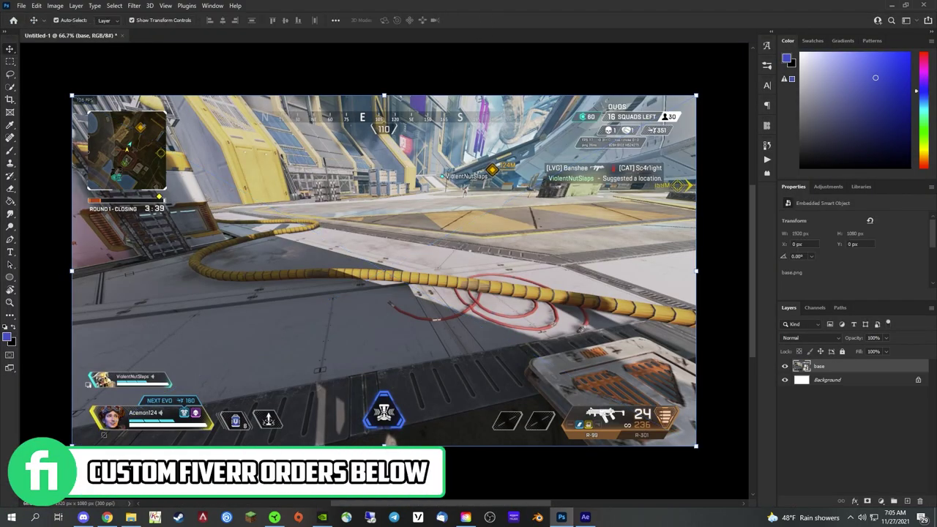
# Place the Bottom and Top overlay images as separate layers above the base layer.
pyautogui.moveTo(279, 439); pyautogui.dragTo(282, 294)
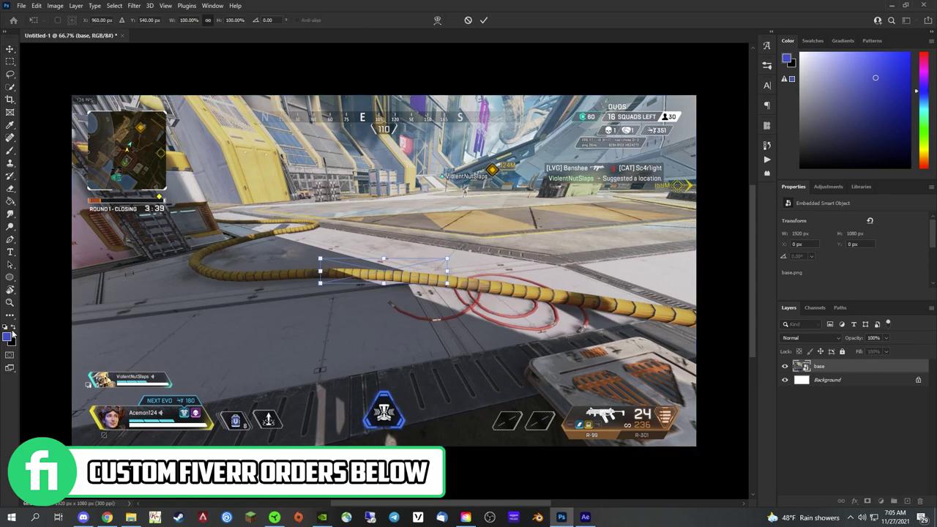
pyautogui.click(484, 22)
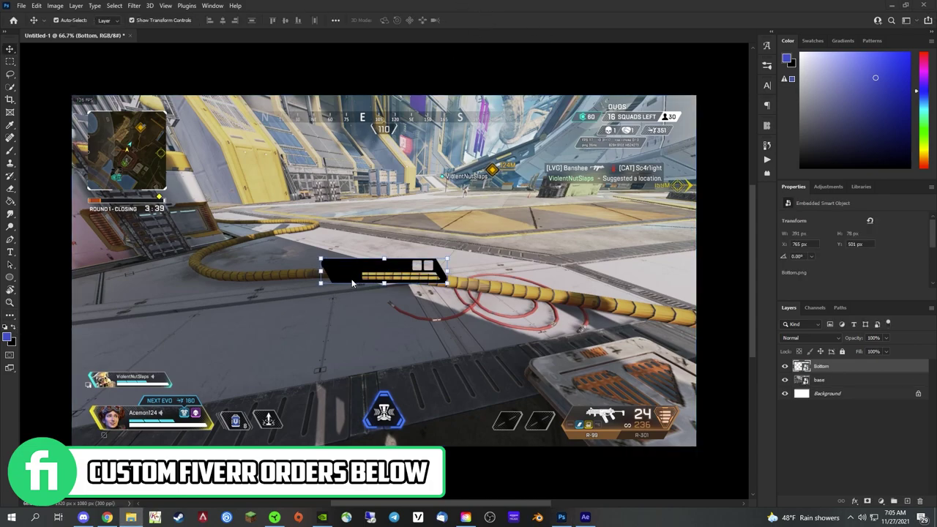
pyautogui.moveTo(354, 283)
pyautogui.mouseDown()
pyautogui.moveTo(315, 286)
pyautogui.moveTo(358, 279)
pyautogui.mouseUp()
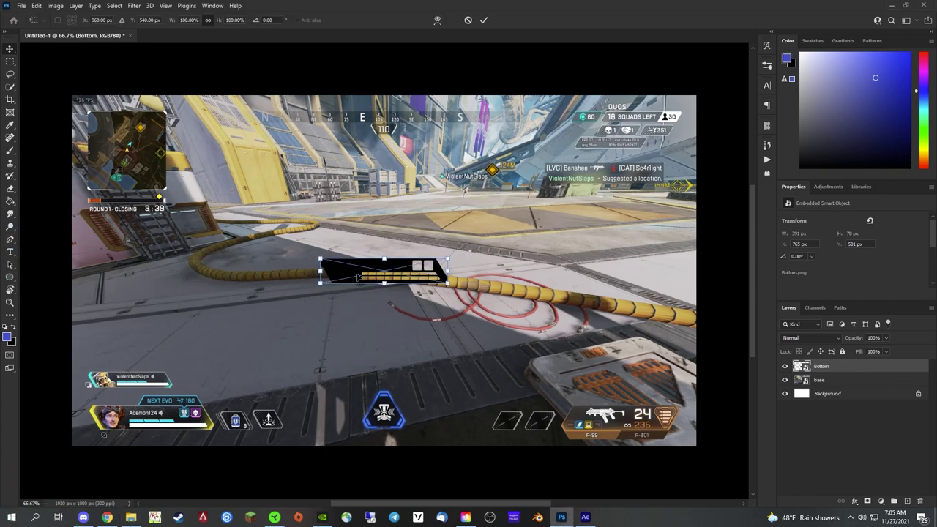
pyautogui.click(484, 21)
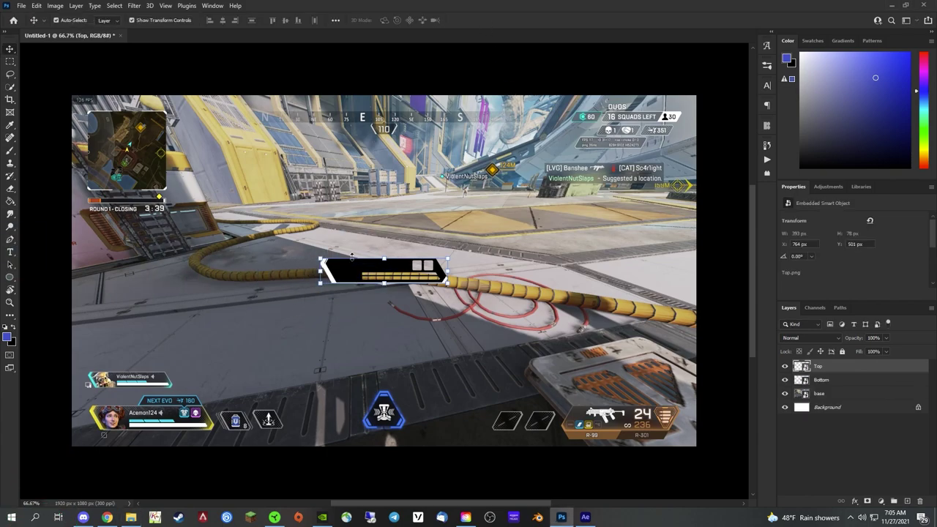
# Move the Top and Bottom layers together onto the player's health bar in the screenshot and nudge them into alignment.
pyautogui.keyDown('shift'); pyautogui.click(679, 351); pyautogui.keyUp('shift')
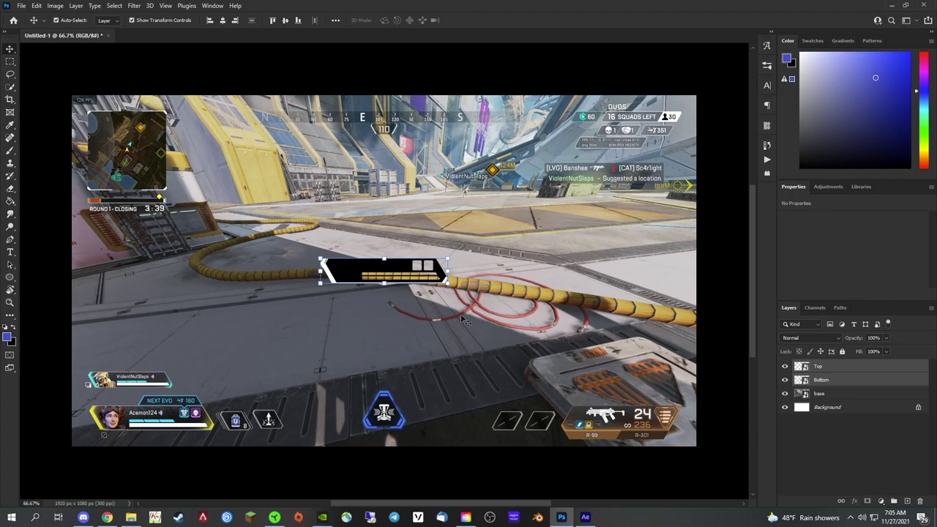
pyautogui.moveTo(368, 270); pyautogui.dragTo(137, 415)
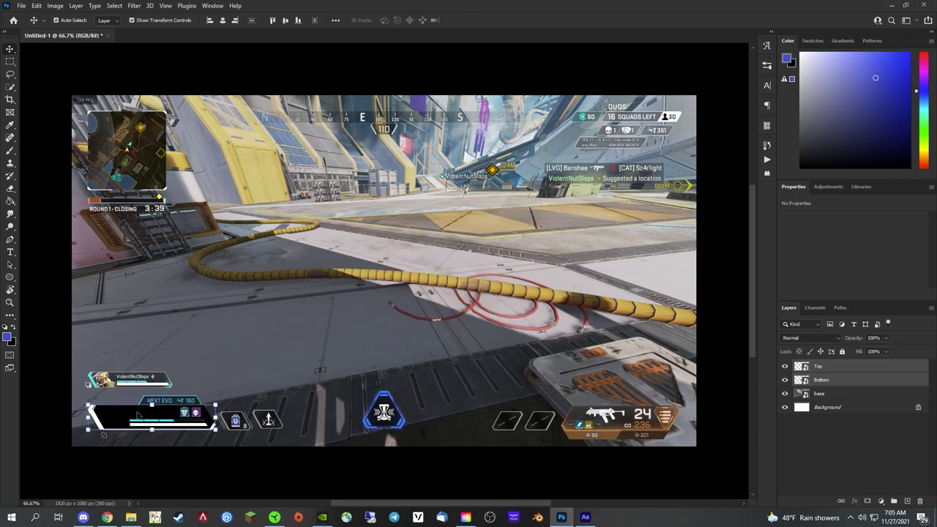
pyautogui.press('Down')
pyautogui.press('Down')
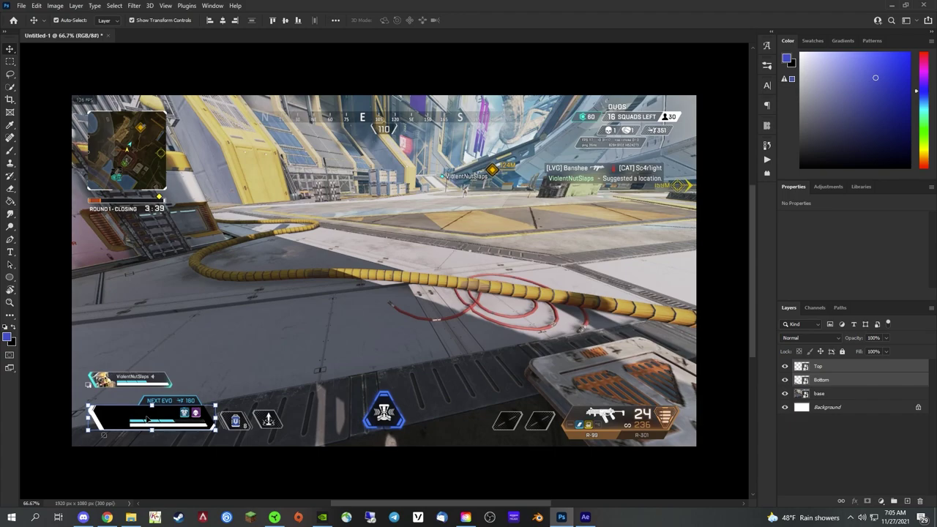
pyautogui.press('Left')
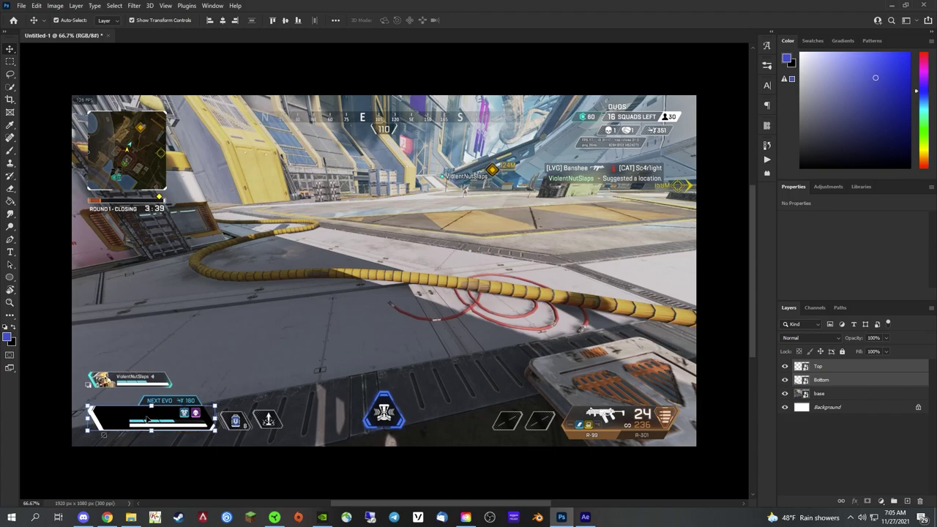
pyautogui.scroll(5, 146, 419)
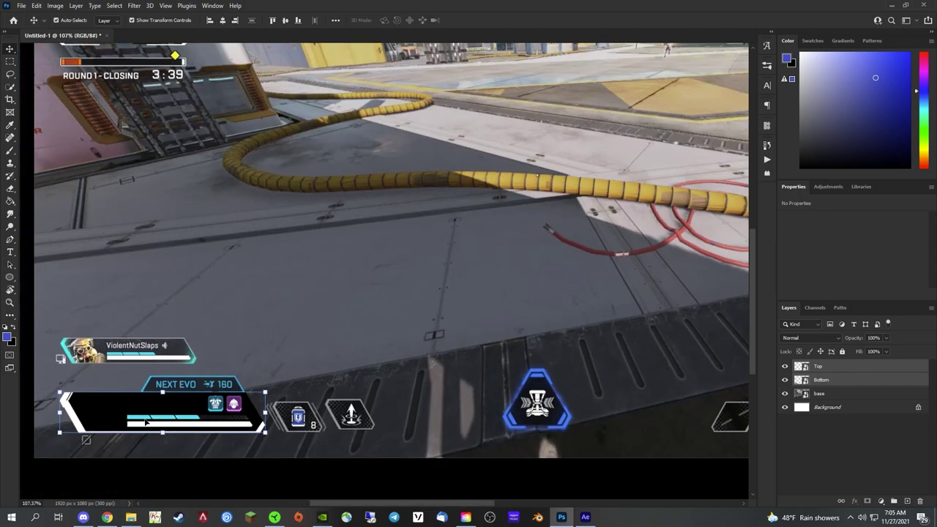
pyautogui.scroll(-3, 146, 422)
pyautogui.click(426, 349)
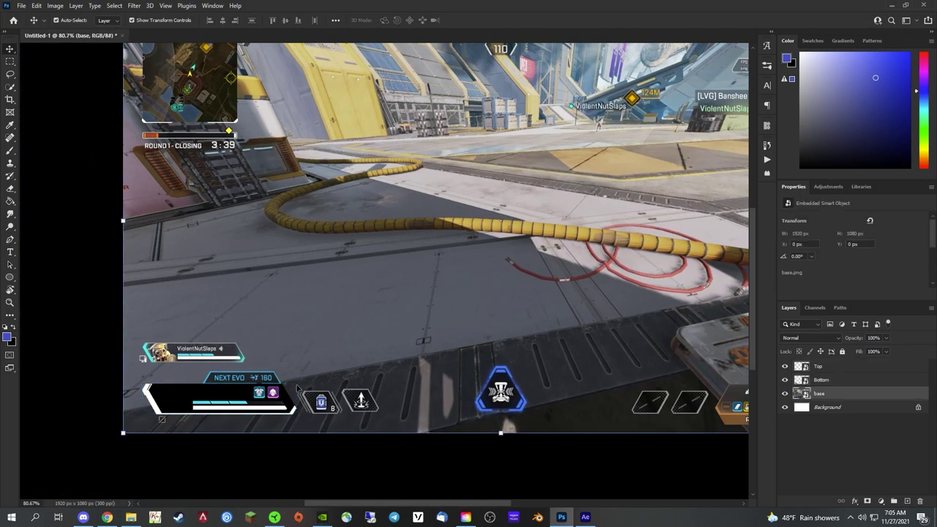
# Place the kaneki character image and the bottomarm image as layers above the base screenshot.
pyautogui.scroll(-1, 343, 350)
pyautogui.scroll(4, 343, 350)
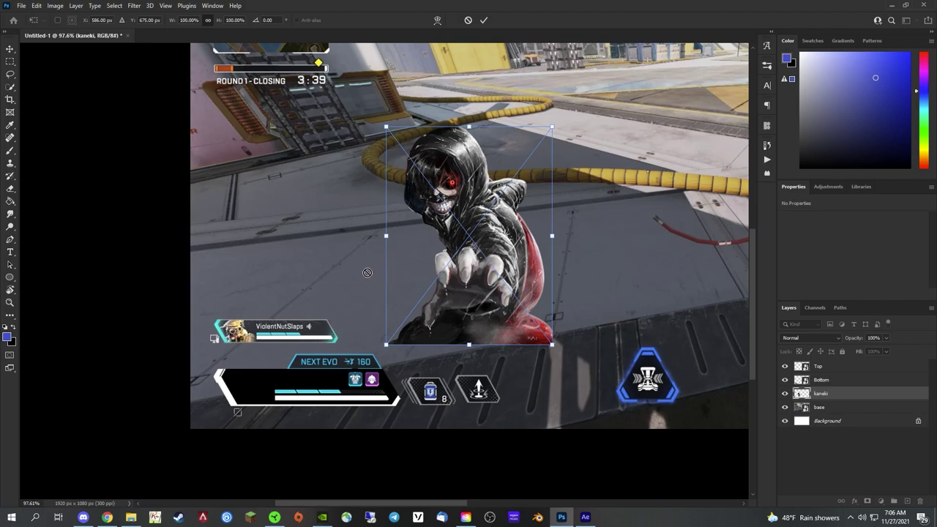
pyautogui.click(486, 21)
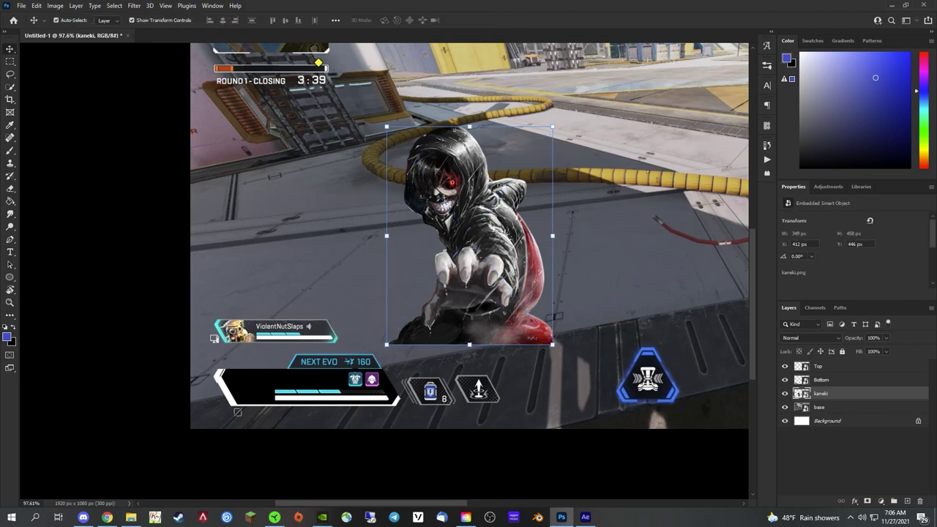
pyautogui.moveTo(195, 362); pyautogui.dragTo(369, 291)
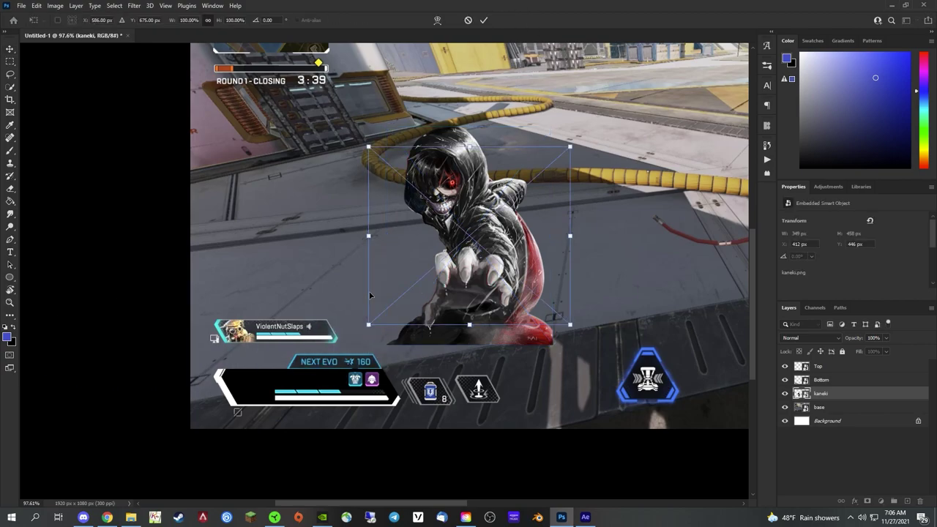
pyautogui.click(484, 20)
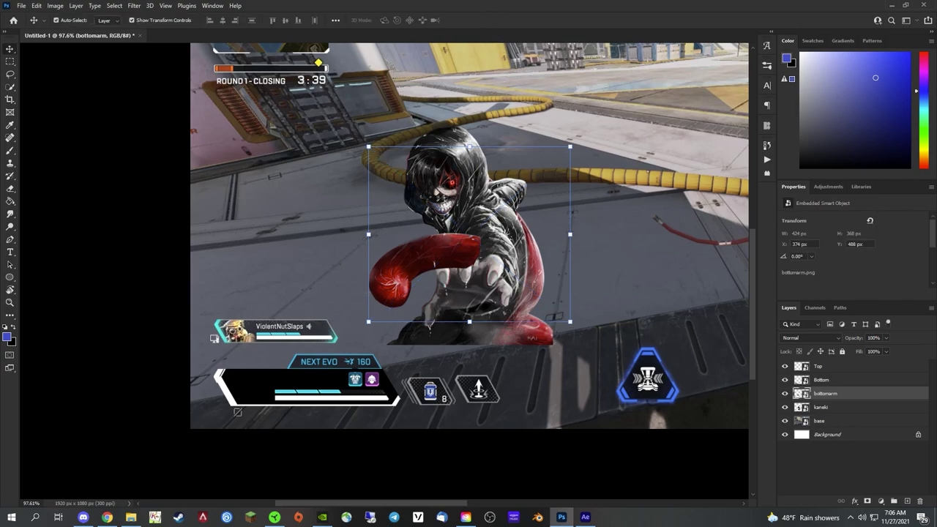
# Place the top arm image beside the character's head and move the bottomarm piece to about X 296 px, Y 566 px.
pyautogui.moveTo(306, 234); pyautogui.dragTo(318, 202)
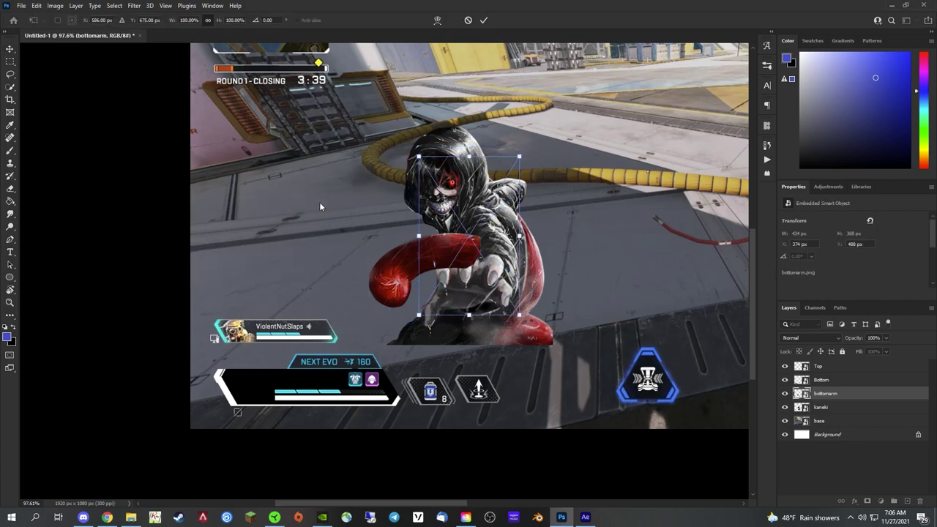
pyautogui.moveTo(444, 227); pyautogui.dragTo(343, 218)
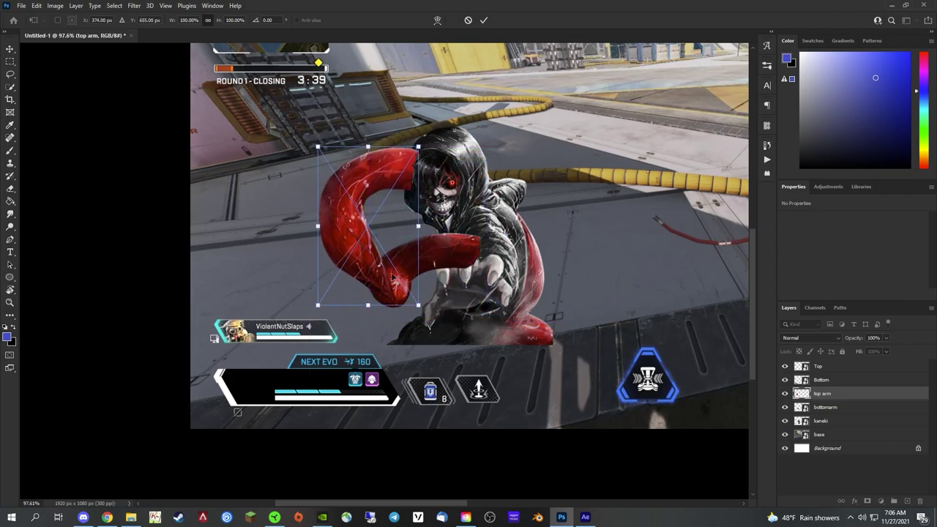
pyautogui.click(483, 20)
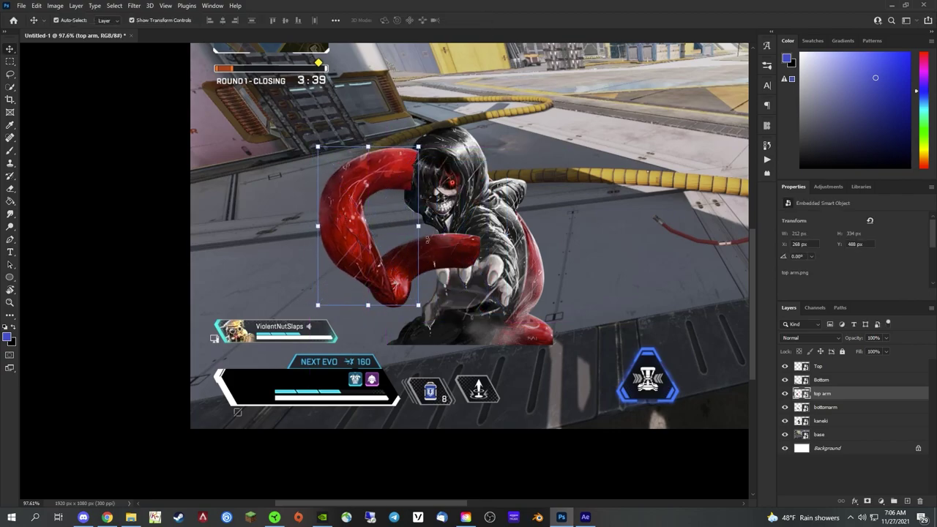
pyautogui.moveTo(447, 255); pyautogui.dragTo(411, 290)
pyautogui.hotkey('ctrl', 't')
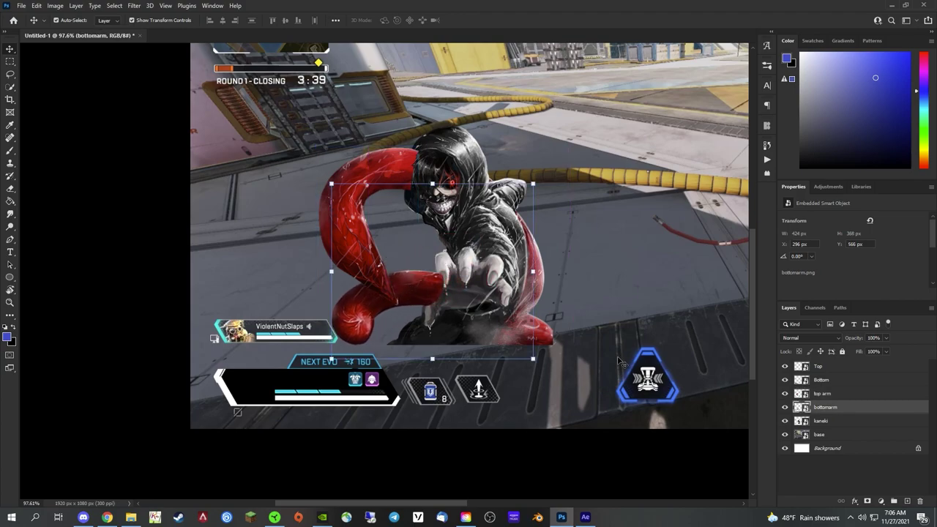
# Reorder the layers so kaneki, top arm and bottomarm, in that order, sit above the Top and Bottom layers.
pyautogui.keyDown('shift'); pyautogui.click(828, 422); pyautogui.keyUp('shift')
pyautogui.moveTo(828, 421); pyautogui.dragTo(825, 372)
pyautogui.click(831, 381)
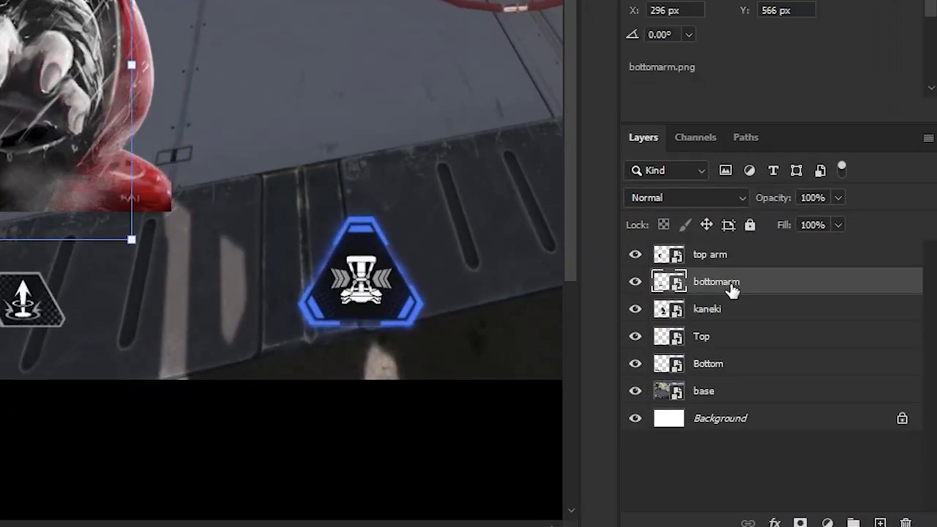
pyautogui.moveTo(724, 309); pyautogui.dragTo(725, 316)
pyautogui.moveTo(727, 256); pyautogui.dragTo(720, 285)
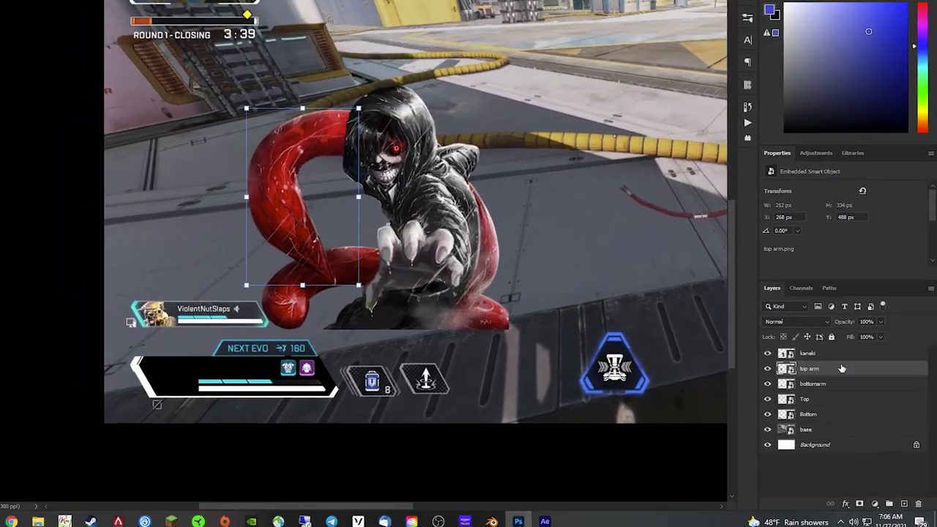
# Scale the kaneki, top arm and bottomarm layers together to about 25% and position them over the left end of the health bar.
pyautogui.keyDown('shift'); pyautogui.click(732, 254); pyautogui.keyUp('shift')
pyautogui.keyDown('ctrl'); pyautogui.click(840, 394); pyautogui.keyUp('ctrl')
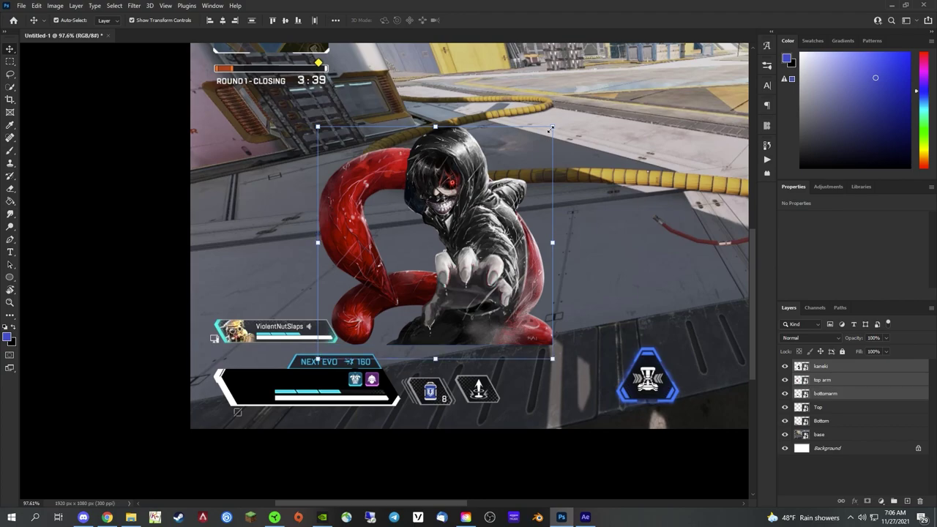
pyautogui.moveTo(552, 126); pyautogui.dragTo(396, 282)
pyautogui.moveTo(358, 325); pyautogui.dragTo(245, 375)
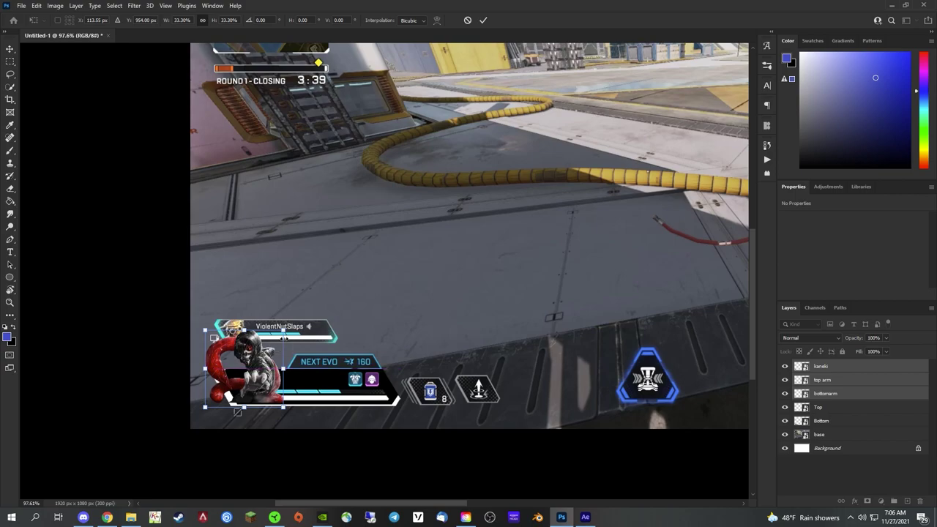
pyautogui.moveTo(282, 329); pyautogui.dragTo(278, 351)
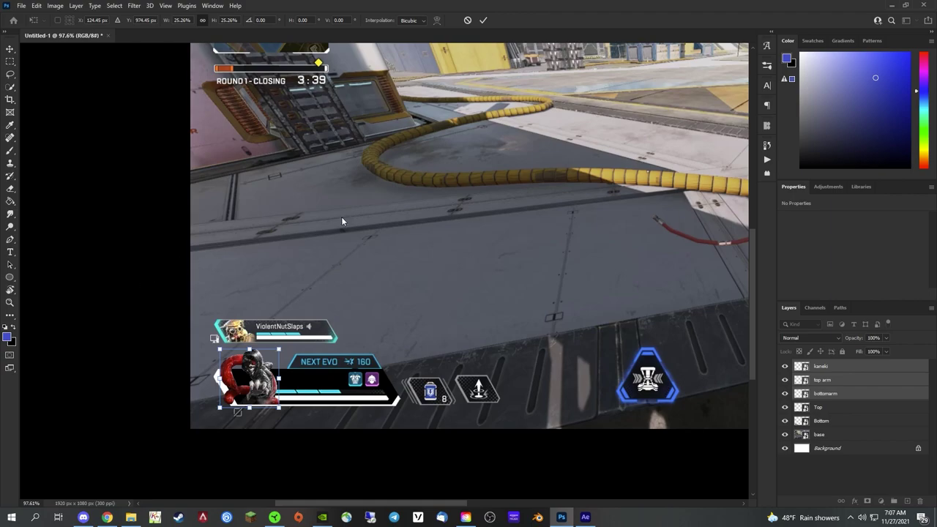
pyautogui.click(482, 19)
# Place the background image directly above the Bottom layer and position it over the health bar at X 0 px, Y 932 px.
pyautogui.scroll(3, 357, 395)
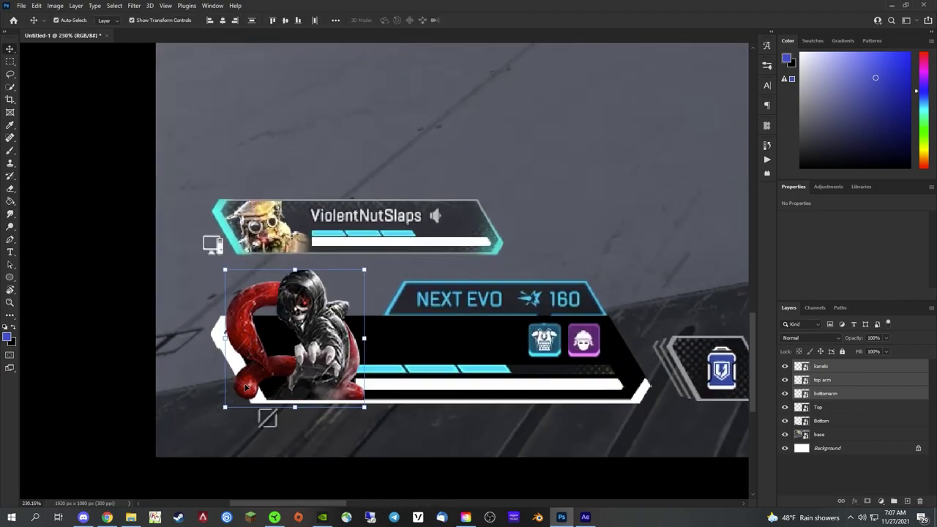
pyautogui.scroll(-2, 357, 395)
pyautogui.click(535, 331)
pyautogui.scroll(-2, 93, 415)
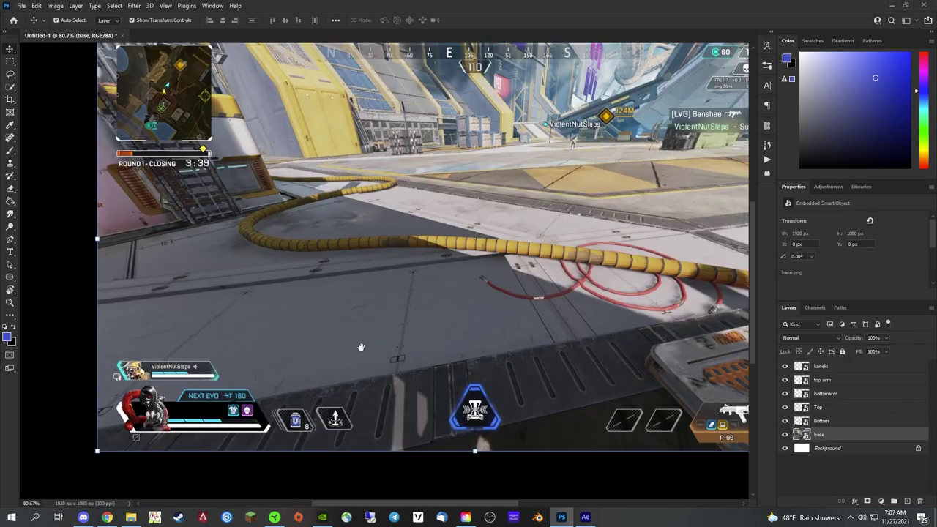
pyautogui.scroll(2, 332, 360)
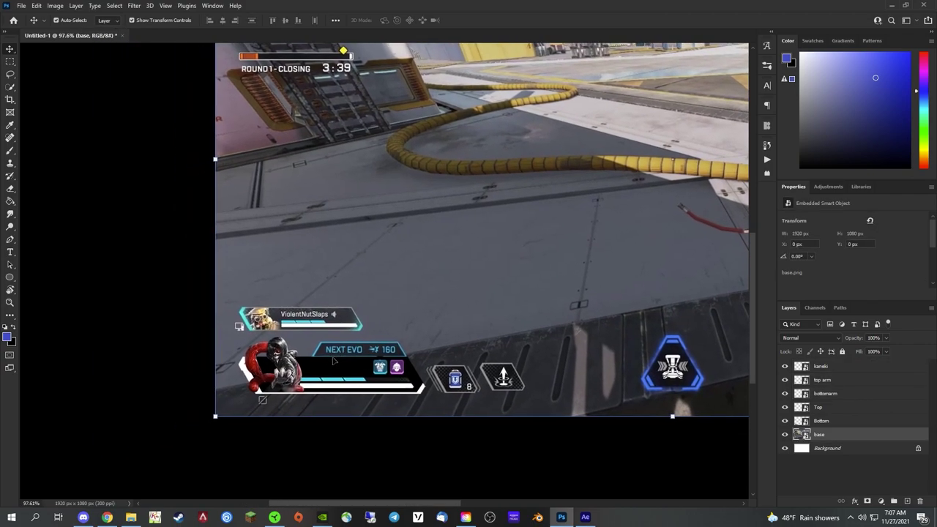
pyautogui.click(258, 393)
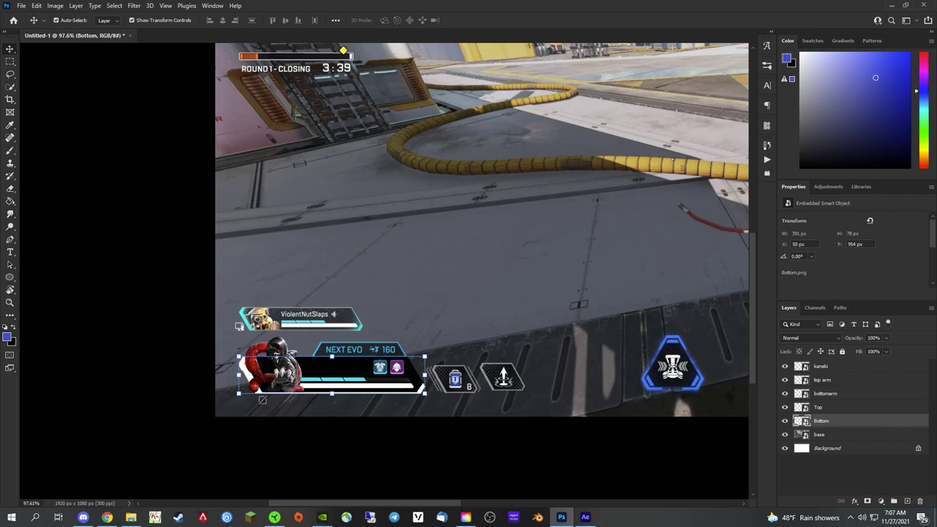
pyautogui.moveTo(369, 325); pyautogui.dragTo(439, 331)
pyautogui.moveTo(456, 256); pyautogui.dragTo(350, 376)
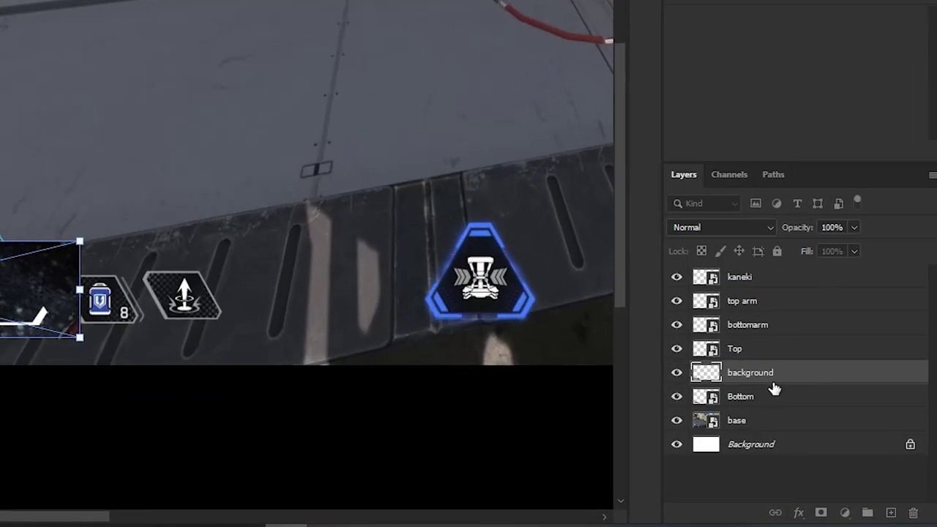
# Clip the background layer to the Bottom layer with a clipping mask and deselect all layers.
pyautogui.moveTo(828, 418); pyautogui.dragTo(828, 413)
pyautogui.moveTo(773, 377)
pyautogui.mouseDown()
pyautogui.moveTo(771, 393)
pyautogui.moveTo(781, 379)
pyautogui.mouseUp()
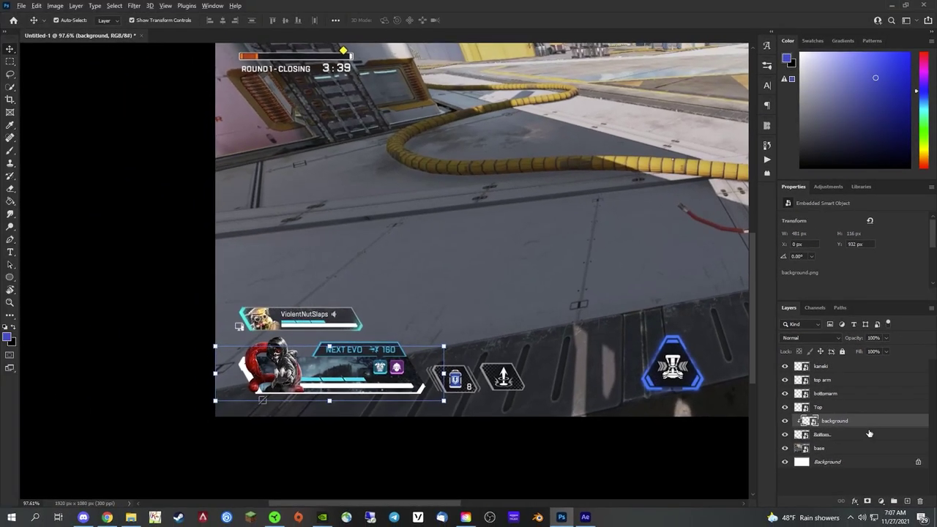
pyautogui.rightClick(870, 434)
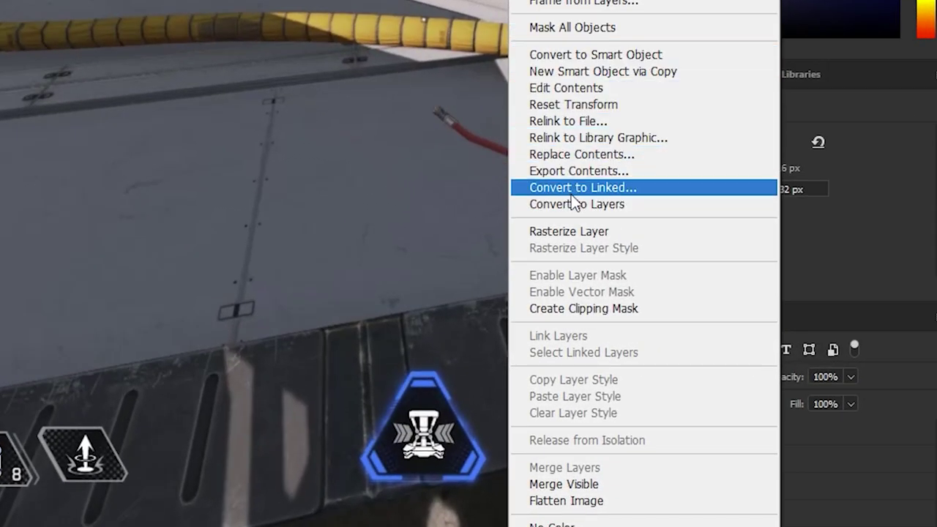
pyautogui.click(602, 309)
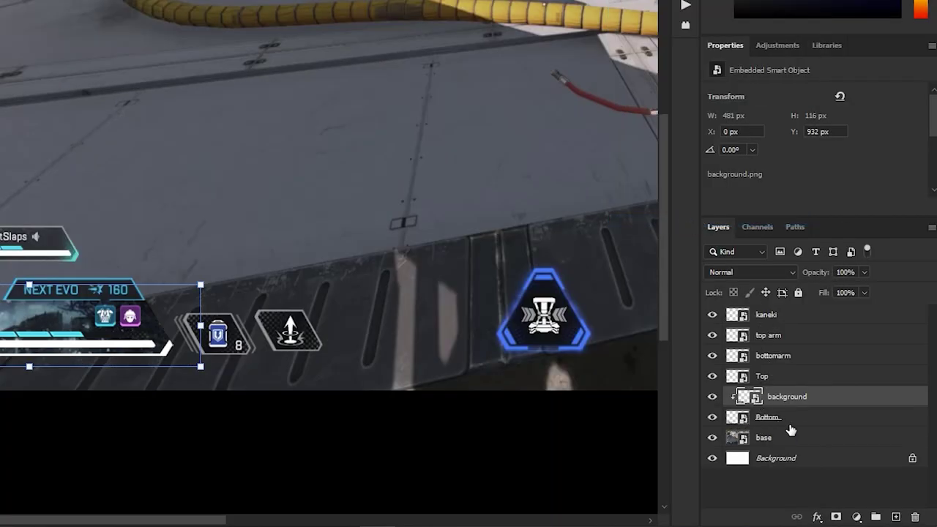
pyautogui.click(25, 435)
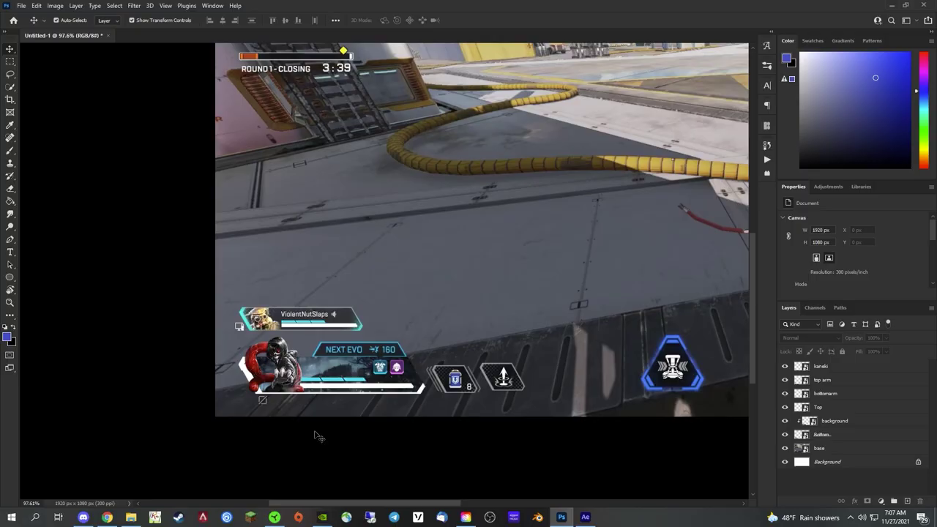
pyautogui.scroll(4, 387, 404)
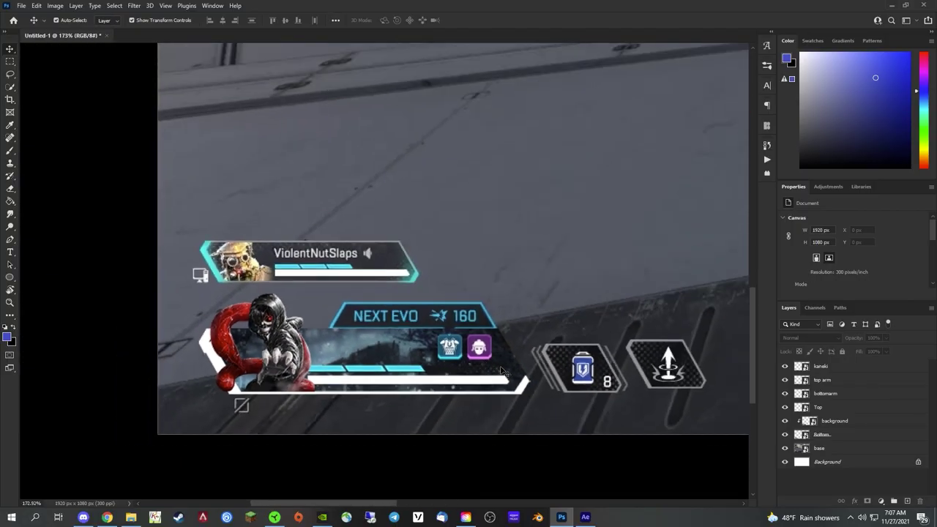
# Hide the base and white Background layers to check the overlay on transparency.
pyautogui.scroll(-2, 585, 417)
pyautogui.click(784, 448)
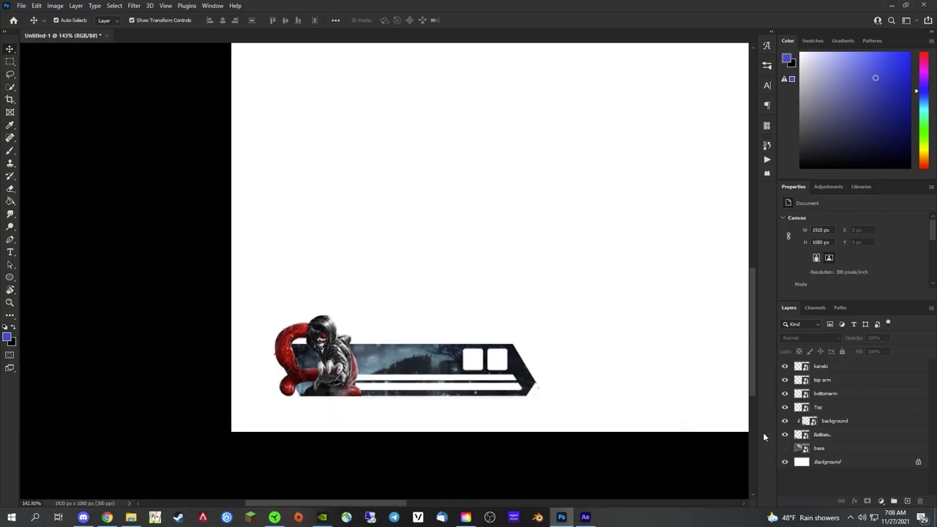
pyautogui.click(785, 462)
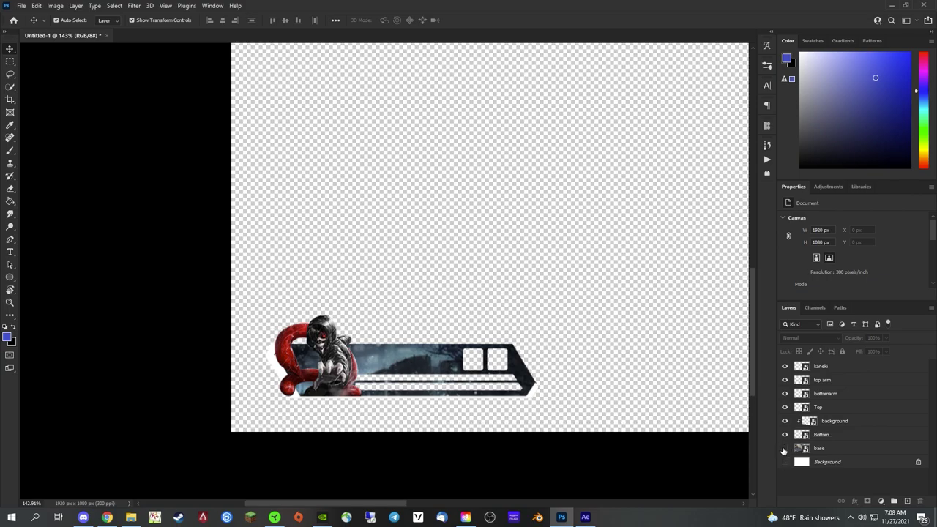
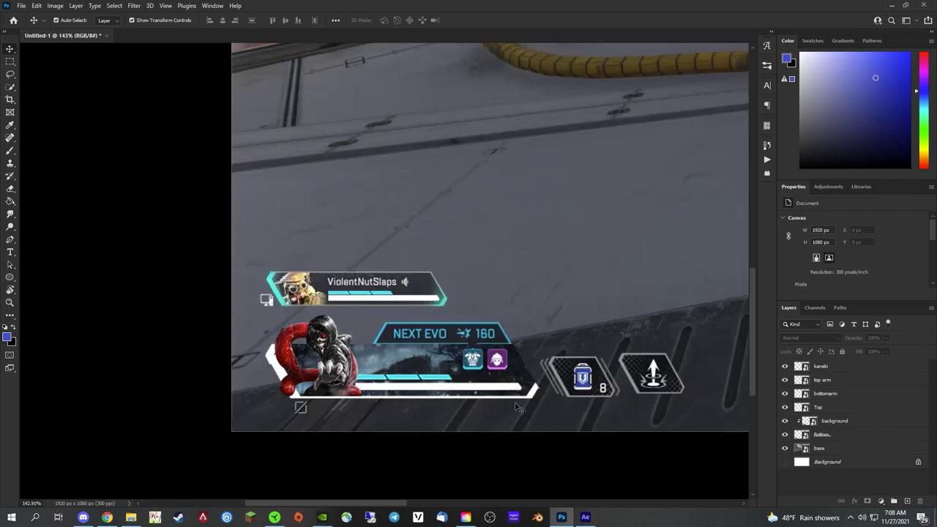
# Set the text colour to pure red, ff0000.
pyautogui.scroll(-3, 535, 402)
pyautogui.click(767, 86)
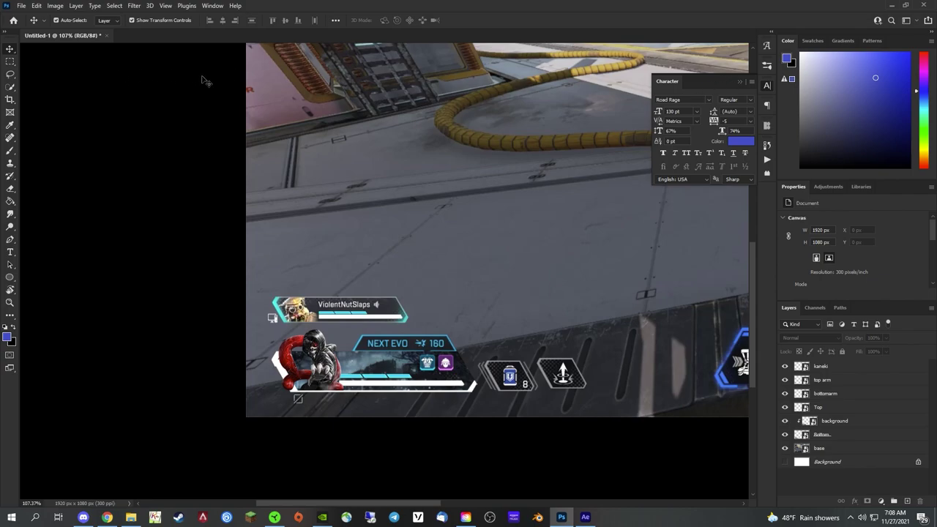
pyautogui.click(729, 144)
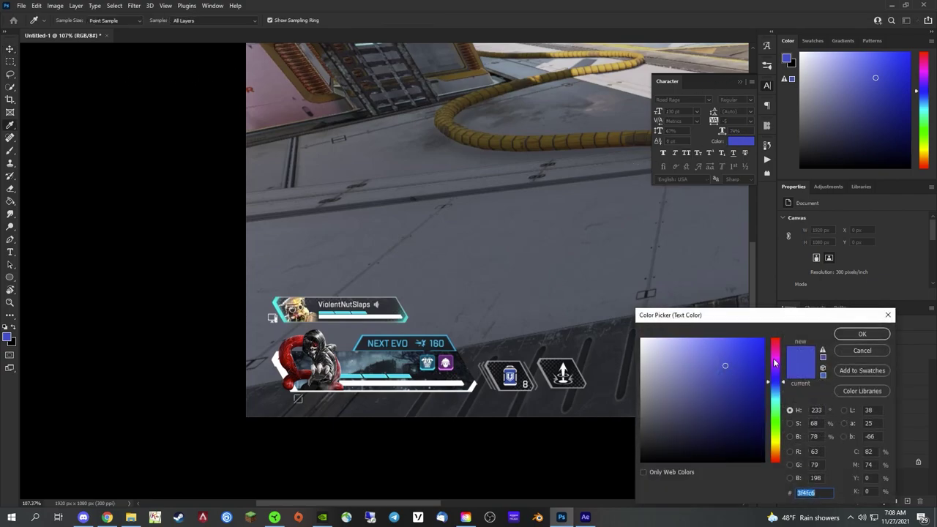
pyautogui.moveTo(774, 364); pyautogui.dragTo(786, 265)
pyautogui.write('ff0000')
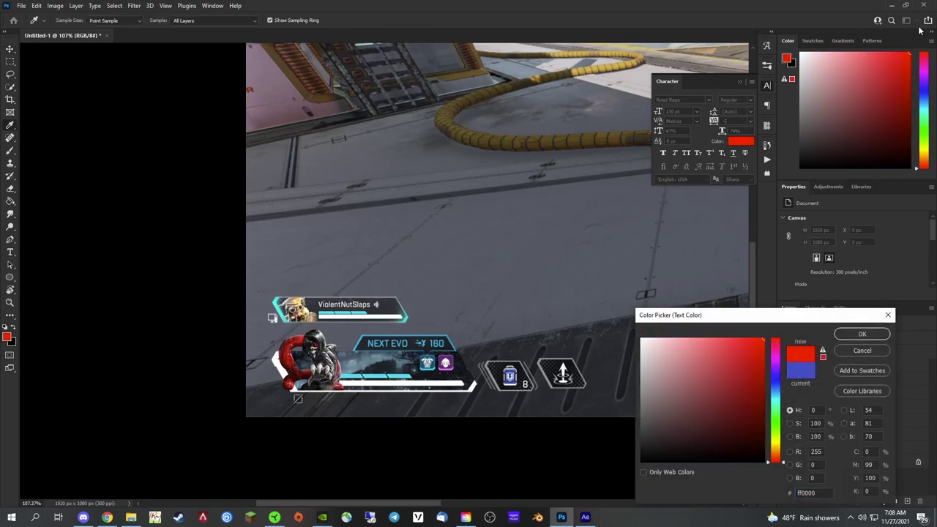
pyautogui.click(740, 81)
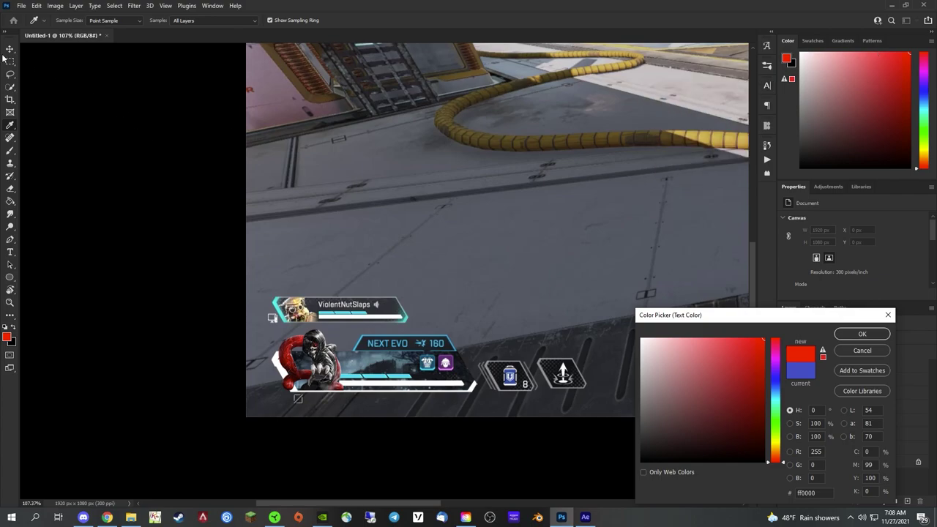
pyautogui.press('Return')
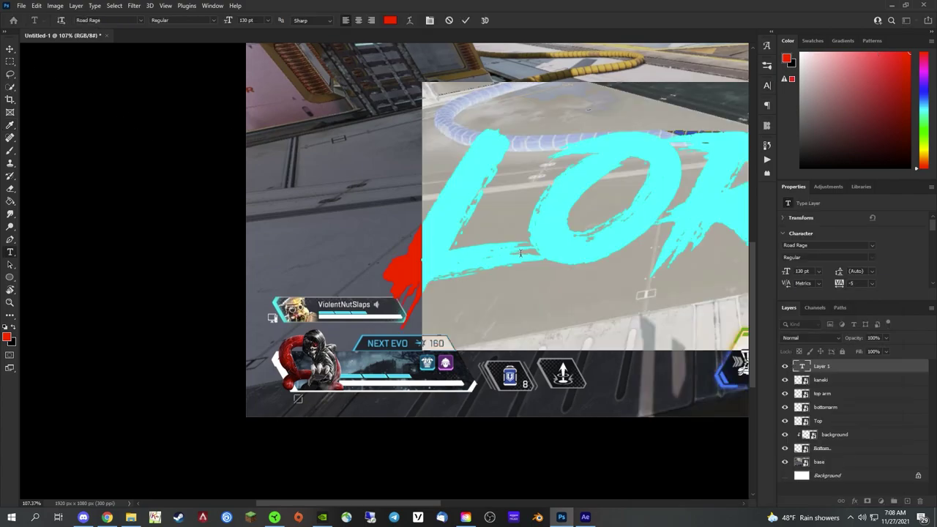
# Create a text layer reading Wildns in Road Rage at 130 pt over the screenshot.
pyautogui.press('BackSpace')
pyautogui.write('WI')
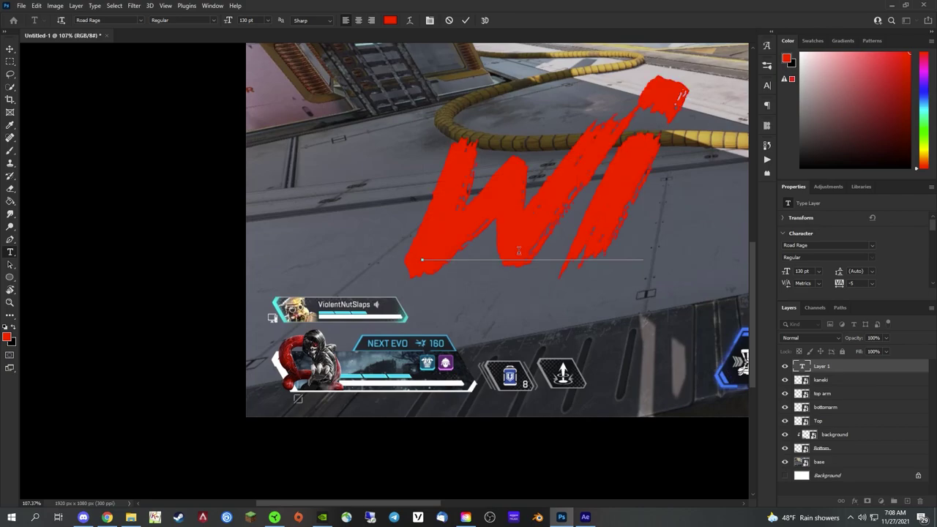
pyautogui.write('L')
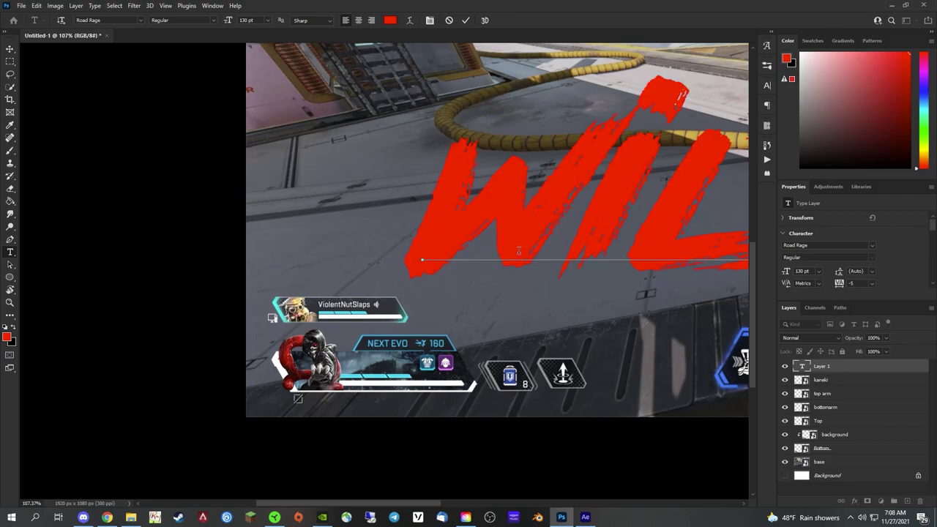
pyautogui.click(9, 47)
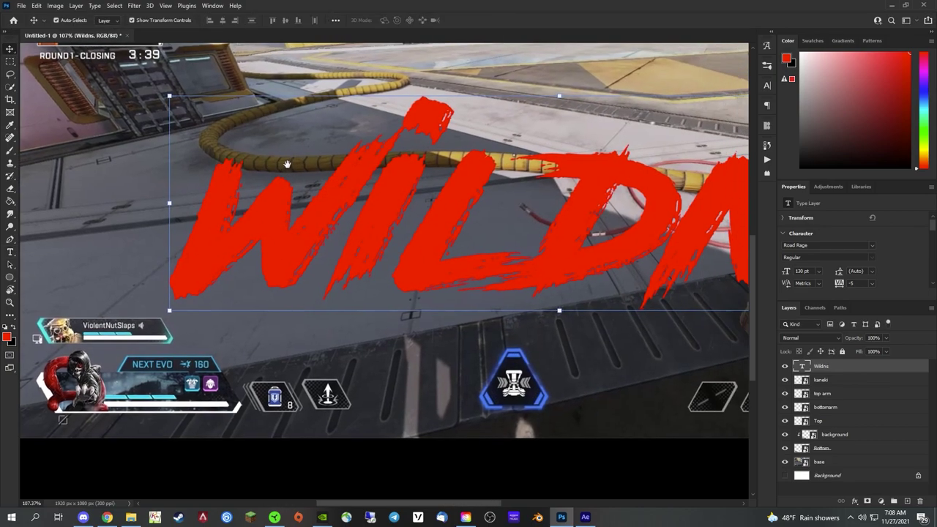
# Duplicate the Wildns text slightly down and to the left, and place the copy beneath the original layer.
pyautogui.scroll(-3, 443, 176)
pyautogui.scroll(-5, 444, 175)
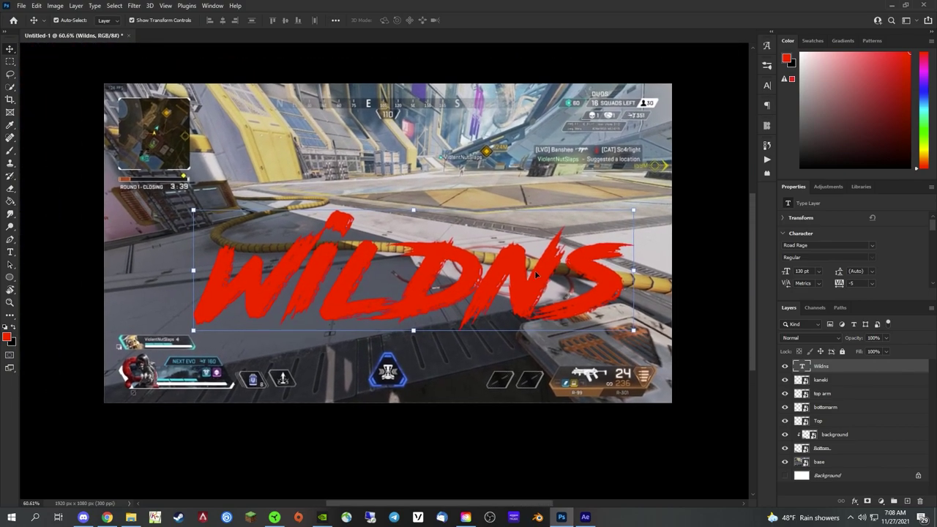
pyautogui.keyDown('alt'); pyautogui.moveTo(504, 277); pyautogui.dragTo(494, 290); pyautogui.keyUp('alt')
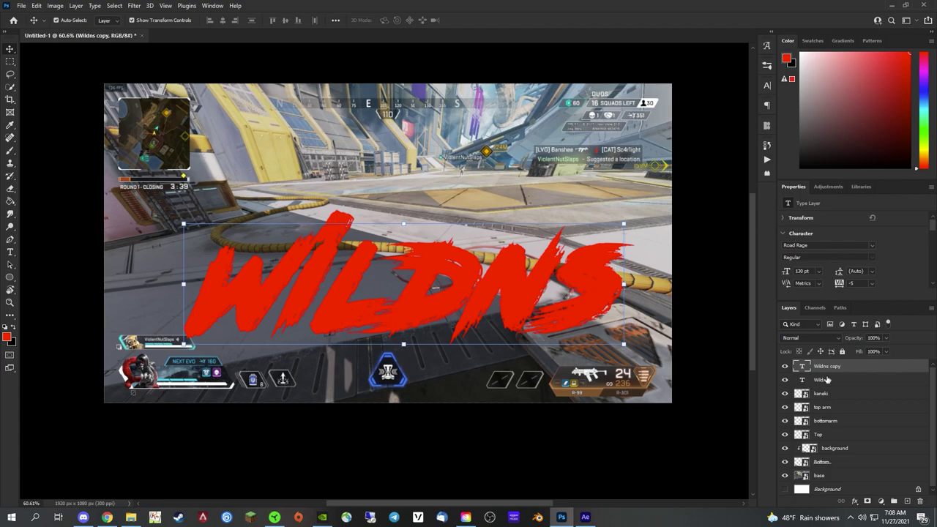
pyautogui.moveTo(836, 370); pyautogui.dragTo(836, 384)
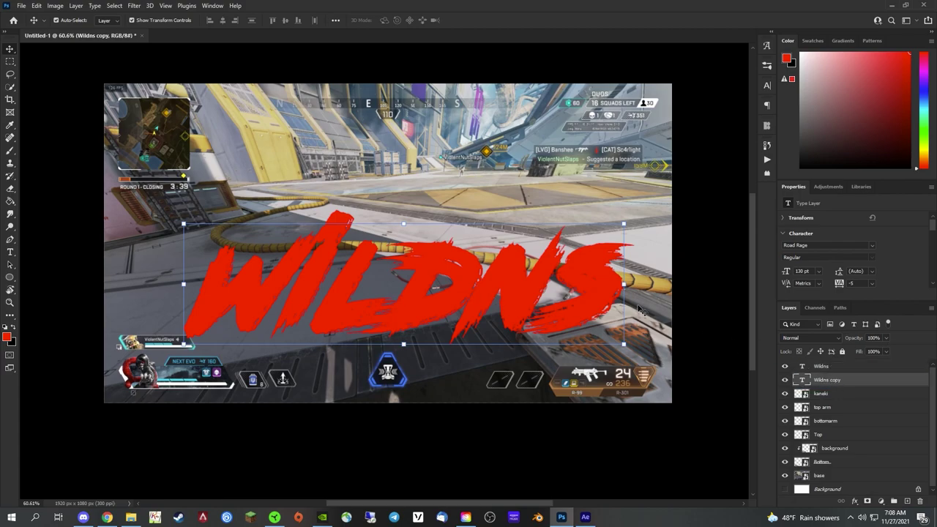
# Set the colour of the upper Wildns text layer to white, ffffff.
pyautogui.doubleClick(602, 285)
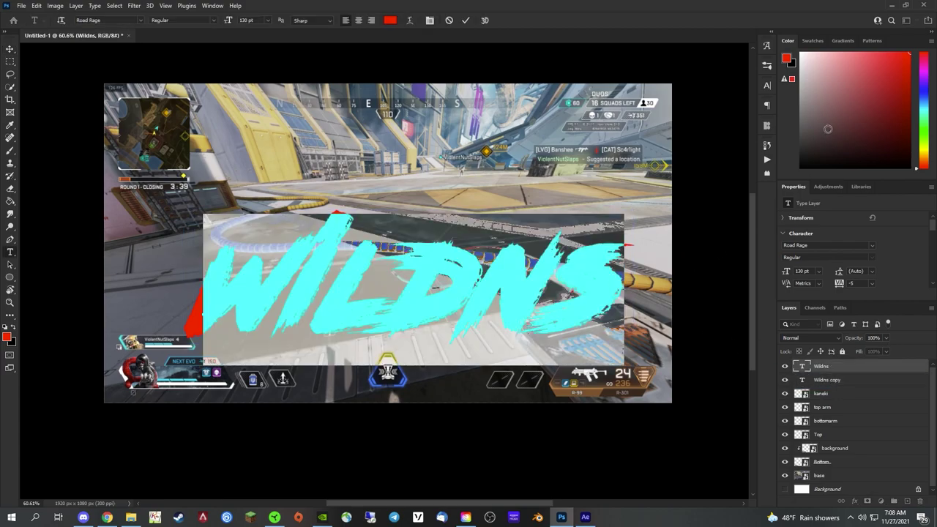
pyautogui.click(767, 86)
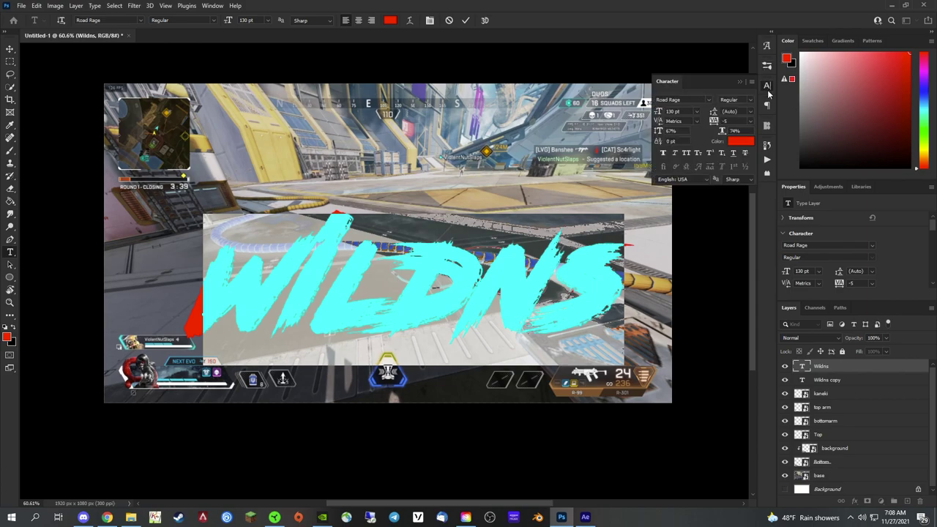
pyautogui.click(741, 141)
pyautogui.write('ffffff')
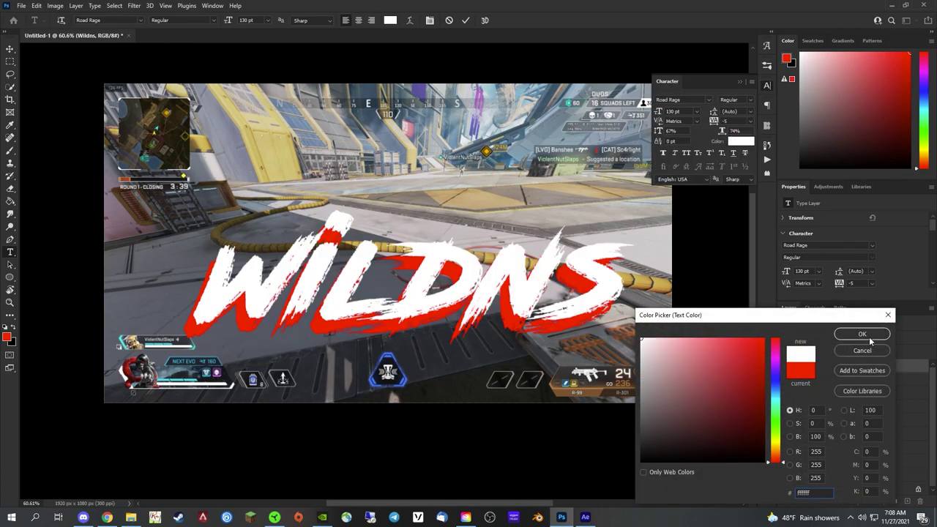
pyautogui.click(862, 333)
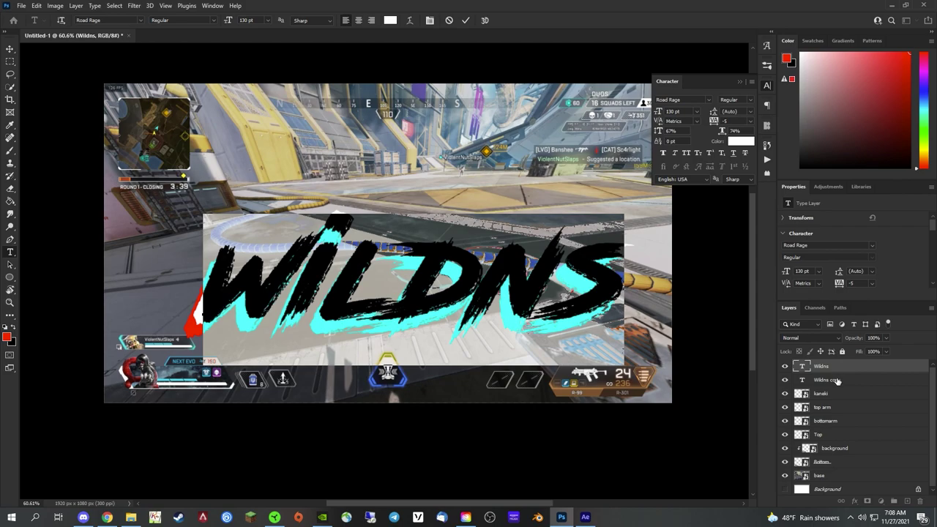
pyautogui.click(740, 82)
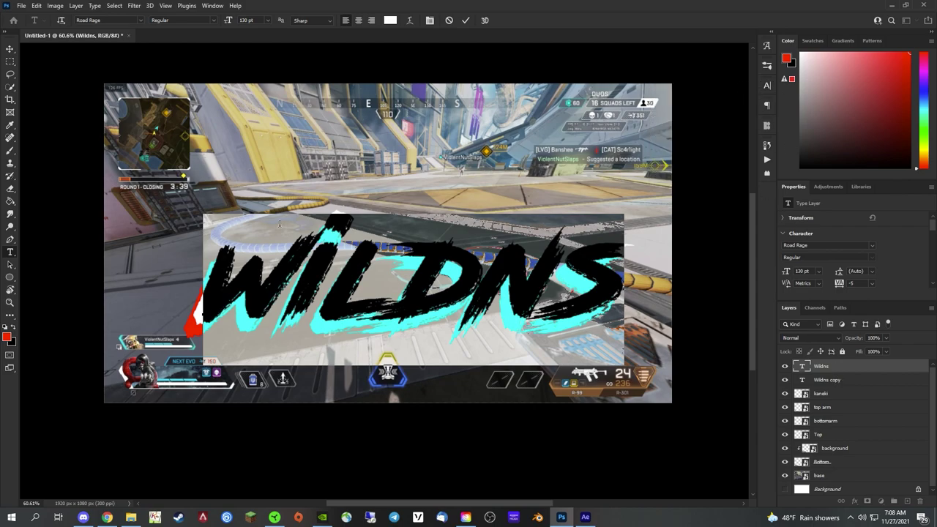
pyautogui.press('Escape')
pyautogui.press('v')
# Select the kaneki, top arm and bottomarm layers together.
pyautogui.scroll(5, 408, 329)
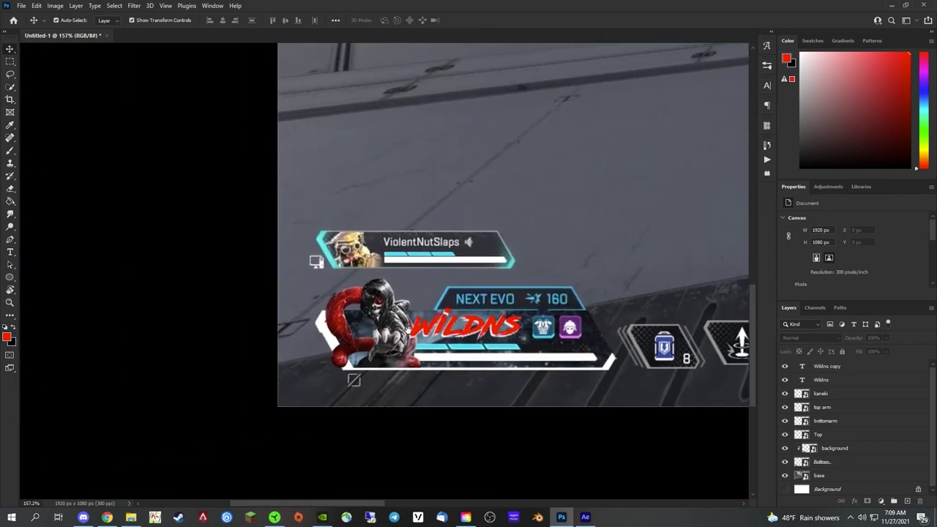
pyautogui.hscroll(1, 407, 328)
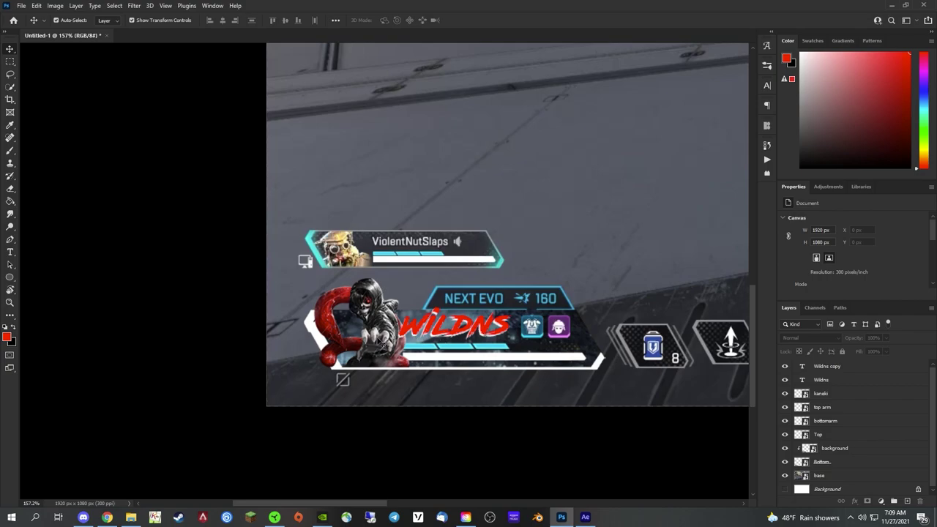
pyautogui.click(376, 339)
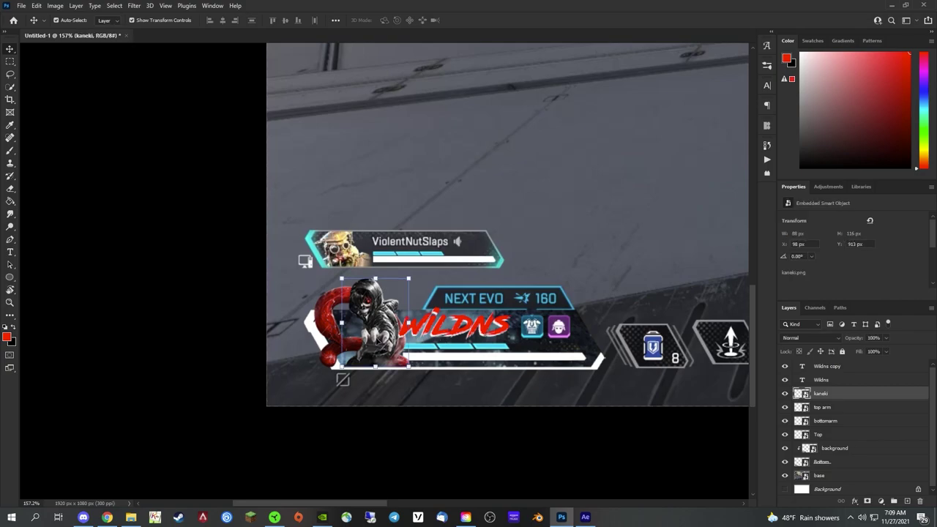
pyautogui.keyDown('shift'); pyautogui.click(843, 409); pyautogui.keyUp('shift')
pyautogui.keyDown('shift'); pyautogui.click(838, 422); pyautogui.keyUp('shift')
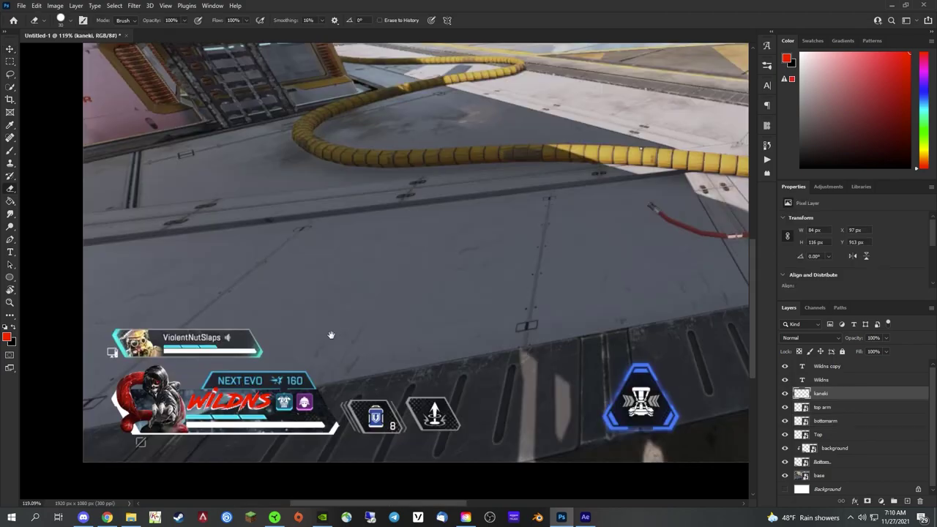
pyautogui.scroll(-4, 331, 335)
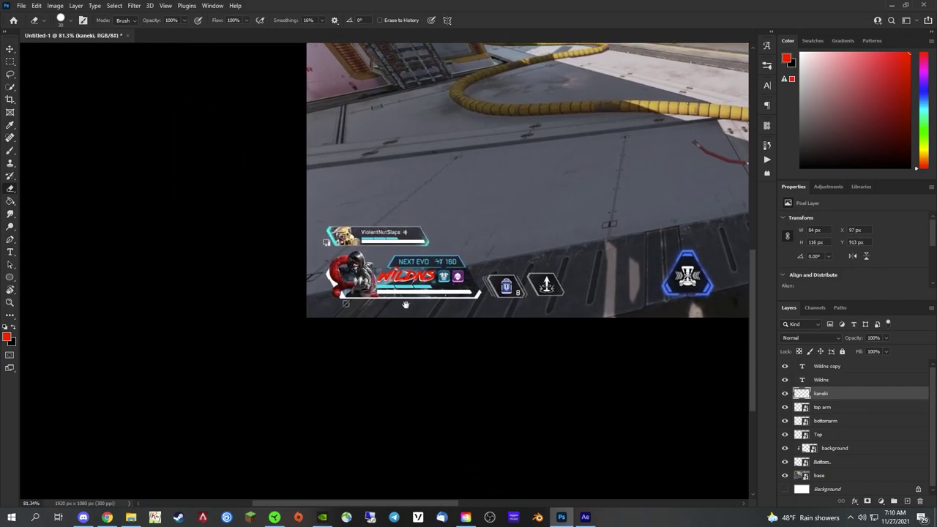
pyautogui.moveTo(405, 305); pyautogui.dragTo(391, 385)
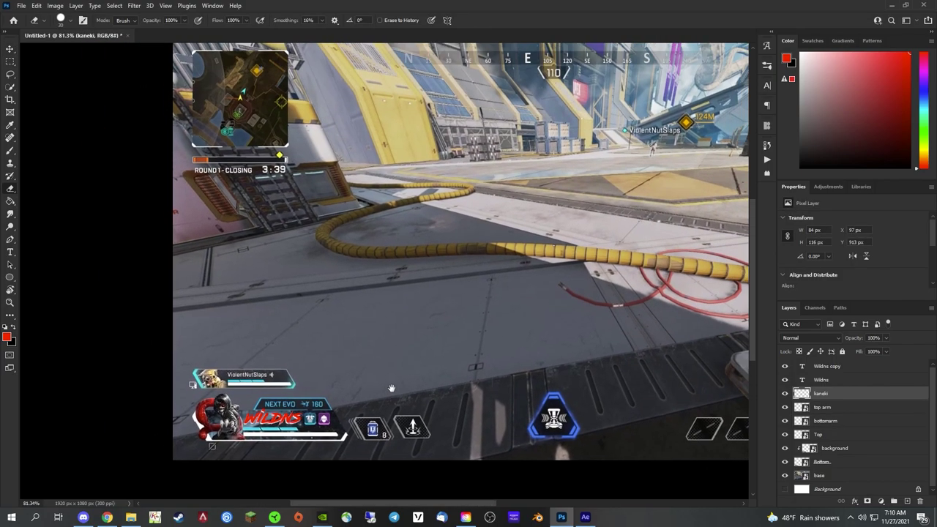
pyautogui.scroll(-1, 316, 395)
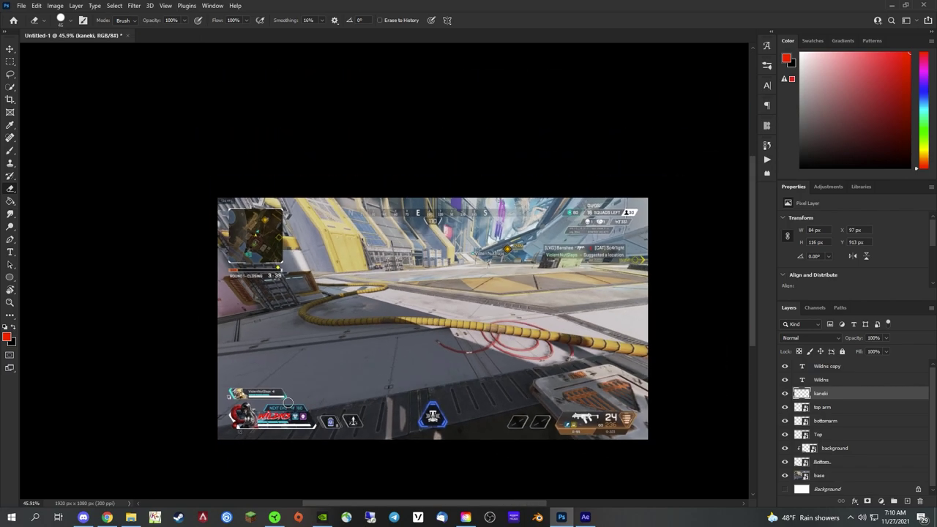
pyautogui.scroll(4, 287, 406)
pyautogui.scroll(-2, 287, 406)
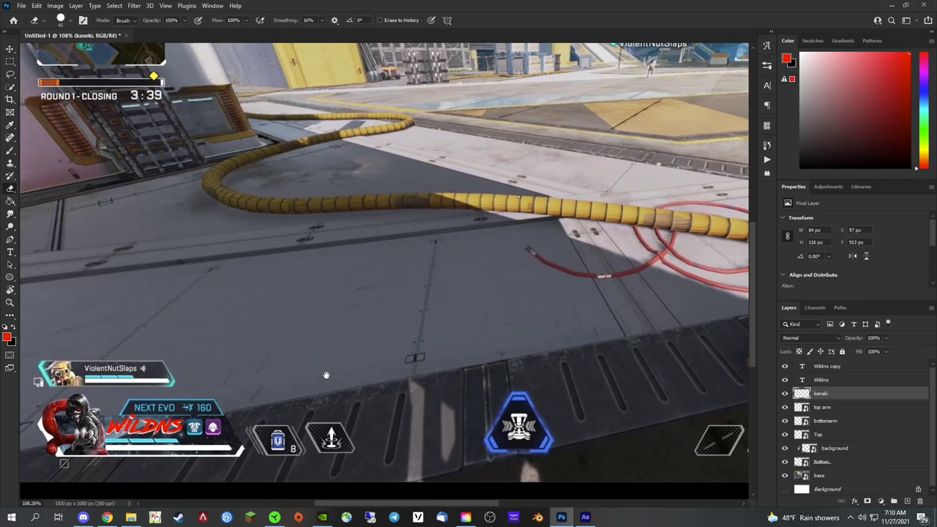
pyautogui.scroll(-2, 77, 412)
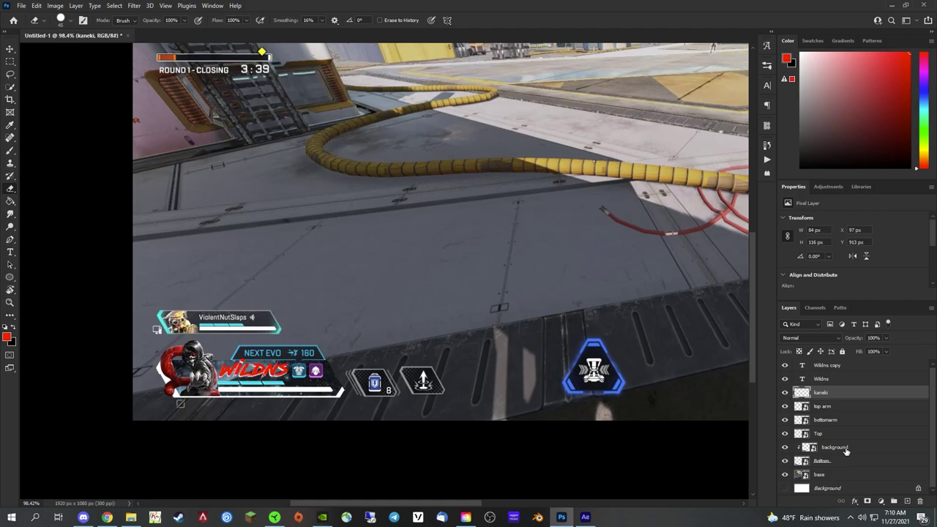
# Merge the clipped background layer with the Bottom layer and delete the white Background layer.
pyautogui.click(846, 449)
pyautogui.keyDown('shift'); pyautogui.click(843, 463); pyautogui.keyUp('shift')
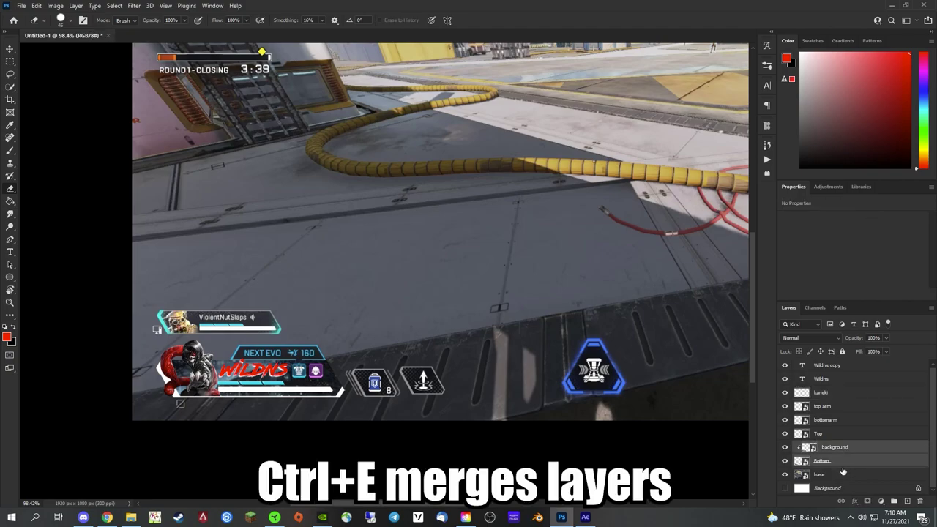
pyautogui.hotkey('ctrl', 'e')
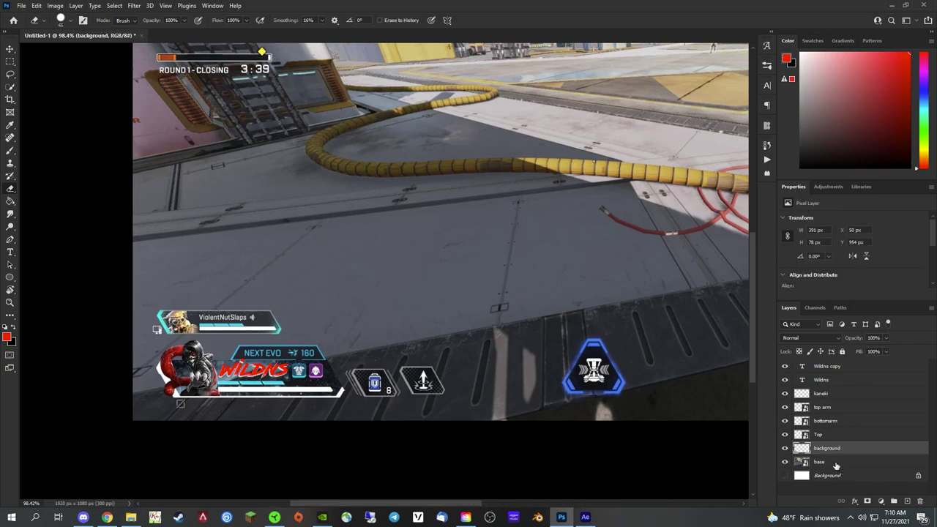
pyautogui.click(831, 476)
pyautogui.press('Delete')
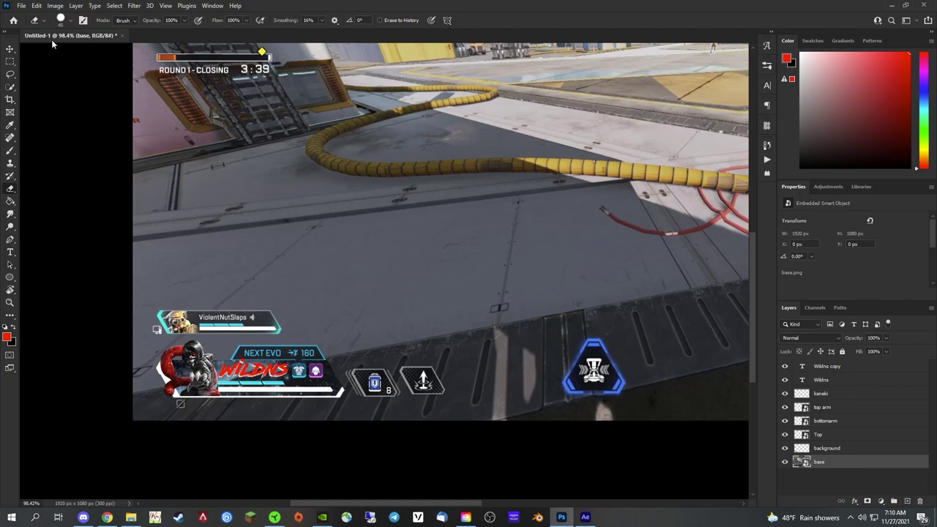
# Save the document as kanekitut.psd in Photoshop format in the tutorial folder.
pyautogui.click(22, 6)
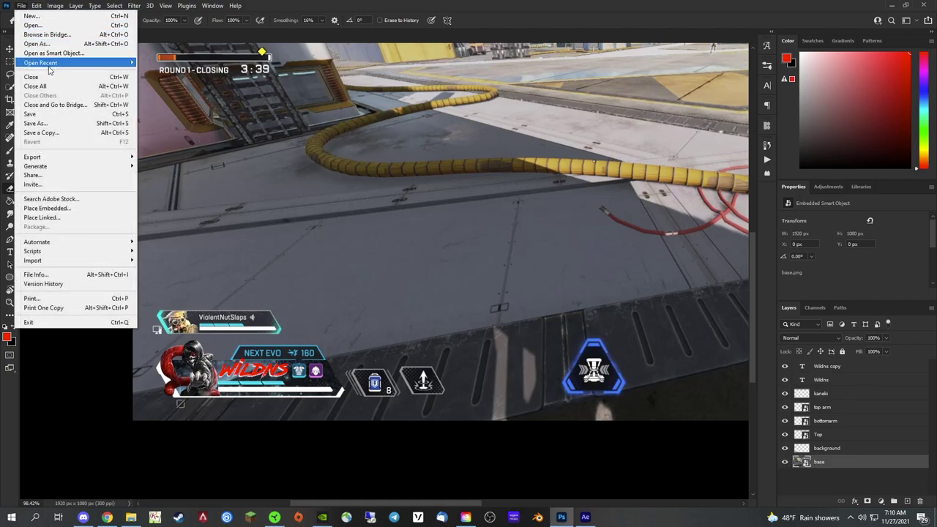
pyautogui.click(44, 123)
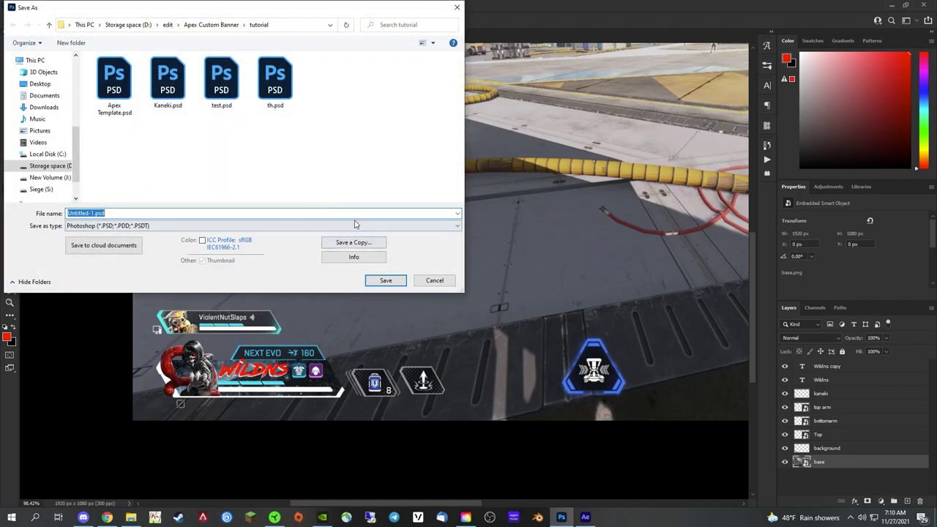
pyautogui.press('BackSpace')
pyautogui.write('kan')
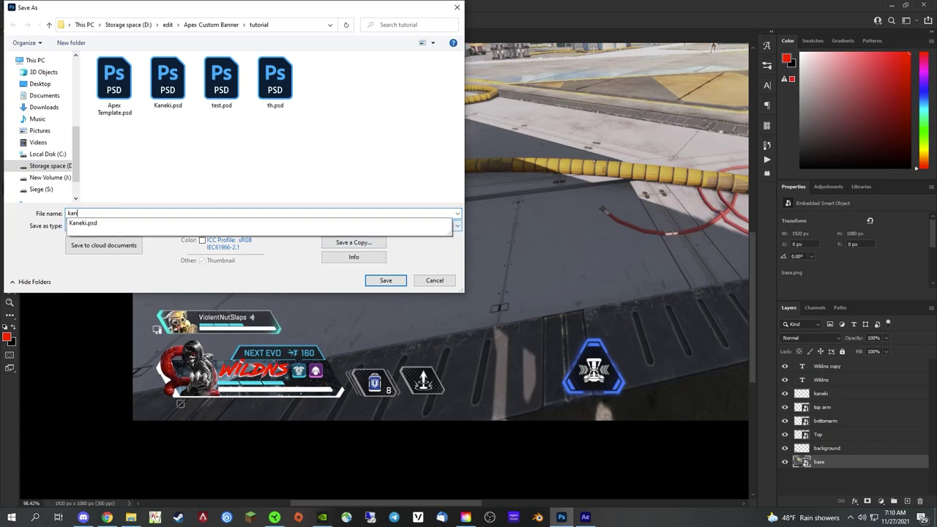
pyautogui.write('ekitut')
pyautogui.press('Return')
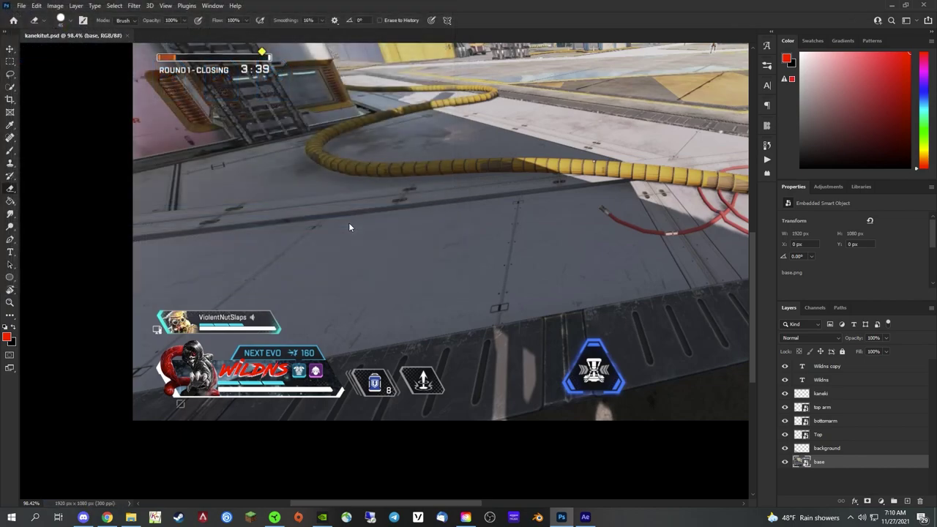
# Switch to After Effects and start a new project.
pyautogui.click(590, 517)
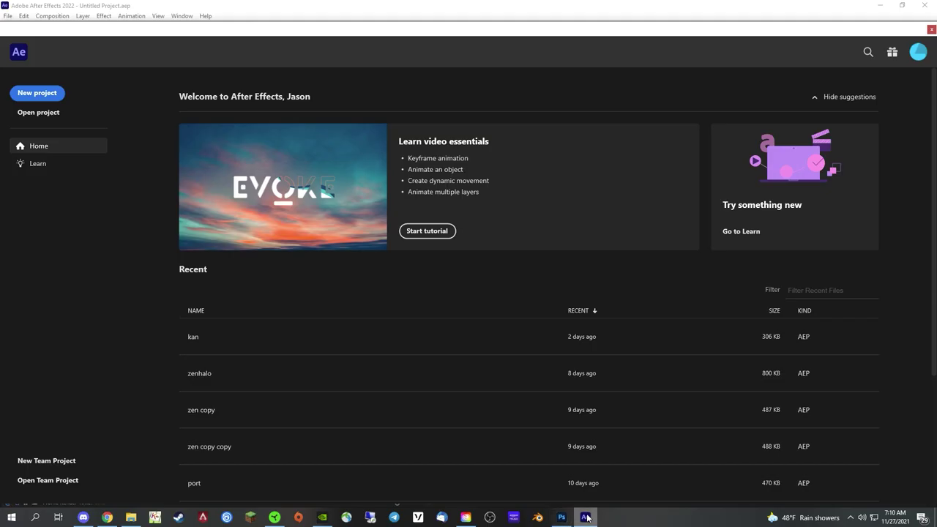
pyautogui.click(46, 95)
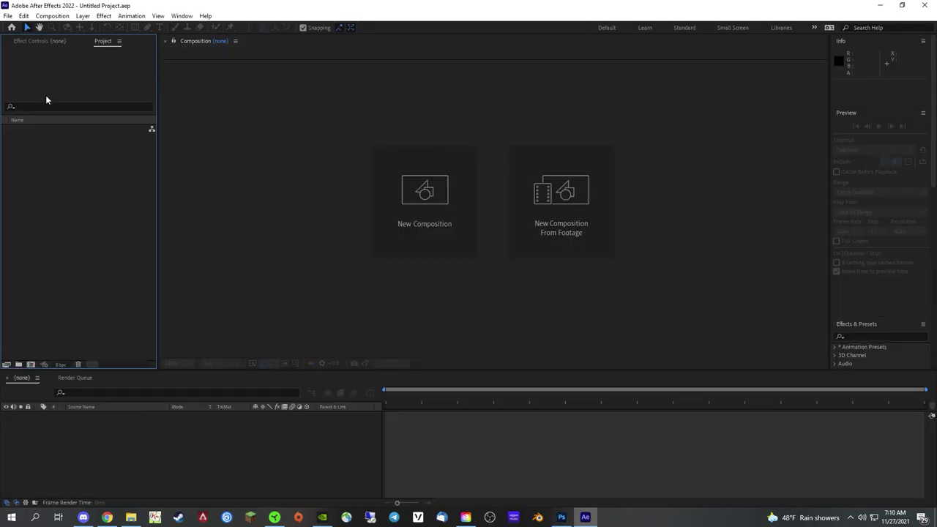
# Import kanekitut.psd as Composition - Retain Layer Sizes with editable layer styles.
pyautogui.click(7, 16)
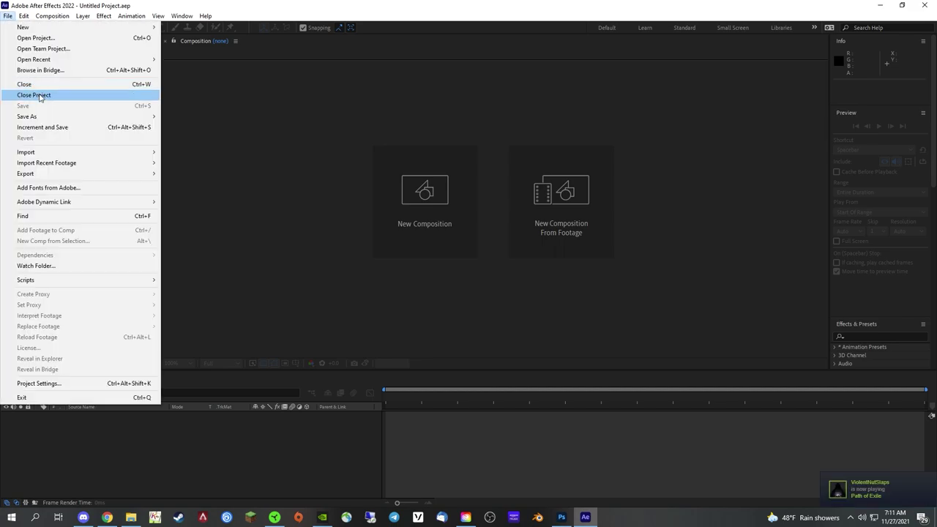
pyautogui.moveTo(48, 157)
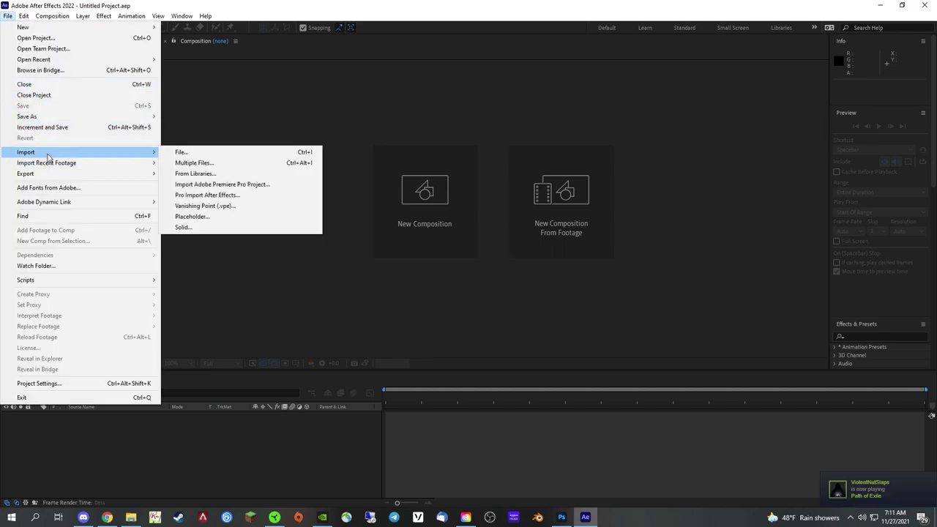
pyautogui.click(182, 151)
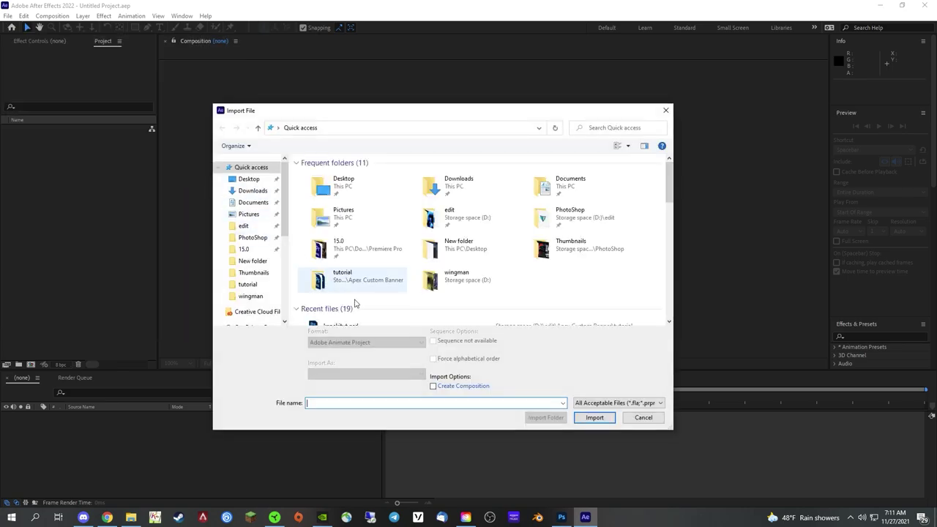
pyautogui.scroll(-1, 376, 306)
pyautogui.click(364, 300)
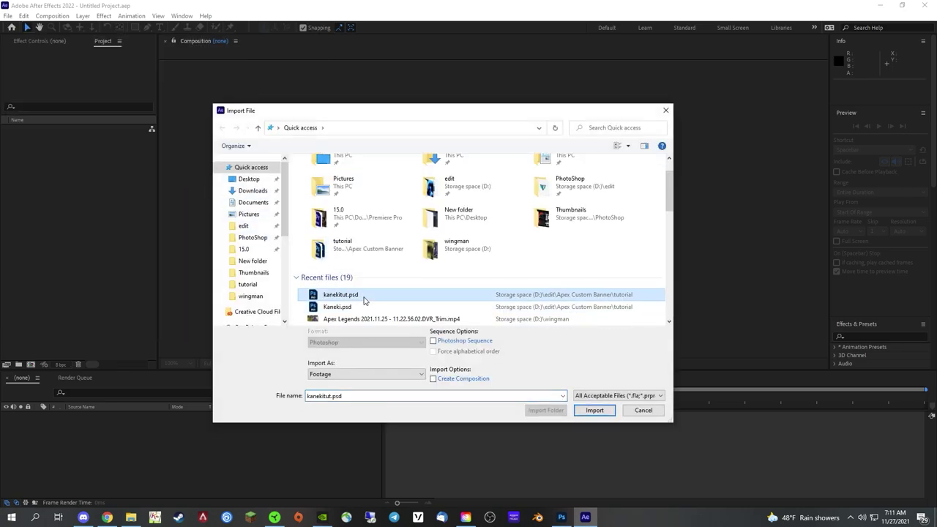
pyautogui.doubleClick(375, 300)
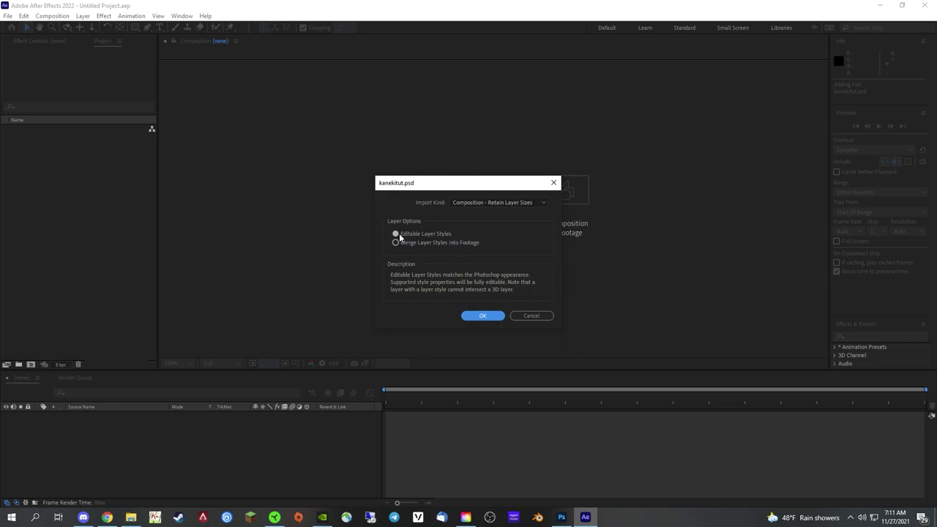
pyautogui.click(498, 317)
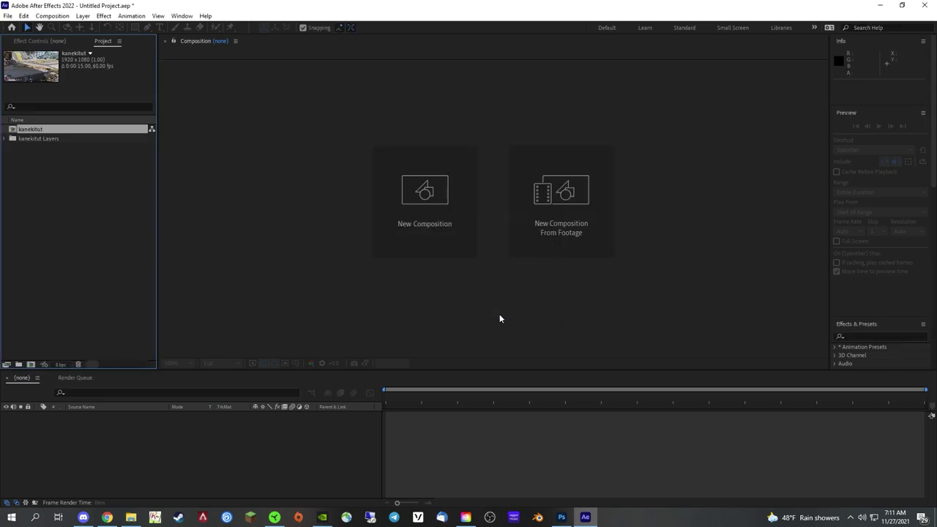
# Open the kanekitut composition and add the redenergy.mp4 video to it as the top layer.
pyautogui.doubleClick(40, 129)
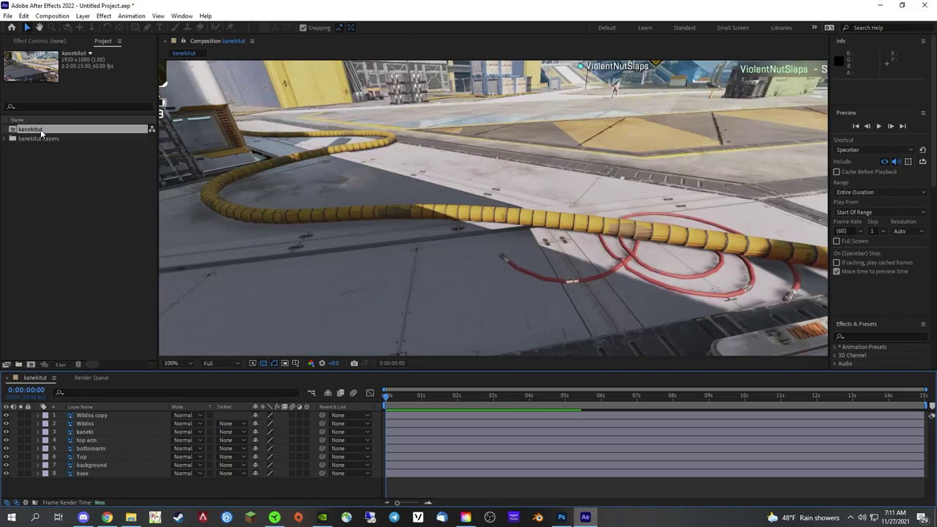
pyautogui.click(283, 302)
pyautogui.moveTo(283, 301); pyautogui.dragTo(471, 165)
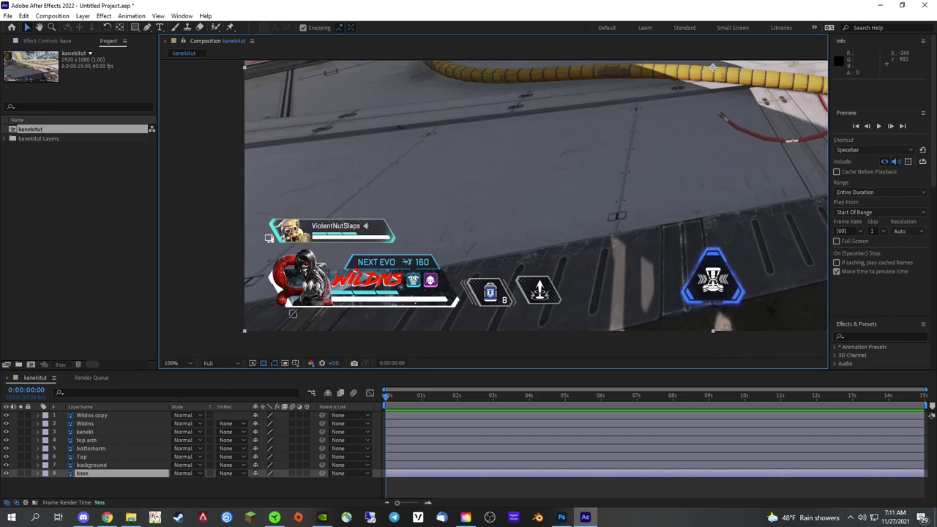
pyautogui.moveTo(259, 183); pyautogui.dragTo(349, 219)
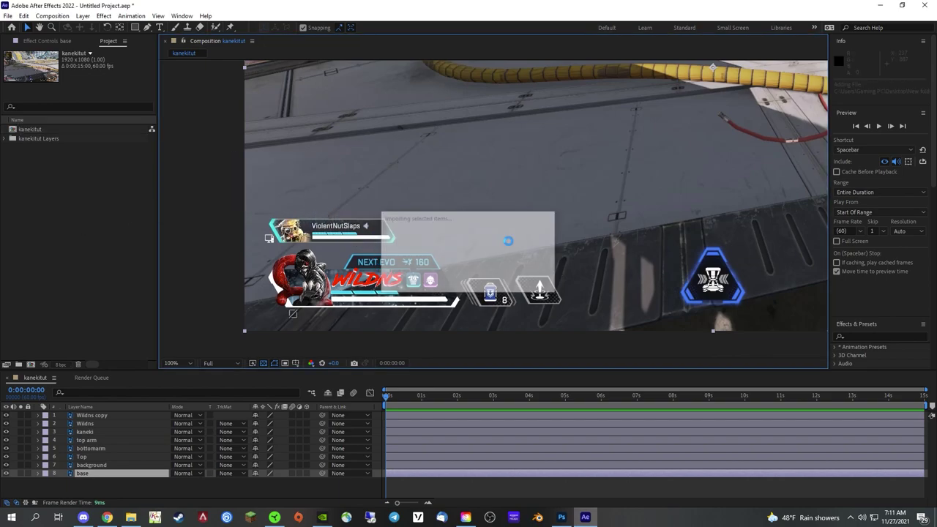
# Scale the redenergy.mp4 layer down to cover the custom health bar and position it at about 239, 993.
pyautogui.scroll(-7, 512, 244)
pyautogui.scroll(5, 511, 245)
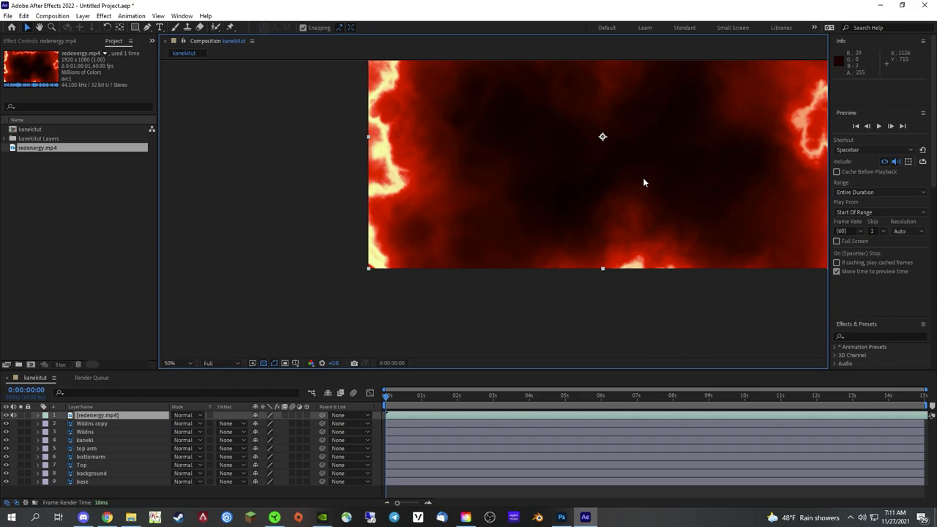
pyautogui.moveTo(662, 176); pyautogui.dragTo(547, 245)
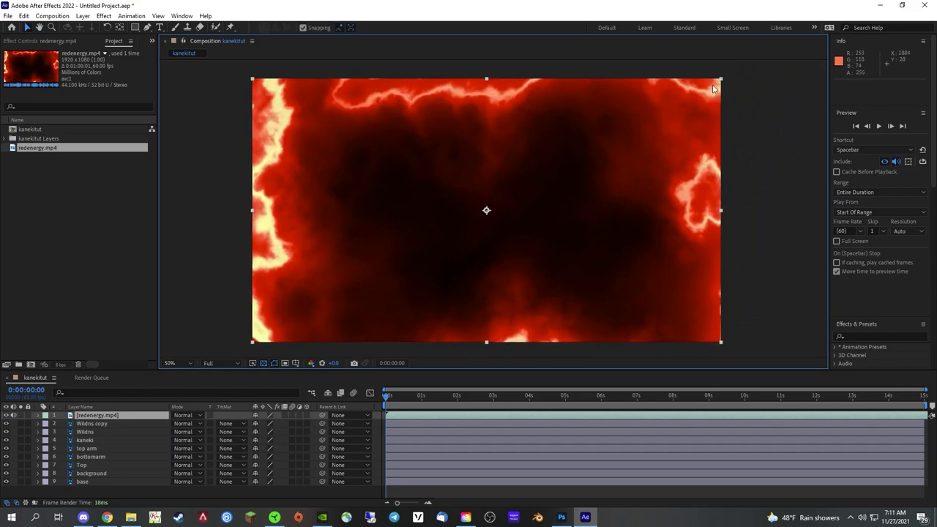
pyautogui.moveTo(721, 82); pyautogui.dragTo(347, 320)
pyautogui.press(',')
pyautogui.scroll(6, 306, 335)
pyautogui.moveTo(352, 318); pyautogui.dragTo(532, 212)
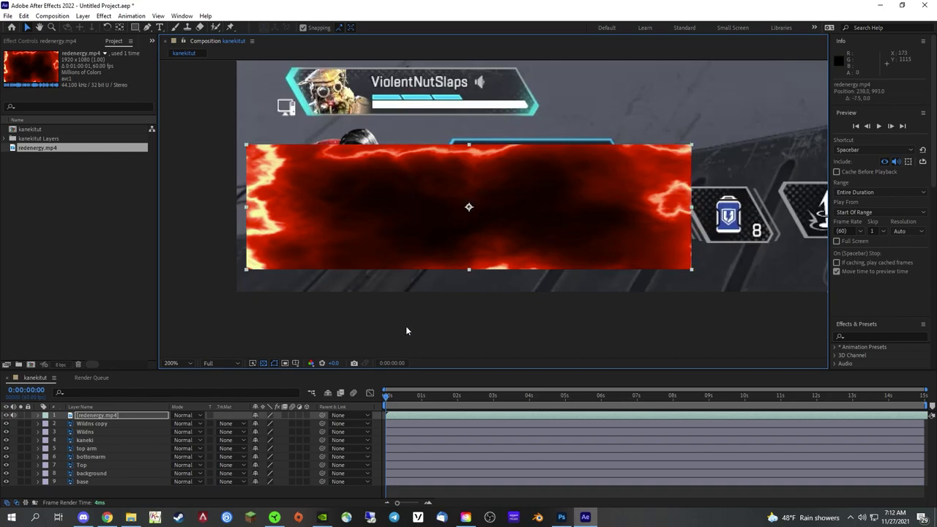
# Move the redenergy.mp4 layer directly below Top, set its track matte to Alpha Matte "Top", and preview the result.
pyautogui.moveTo(117, 416); pyautogui.dragTo(77, 460)
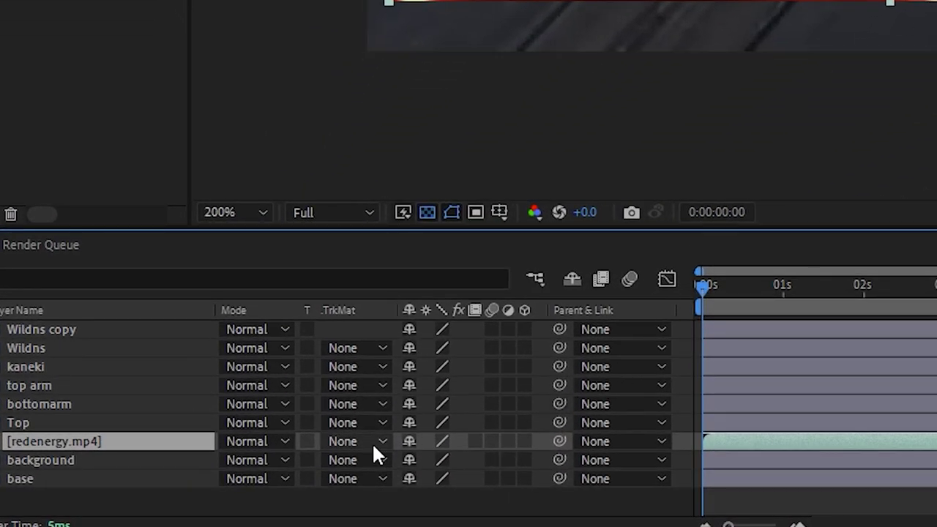
pyautogui.click(374, 442)
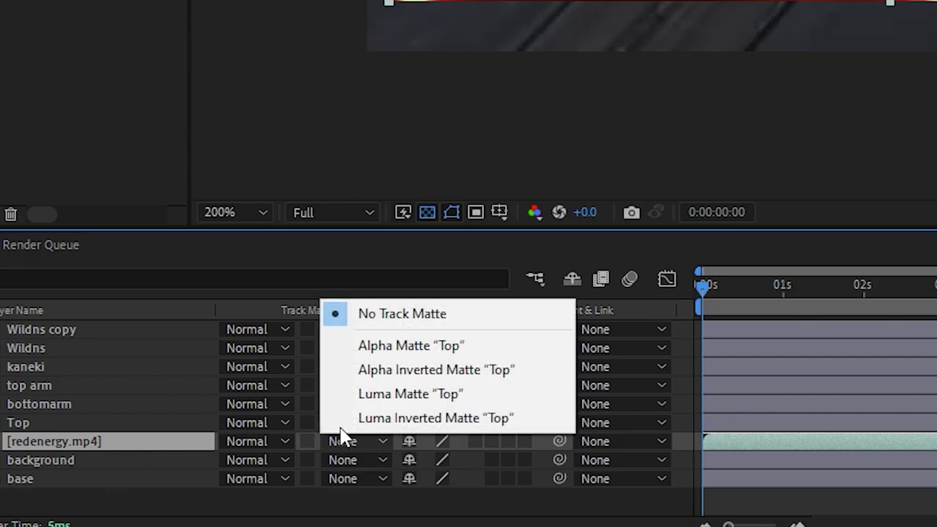
pyautogui.click(431, 349)
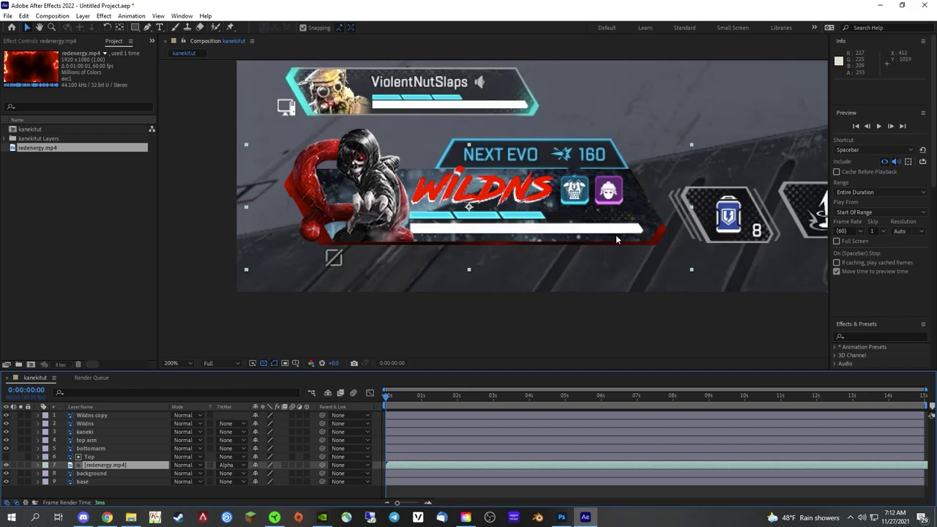
pyautogui.scroll(-2, 652, 241)
pyautogui.press('space')
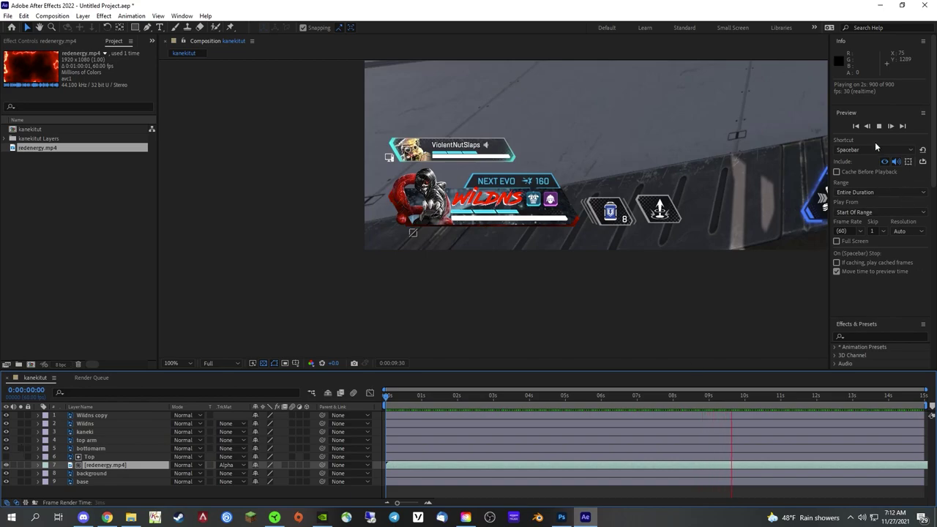
# Apply the Hue/Saturation effect to the redenergy.mp4 layer and set its Master Hue to -13°.
pyautogui.scroll(-3, 866, 266)
pyautogui.click(865, 202)
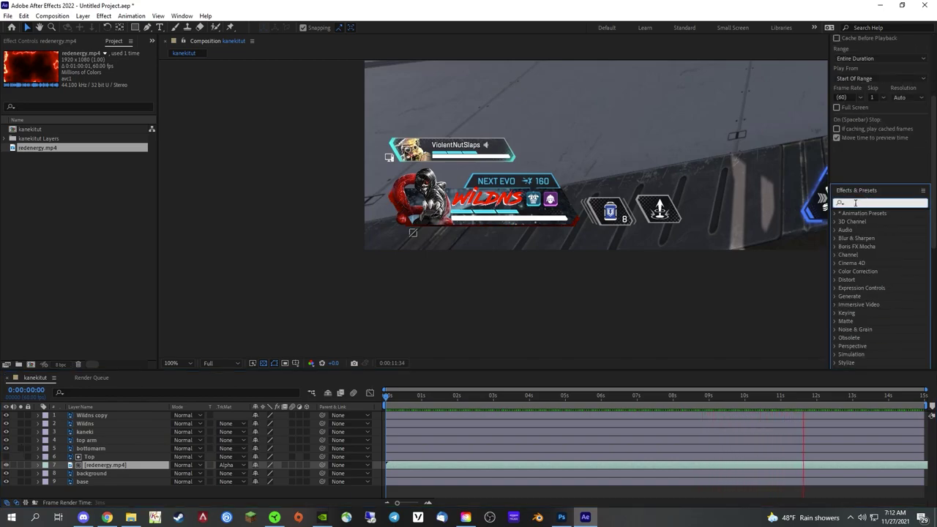
pyautogui.write('hue')
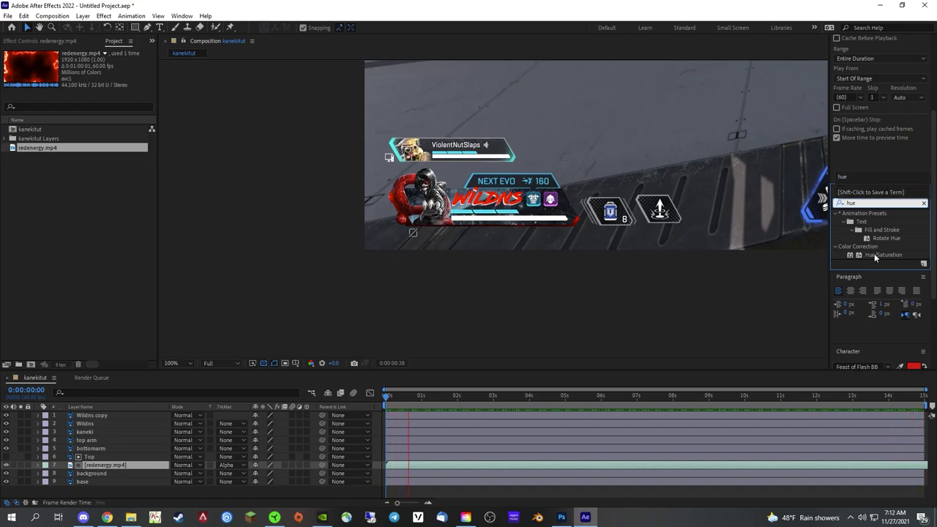
pyautogui.moveTo(885, 254); pyautogui.dragTo(119, 465)
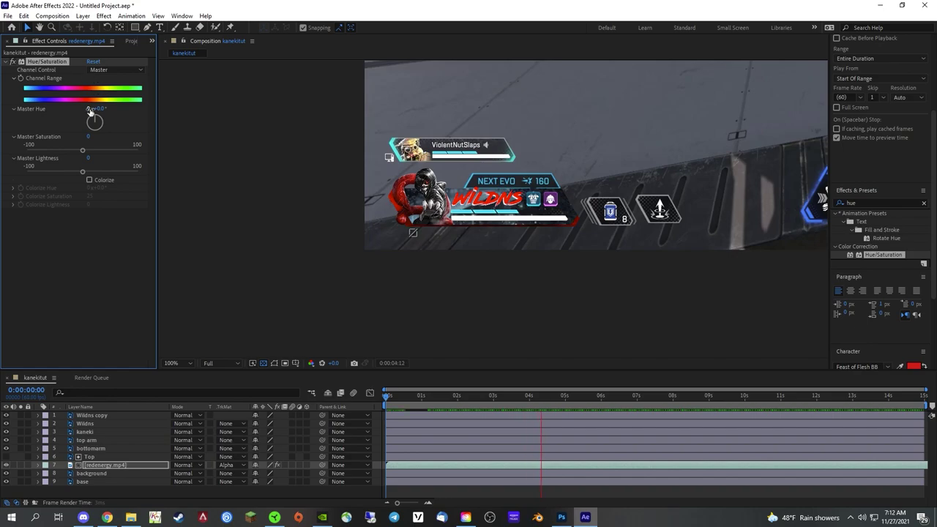
pyautogui.press('.')
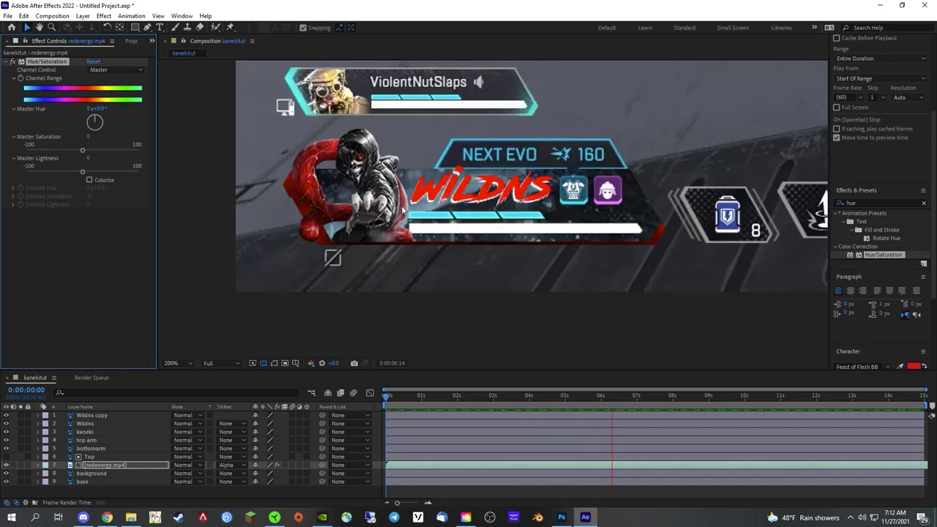
pyautogui.moveTo(95, 121); pyautogui.dragTo(94, 121)
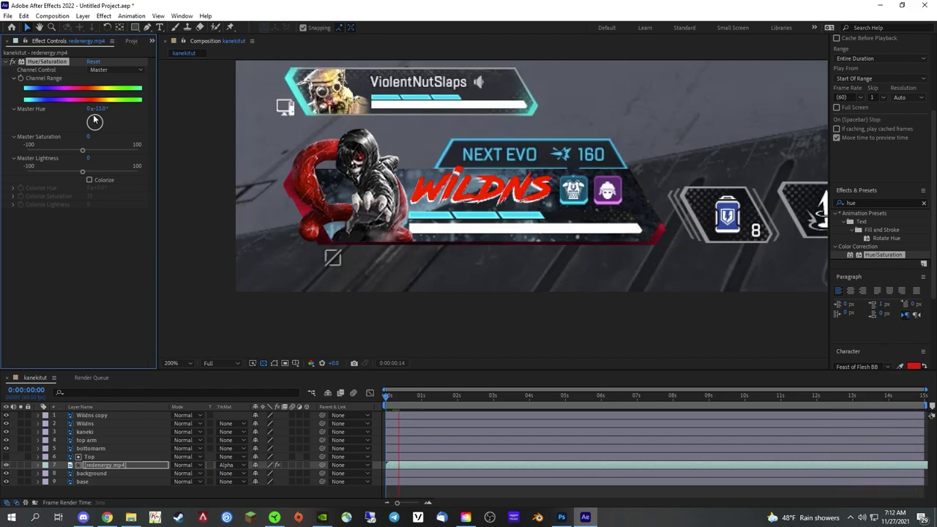
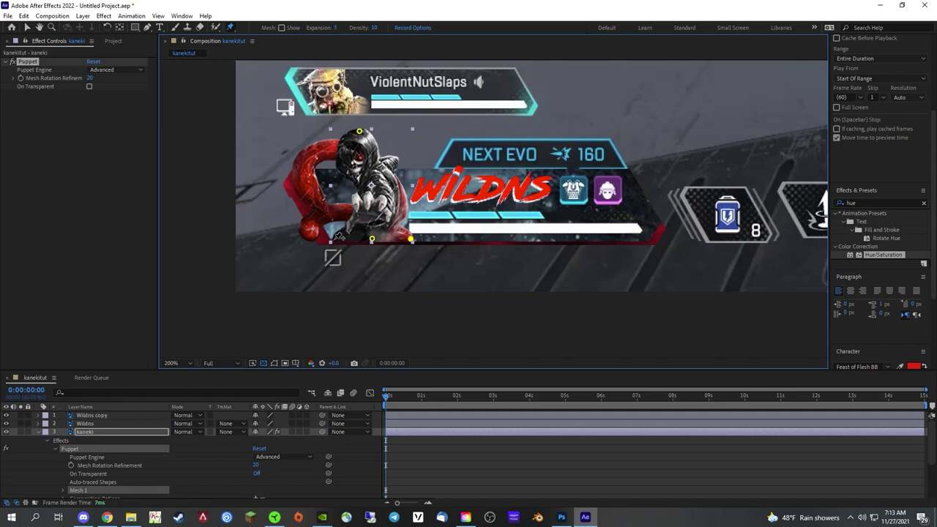
# Add a puppet pin at the lower-left corner of the kaneki figure and reveal the Position property of Puppet Pin 1.
pyautogui.click(333, 240)
pyautogui.scroll(-3, 80, 427)
pyautogui.scroll(2, 73, 430)
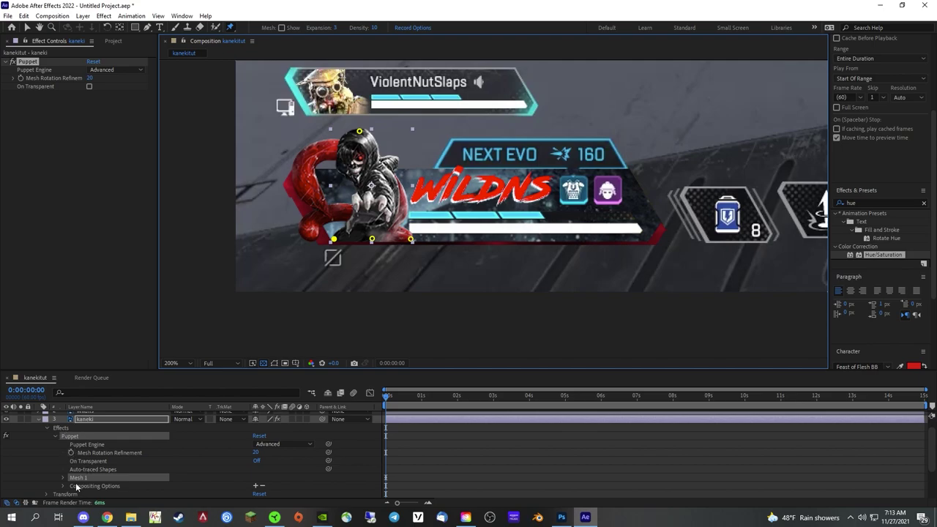
pyautogui.scroll(-1, 62, 480)
pyautogui.click(62, 452)
pyautogui.scroll(-1, 81, 466)
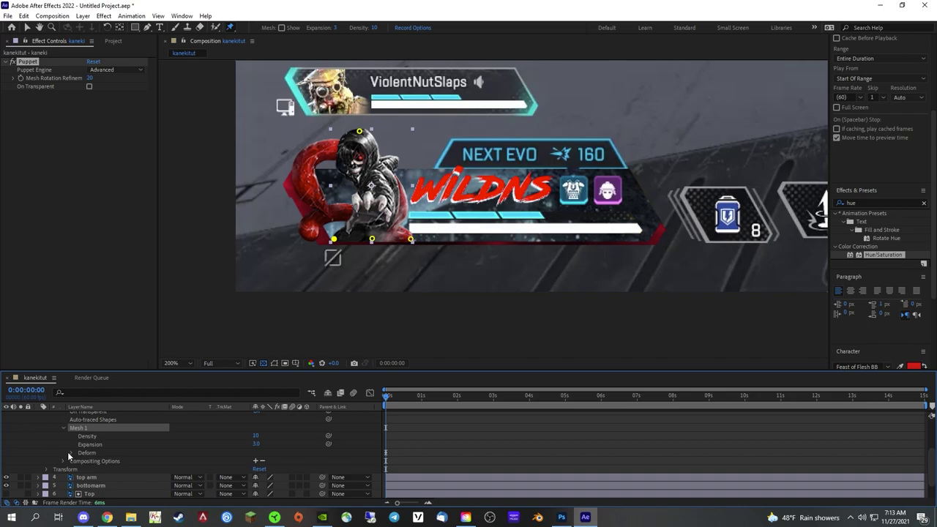
pyautogui.click(70, 452)
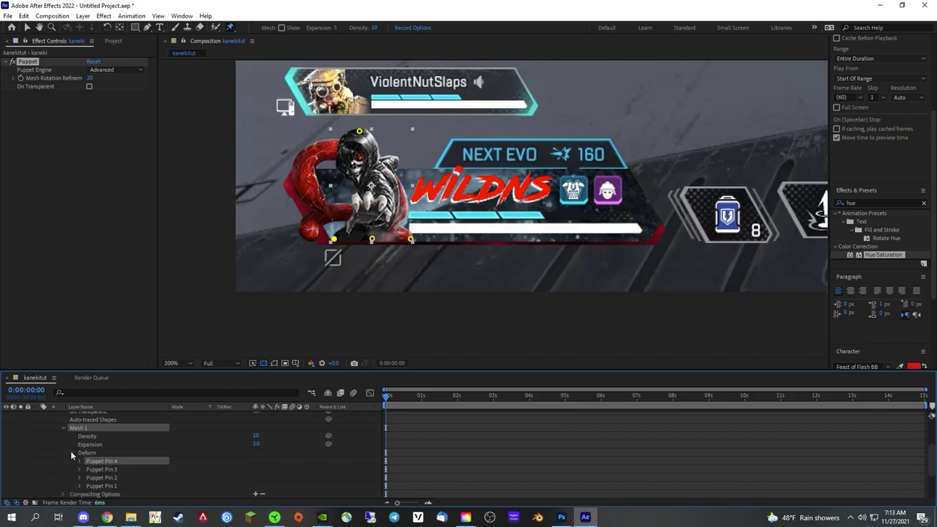
pyautogui.scroll(-1, 77, 453)
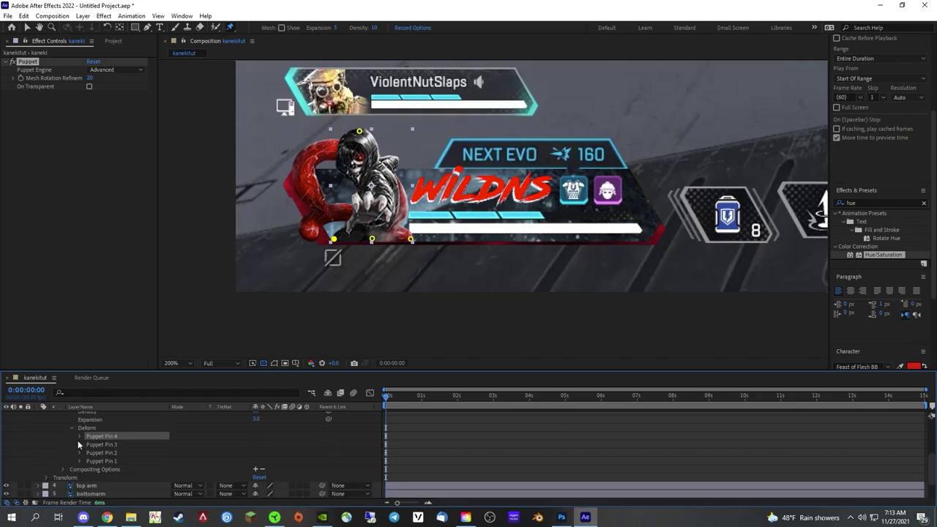
pyautogui.click(81, 462)
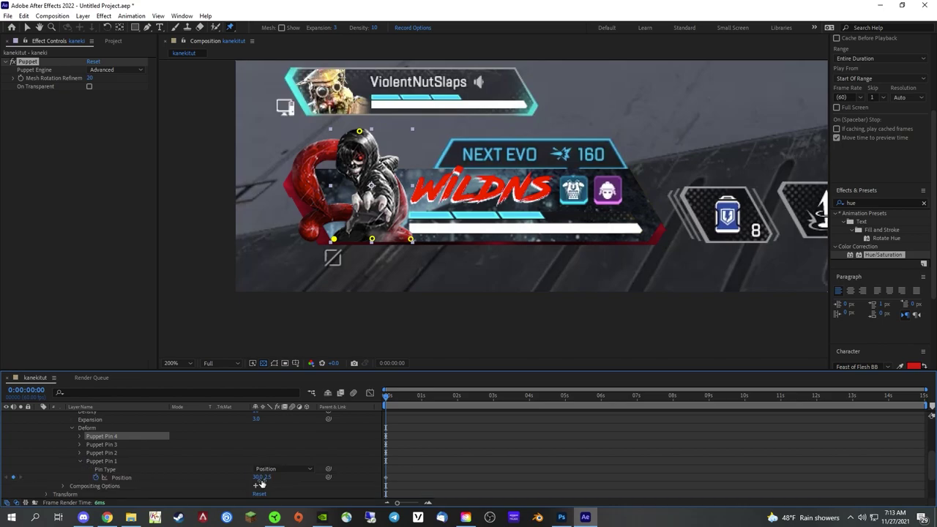
# Keyframe Puppet Pin 1's position at 30.0, 9.5 at time 0:00:01:29.
pyautogui.moveTo(269, 477)
pyautogui.mouseDown()
pyautogui.moveTo(253, 483)
pyautogui.moveTo(271, 487)
pyautogui.moveTo(268, 478)
pyautogui.mouseUp()
pyautogui.click(198, 436)
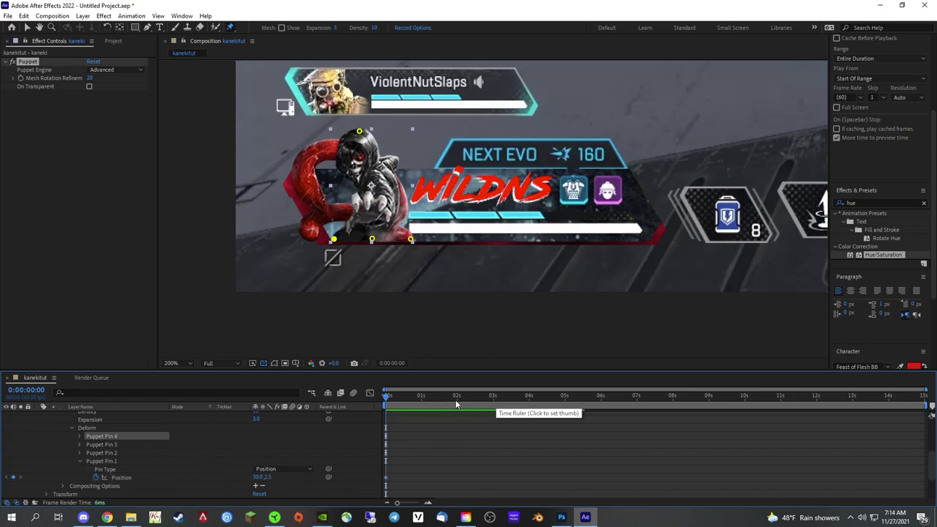
pyautogui.click(440, 404)
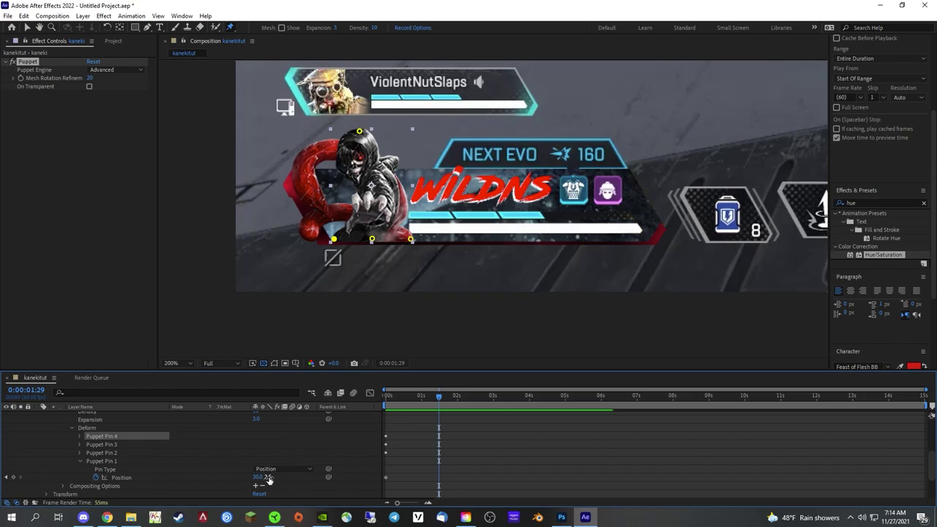
pyautogui.moveTo(268, 477); pyautogui.dragTo(270, 476)
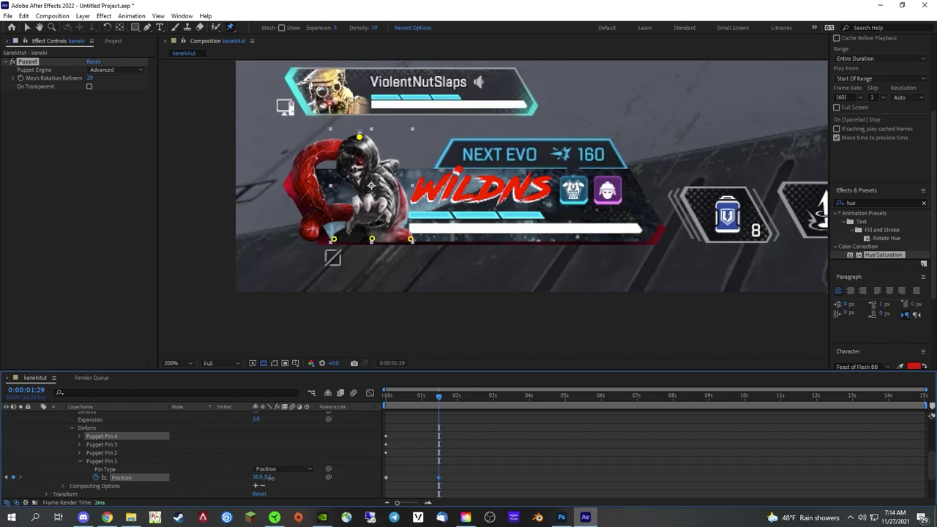
pyautogui.moveTo(271, 477); pyautogui.dragTo(273, 482)
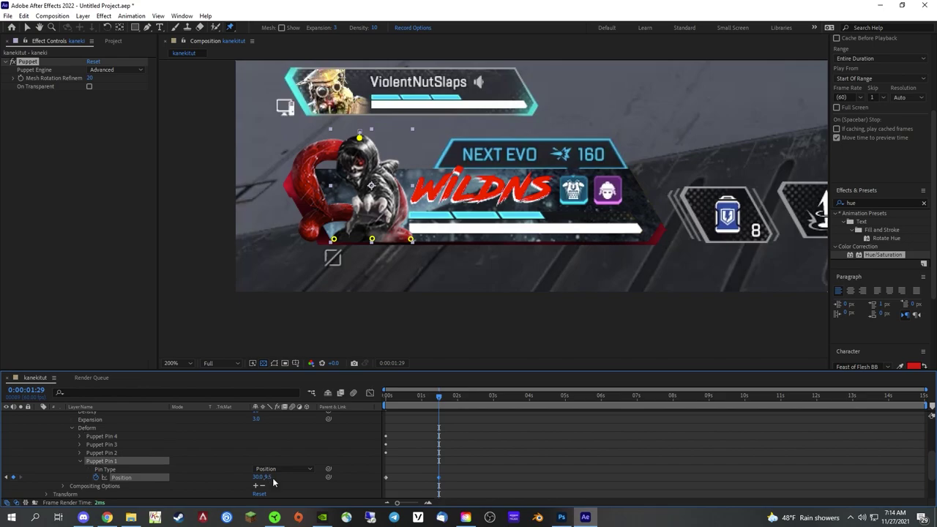
# Preview the kaneki puppet animation from the start of the composition.
pyautogui.moveTo(439, 405); pyautogui.dragTo(353, 402)
pyautogui.press('space')
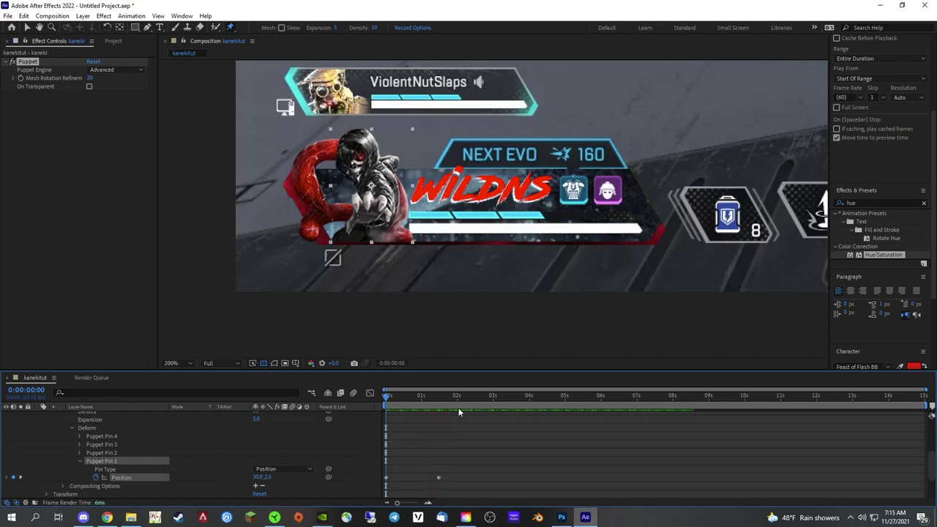
pyautogui.press('space')
# Copy Puppet Pin 1's two Position keyframes and paste them at 0:00:03:01, 0:00:06:01, 0:00:09:00 and 0:00:11:57.
pyautogui.moveTo(466, 474); pyautogui.dragTo(398, 483)
pyautogui.click(494, 400)
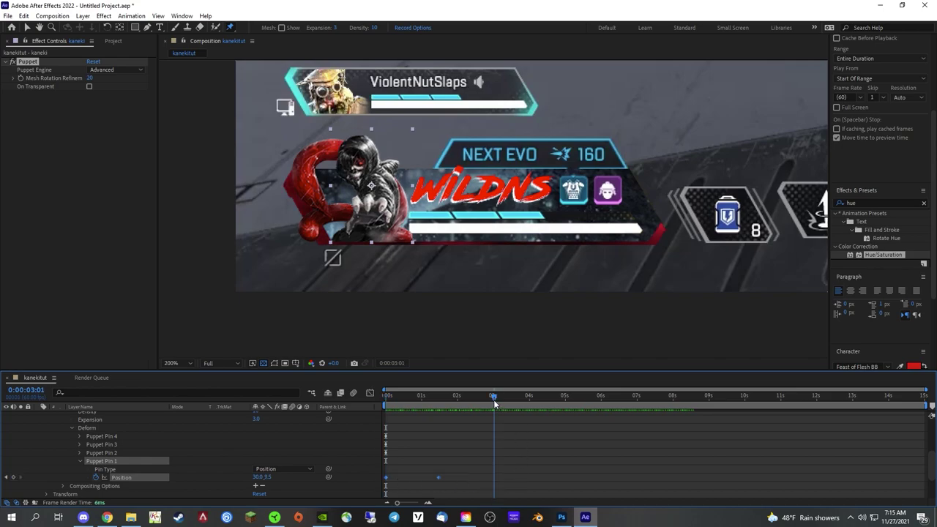
pyautogui.hotkey('ctrl', 'v')
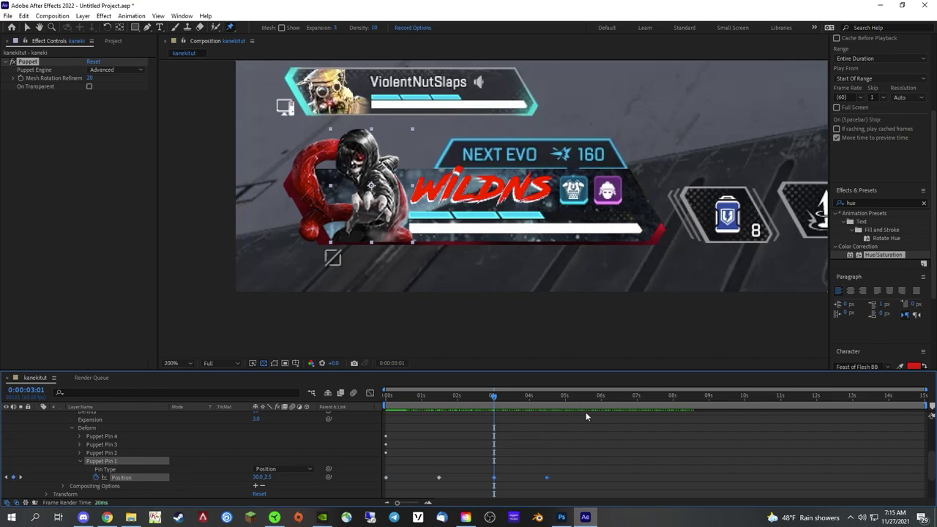
pyautogui.click(601, 398)
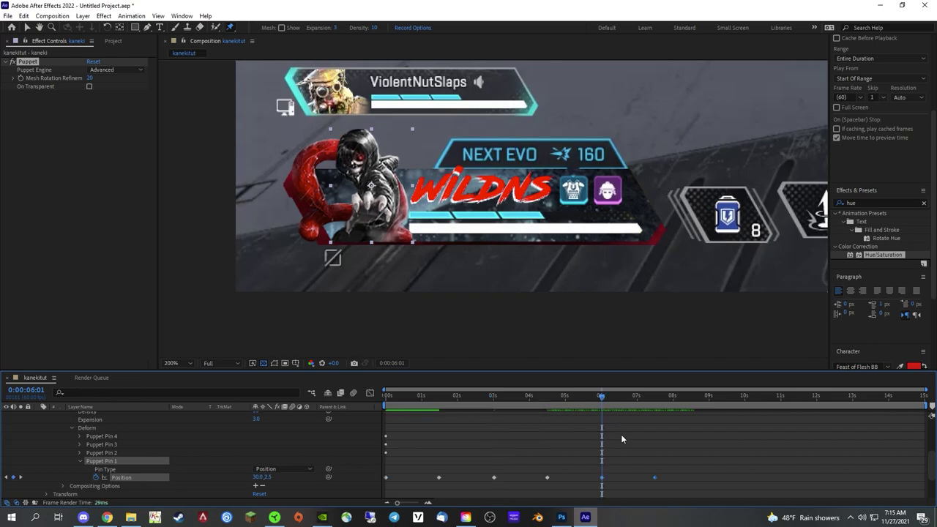
pyautogui.hotkey('ctrl', 'v')
pyautogui.click(708, 401)
pyautogui.hotkey('ctrl', 'v')
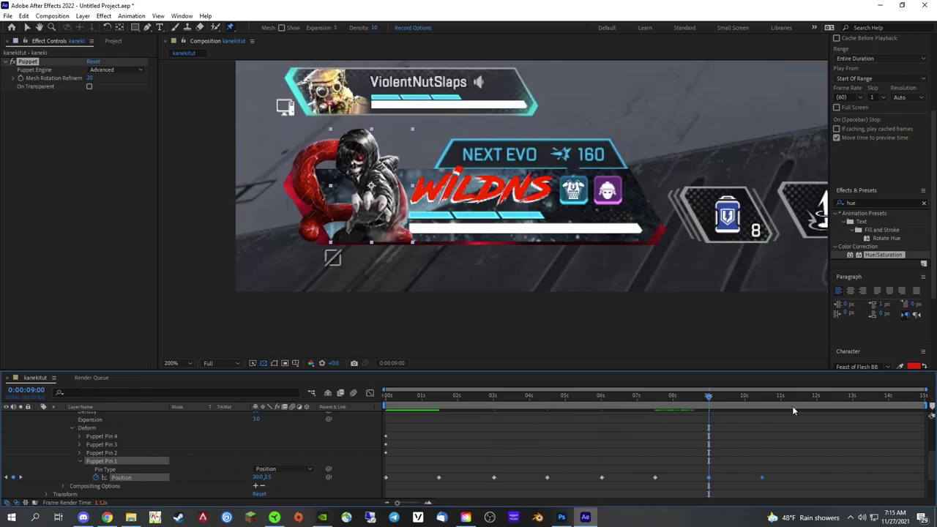
pyautogui.click(815, 400)
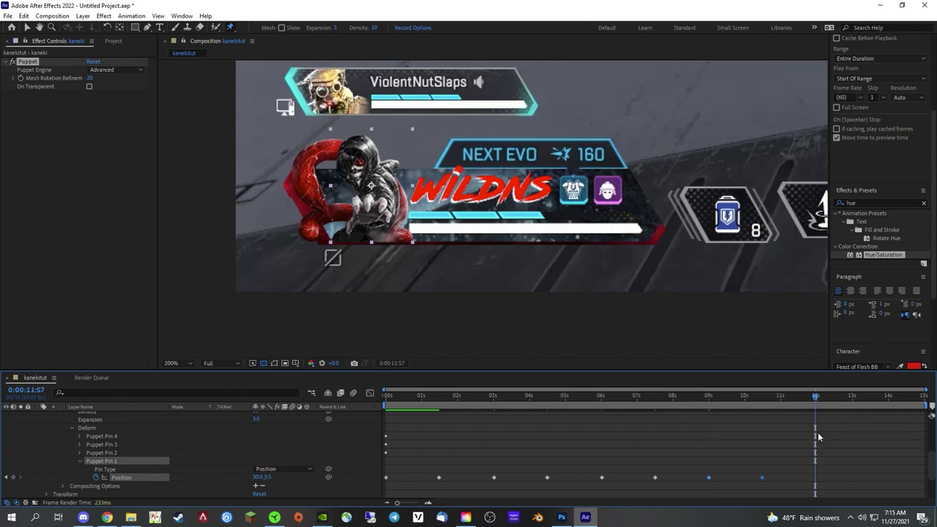
pyautogui.hotkey('ctrl', 'v')
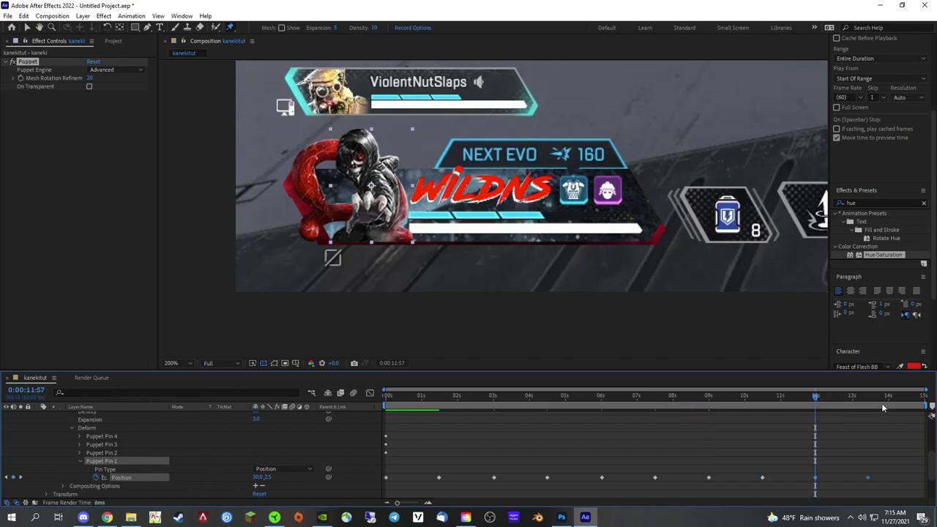
# Add a closing Puppet Pin 1 Position keyframe of 30.0, 2.5 at 0:00:14:59 and preview the animation from the start.
pyautogui.click(840, 401)
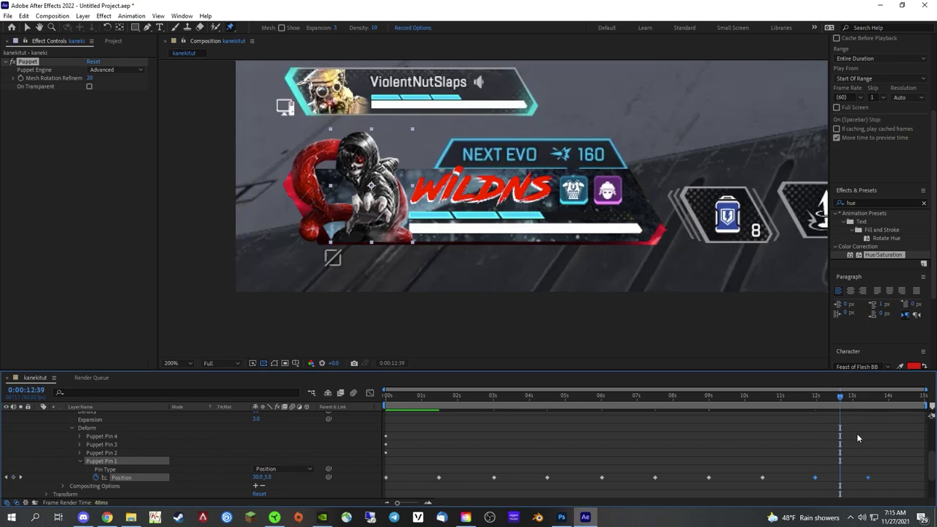
pyautogui.hotkey('ctrl', 'v')
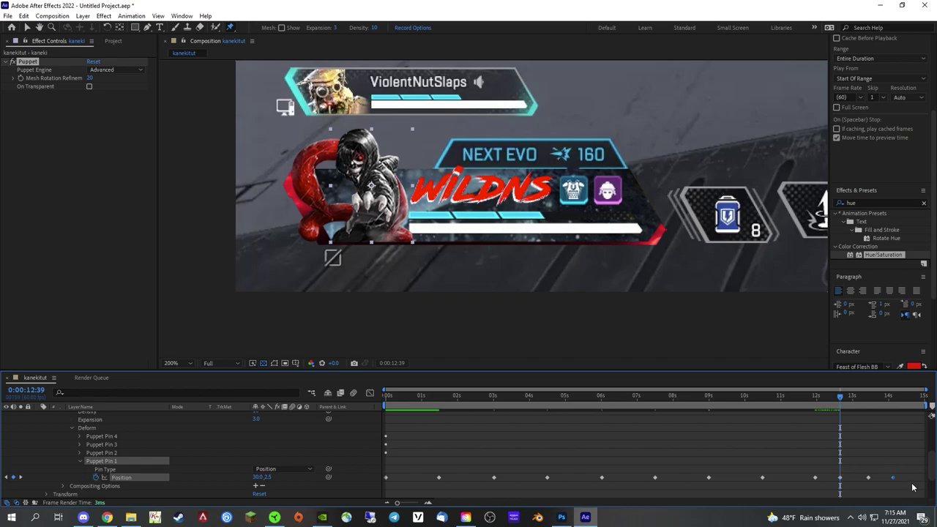
pyautogui.moveTo(840, 480); pyautogui.dragTo(924, 483)
pyautogui.click(923, 396)
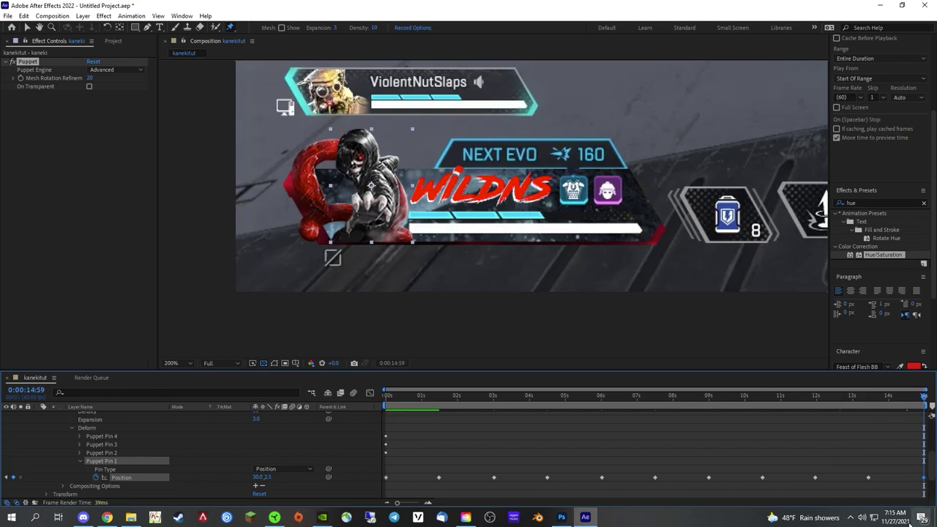
pyautogui.moveTo(893, 400); pyautogui.dragTo(182, 418)
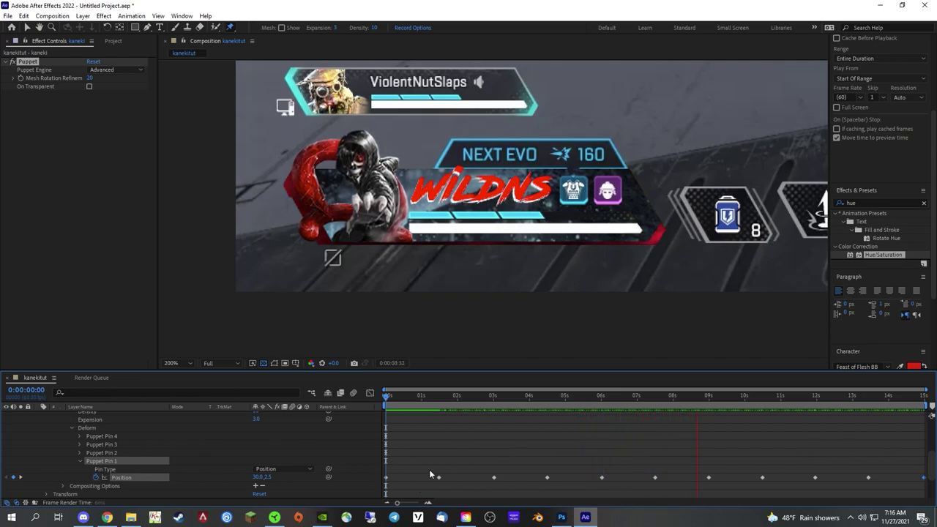
# Apply Easy Ease to all of Puppet Pin 1's Position keyframes on the kaneki layer.
pyautogui.moveTo(381, 472); pyautogui.dragTo(932, 489)
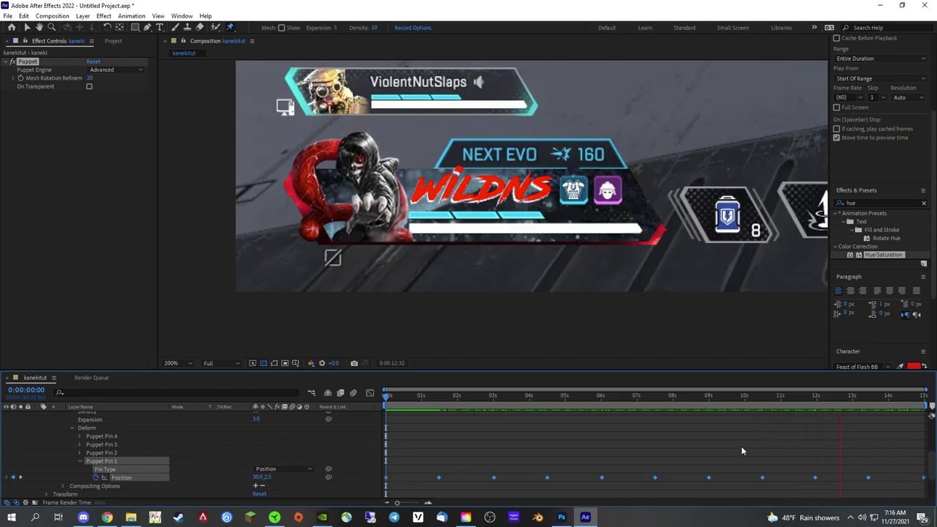
pyautogui.press('F9')
pyautogui.rightClick(602, 478)
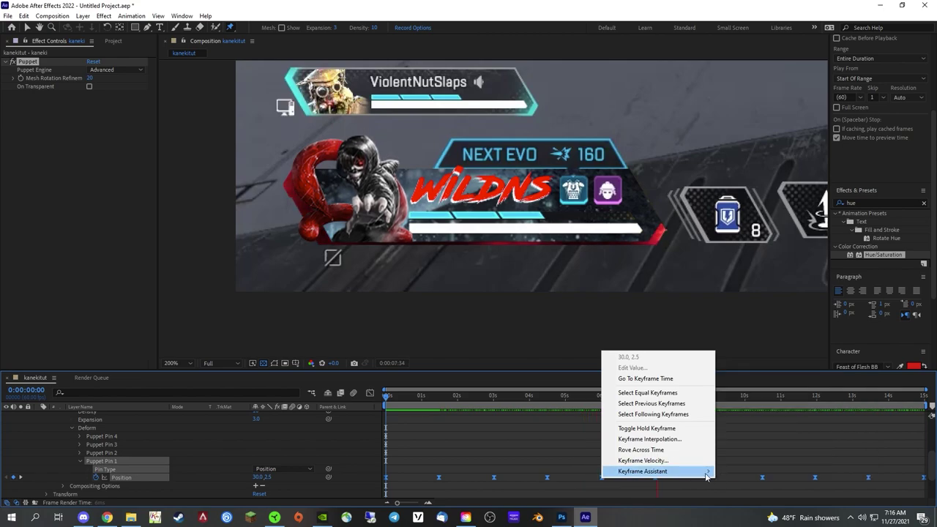
pyautogui.moveTo(681, 472)
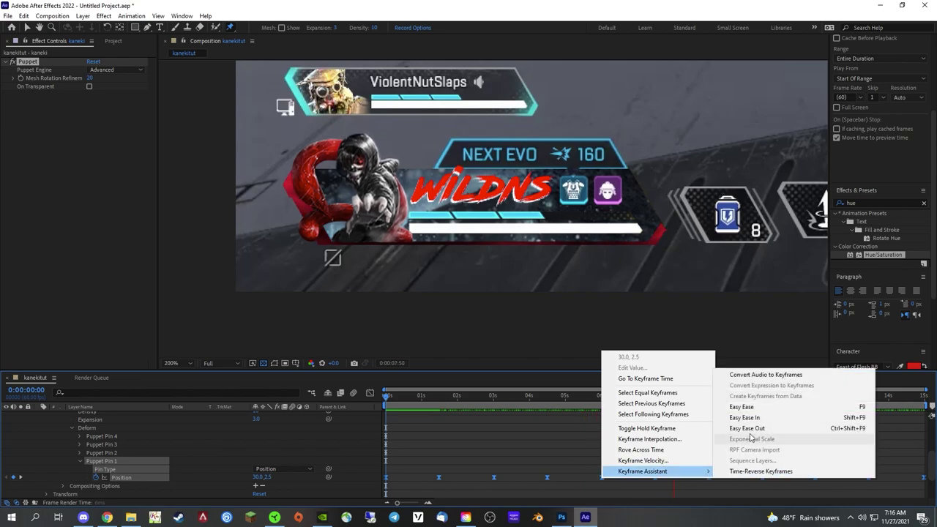
pyautogui.click(828, 407)
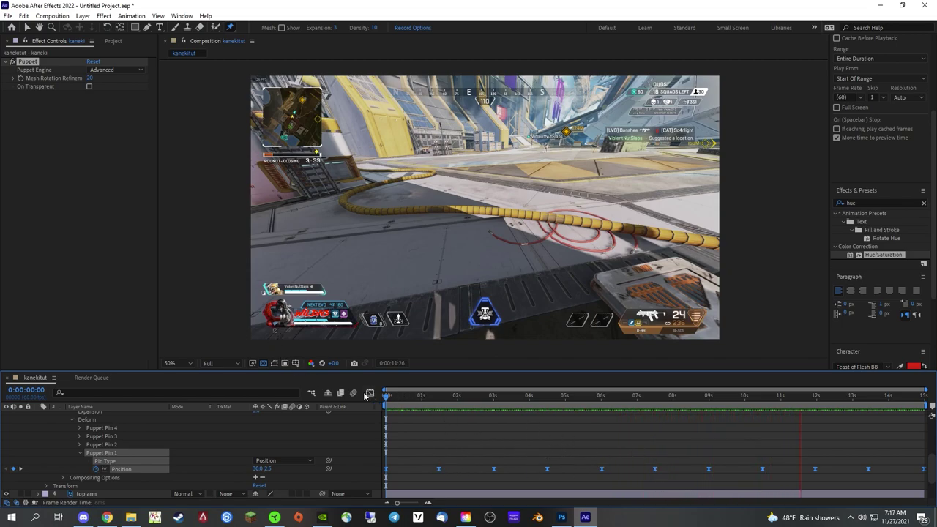
# Add four puppet pins along the red tentacle of the top arm layer, from behind the hood down to its lower end.
pyautogui.scroll(8, 104, 457)
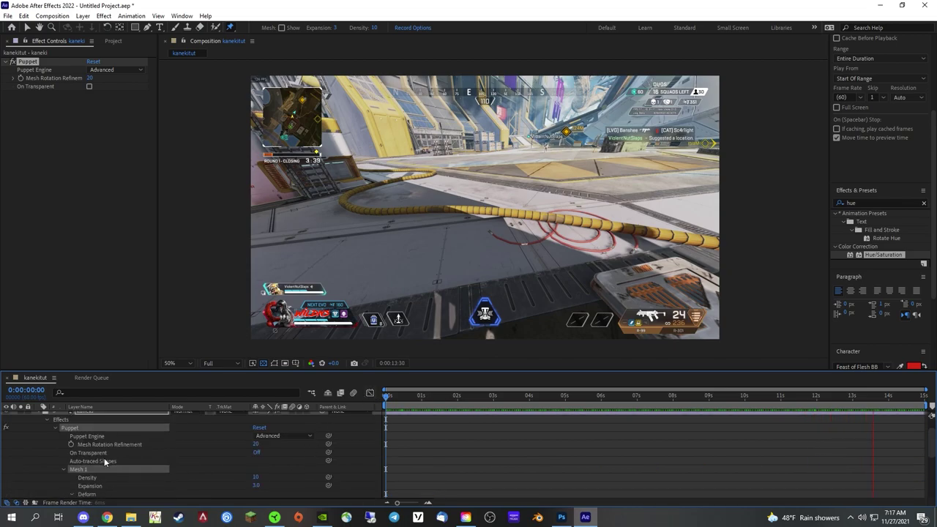
pyautogui.click(50, 441)
pyautogui.scroll(5, 396, 212)
pyautogui.moveTo(368, 247); pyautogui.dragTo(396, 207)
pyautogui.hotkey('ctrl', 'p')
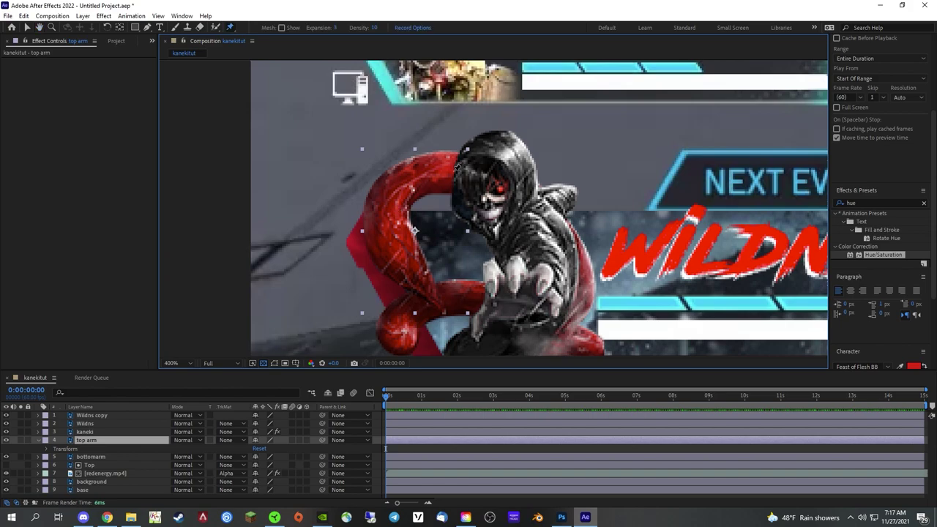
pyautogui.click(452, 171)
pyautogui.click(416, 172)
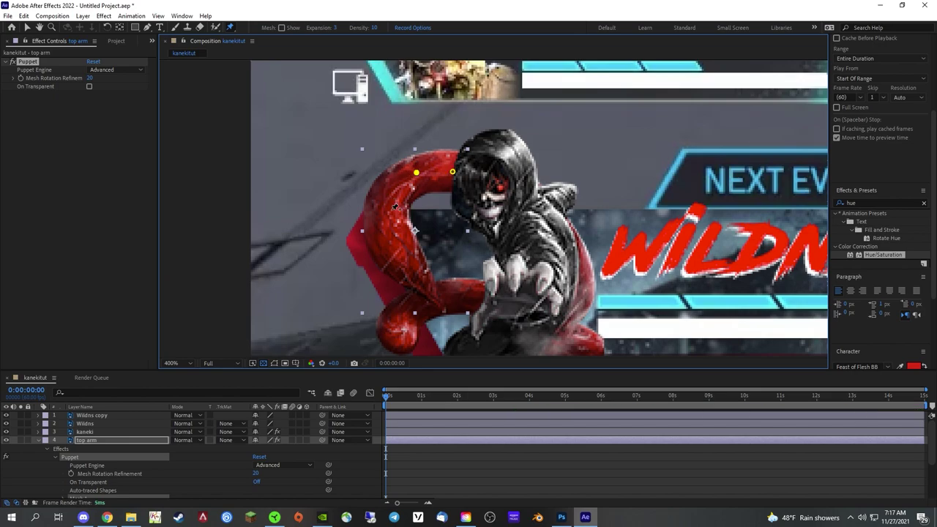
pyautogui.click(385, 219)
pyautogui.click(428, 288)
# Reveal the Position properties of Puppet Pins 1 to 4 on the top arm layer.
pyautogui.scroll(-3, 70, 454)
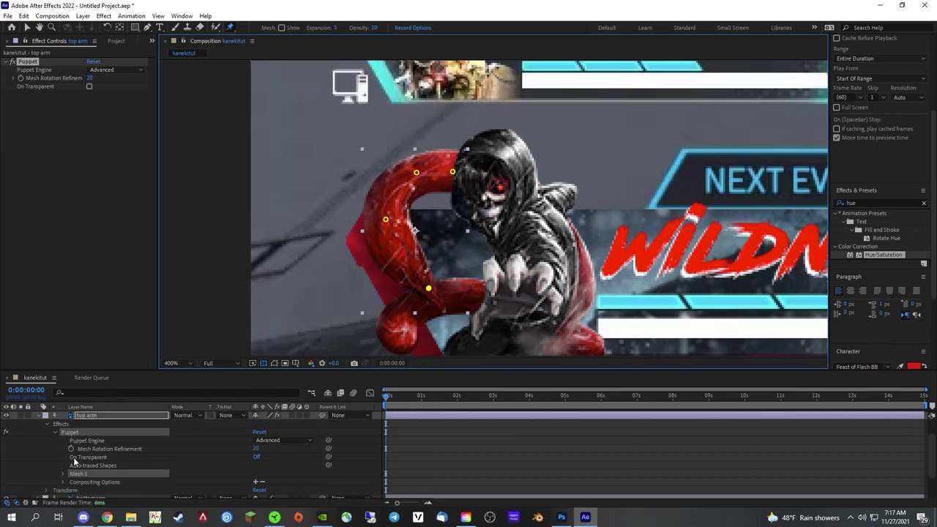
pyautogui.click(63, 449)
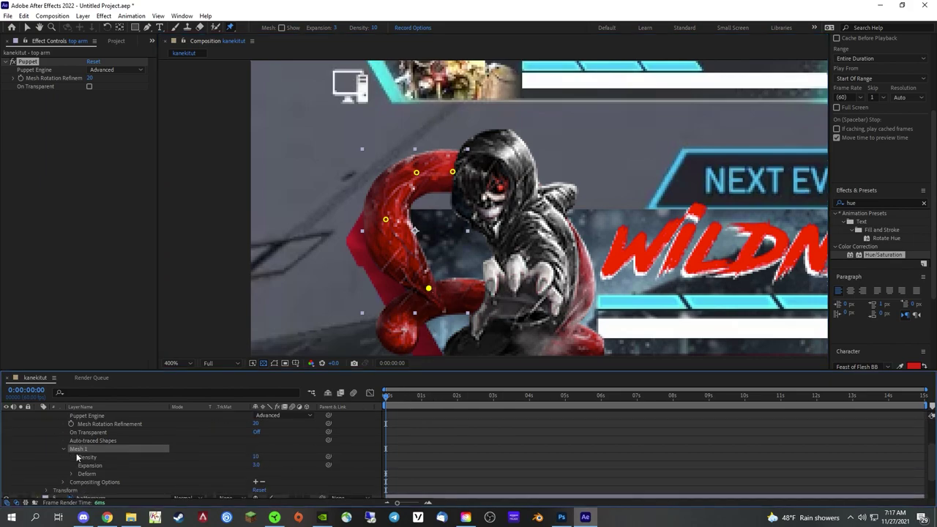
pyautogui.click(70, 449)
pyautogui.scroll(-1, 79, 450)
pyautogui.click(81, 433)
pyautogui.click(80, 456)
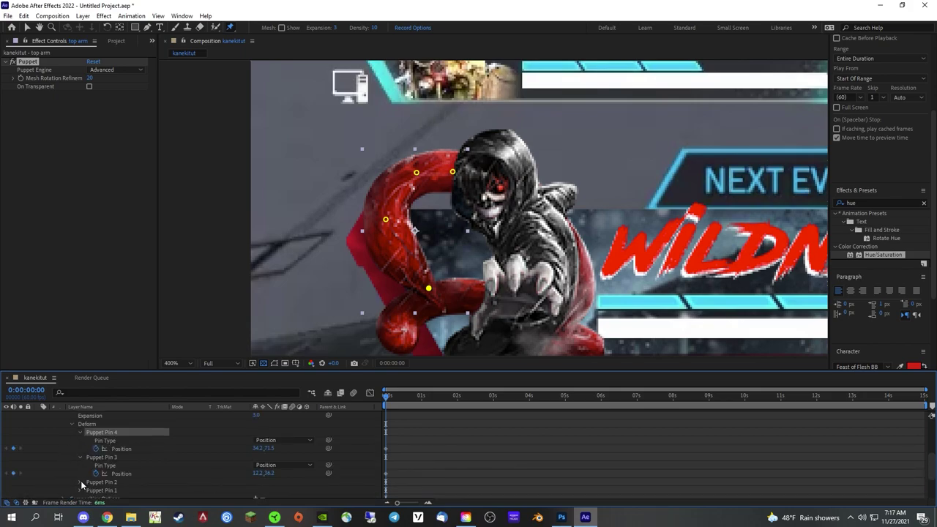
pyautogui.click(81, 481)
pyautogui.scroll(-1, 80, 480)
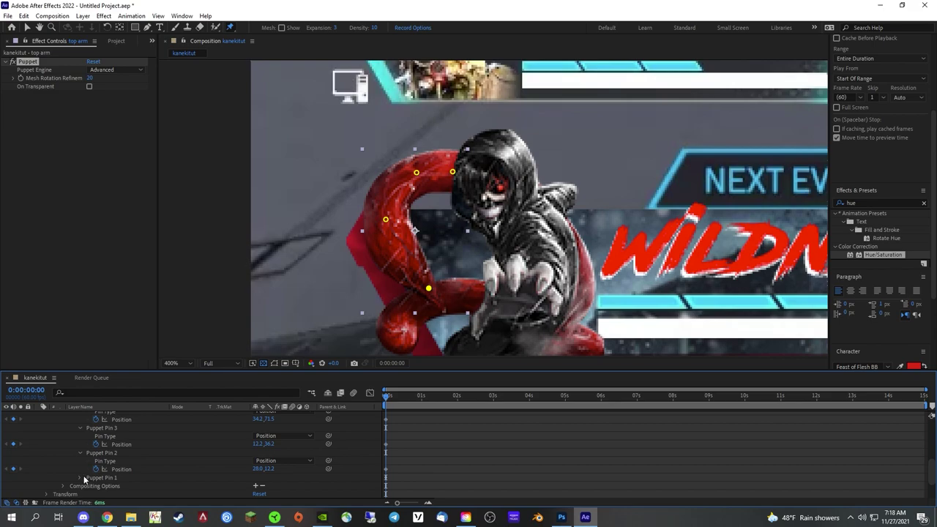
pyautogui.click(81, 476)
pyautogui.scroll(-1, 146, 469)
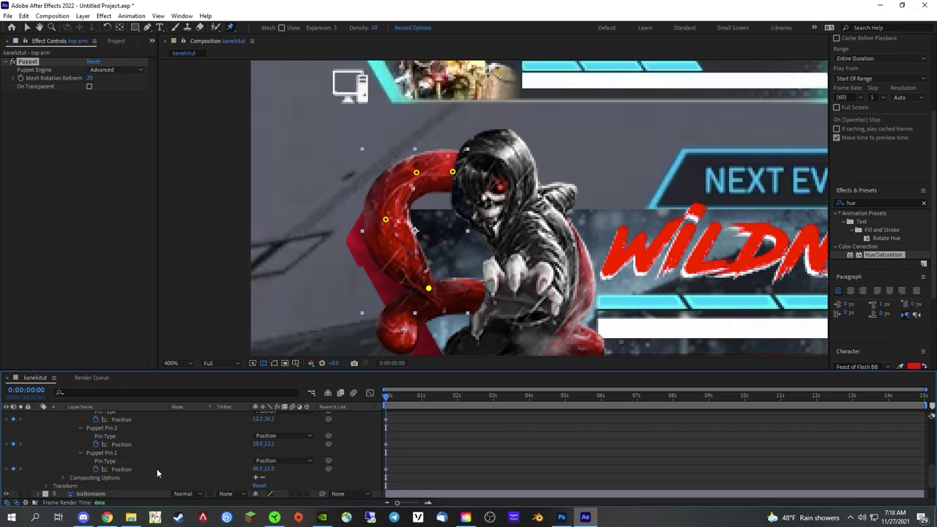
# At 0:00:01:36, shift the top arm's pins to about 27.5, 70.8 (Pin 4), 8.8, 27.8 (Pin 3), 27.7, 4.5 (Pin 2) and 50.8, 8.0 (Pin 1).
pyautogui.click(443, 399)
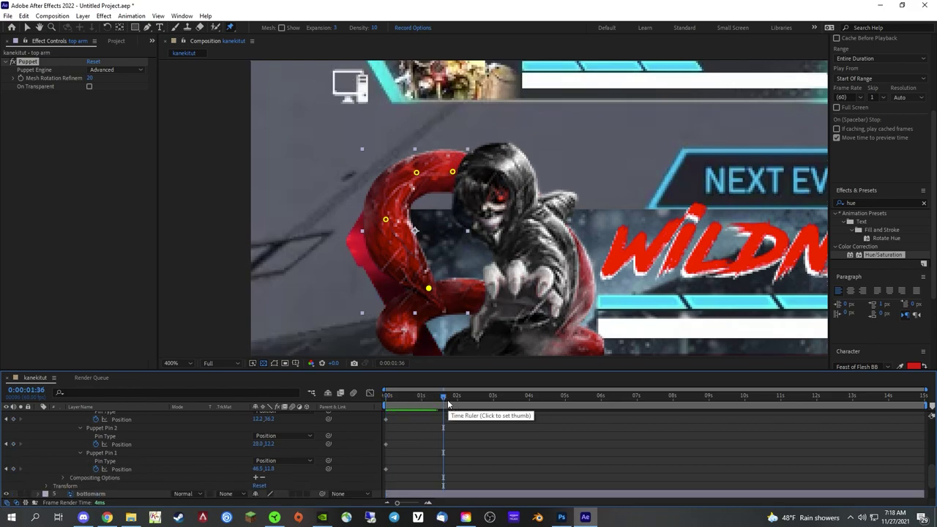
pyautogui.moveTo(429, 289); pyautogui.dragTo(415, 288)
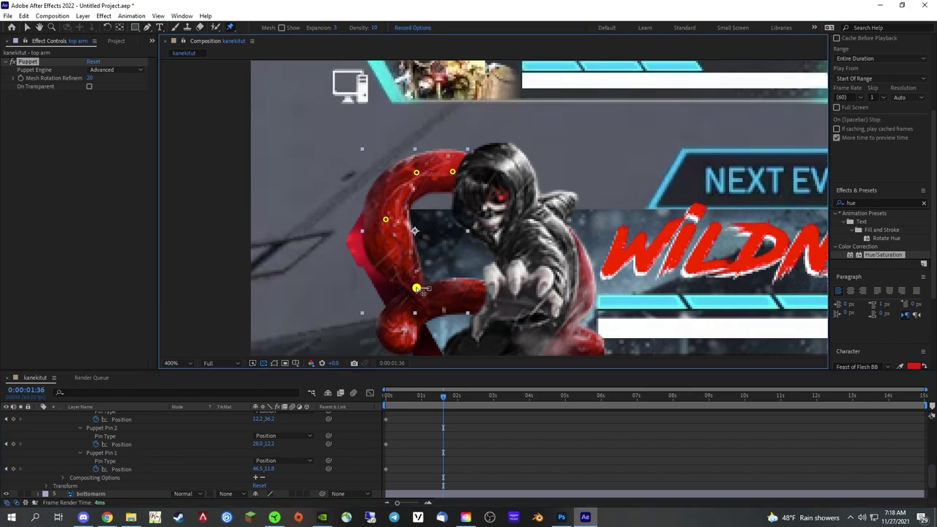
pyautogui.moveTo(385, 219); pyautogui.dragTo(379, 203)
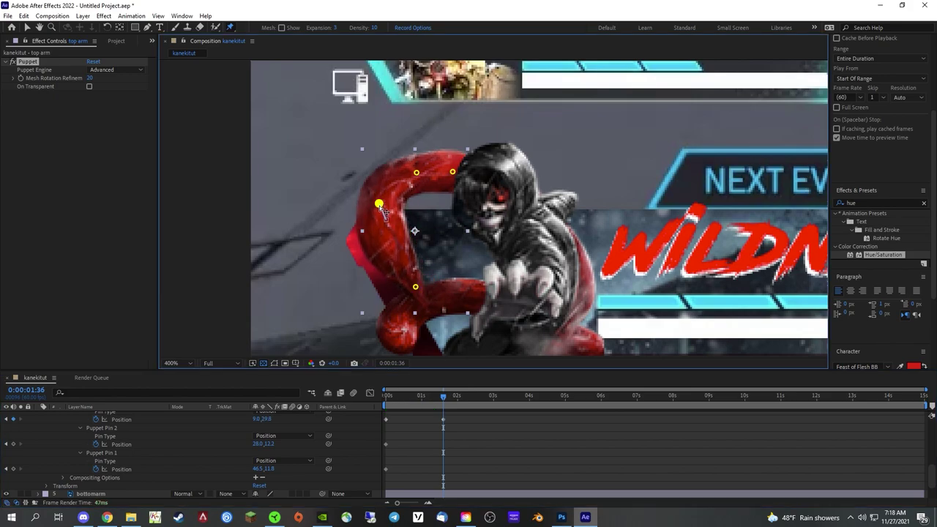
pyautogui.moveTo(415, 173); pyautogui.dragTo(460, 165)
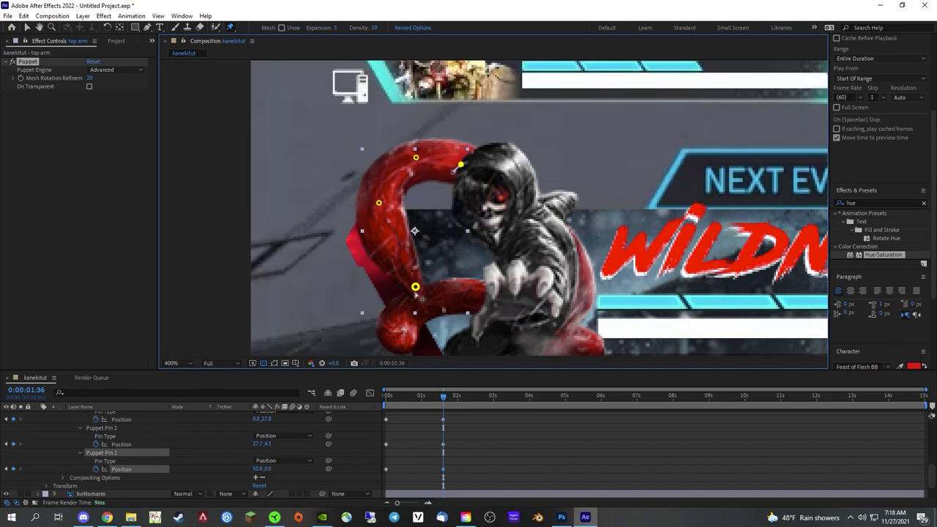
# Preview the top arm's puppet animation from the start of the composition.
pyautogui.moveTo(444, 397); pyautogui.dragTo(379, 408)
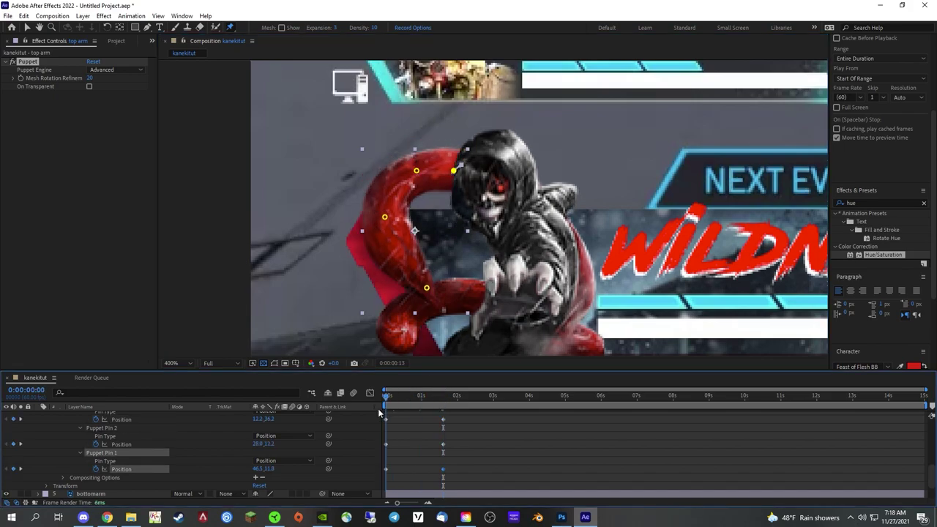
pyautogui.press('space')
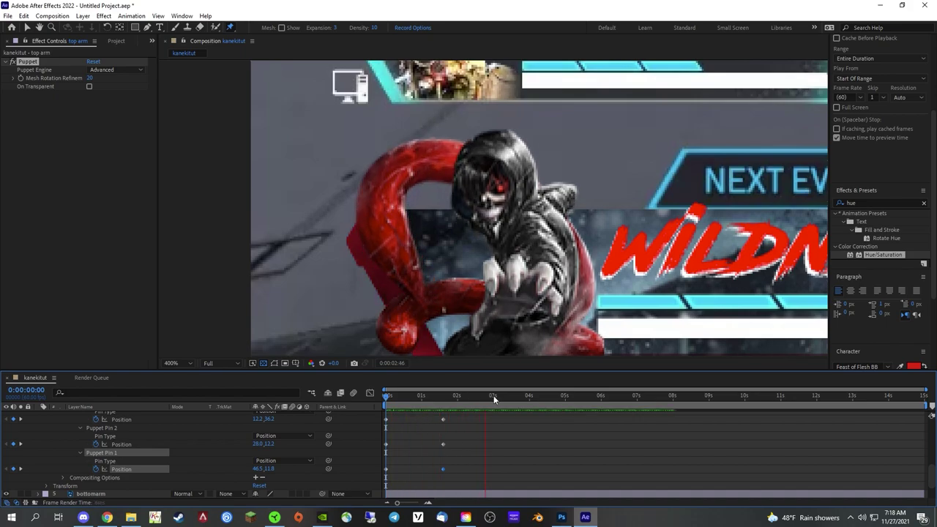
pyautogui.press('space')
# Copy the Position keyframes of all four top arm pins, paste them at about three seconds, and preview the loop from the start.
pyautogui.moveTo(455, 472); pyautogui.dragTo(375, 447)
pyautogui.scroll(-5, 410, 453)
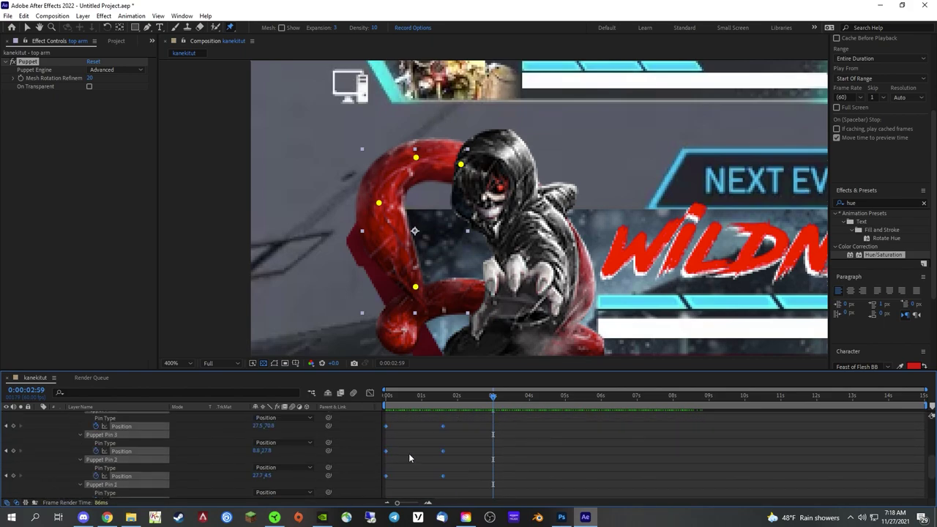
pyautogui.press('Home')
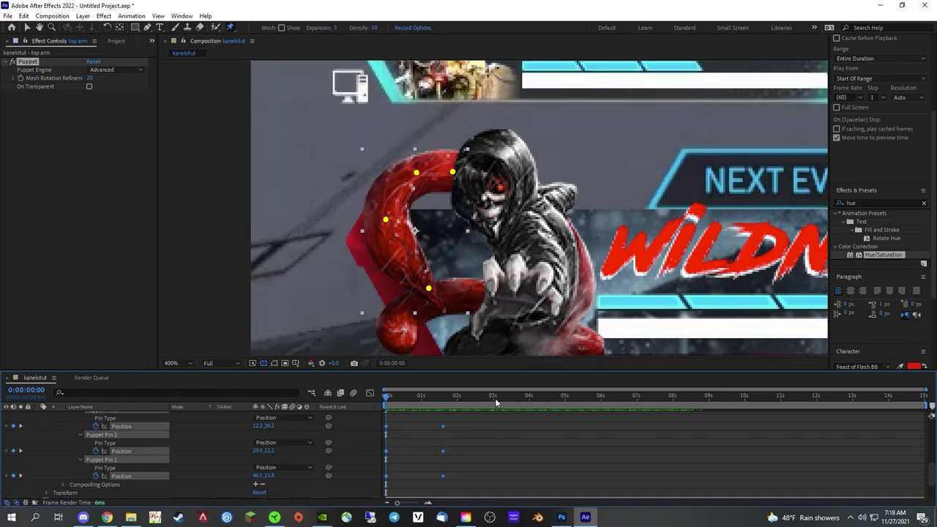
pyautogui.click(495, 399)
pyautogui.hotkey('ctrl', 'v')
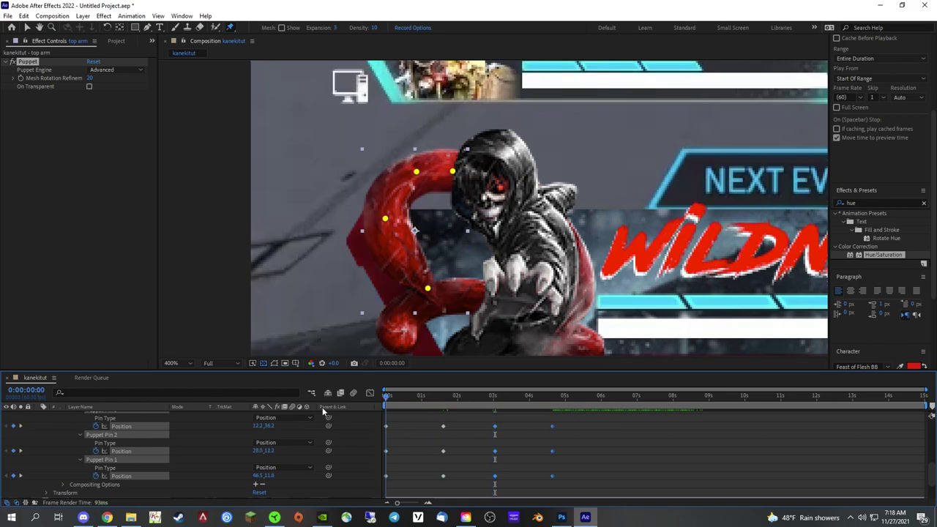
pyautogui.press('space')
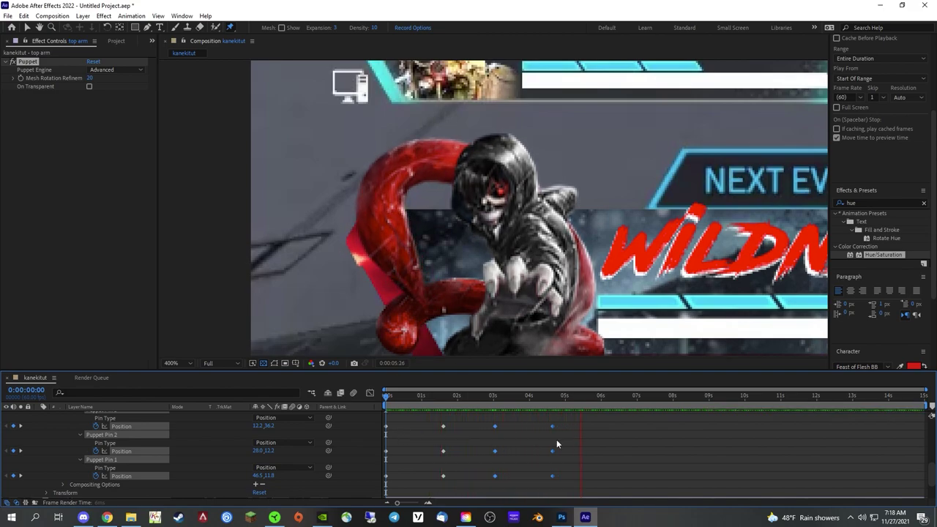
# Paste the top arm pins' Position keyframes at about 6, 9 and 12 seconds.
pyautogui.click(600, 399)
pyautogui.click(600, 399)
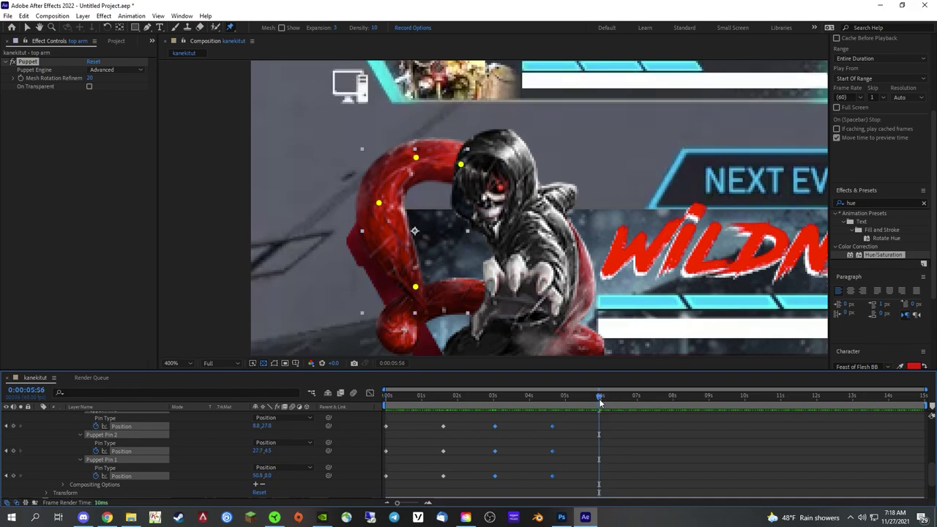
pyautogui.hotkey('ctrl', 'z')
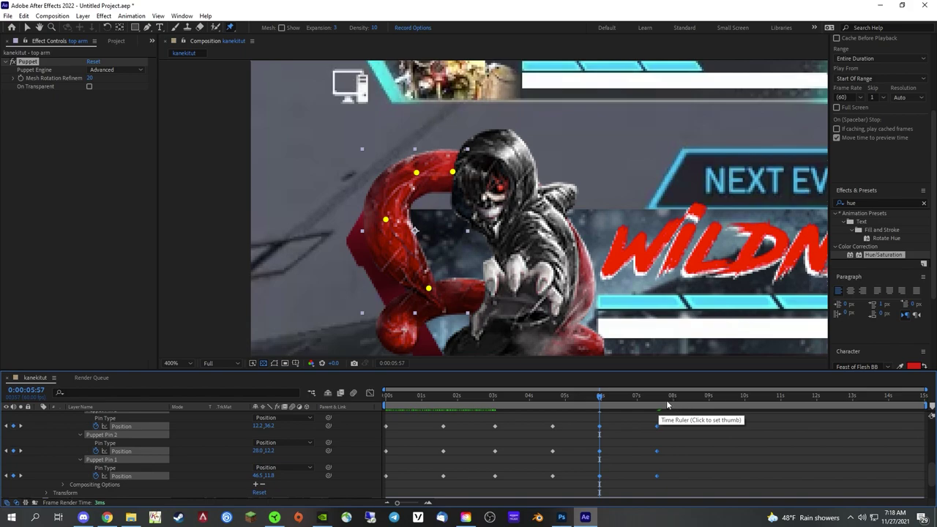
pyautogui.click(708, 401)
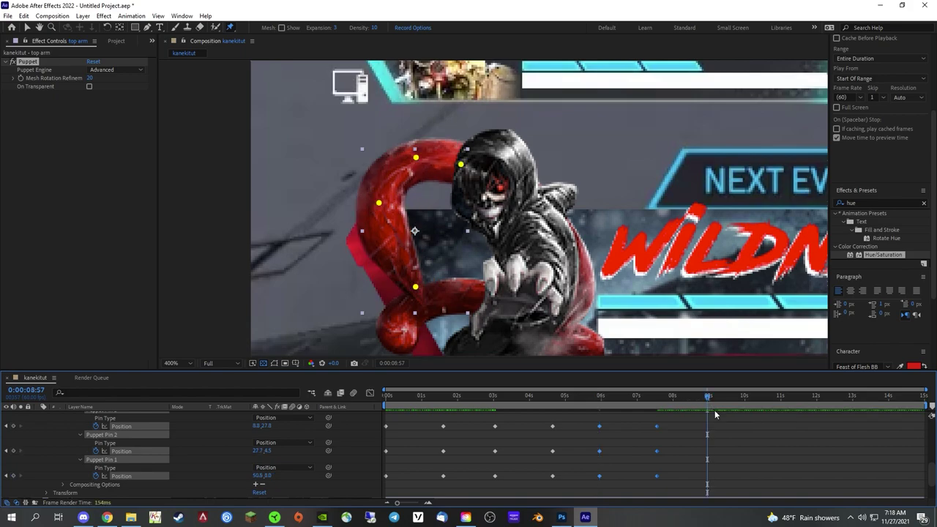
pyautogui.hotkey('ctrl', 'v')
pyautogui.click(814, 403)
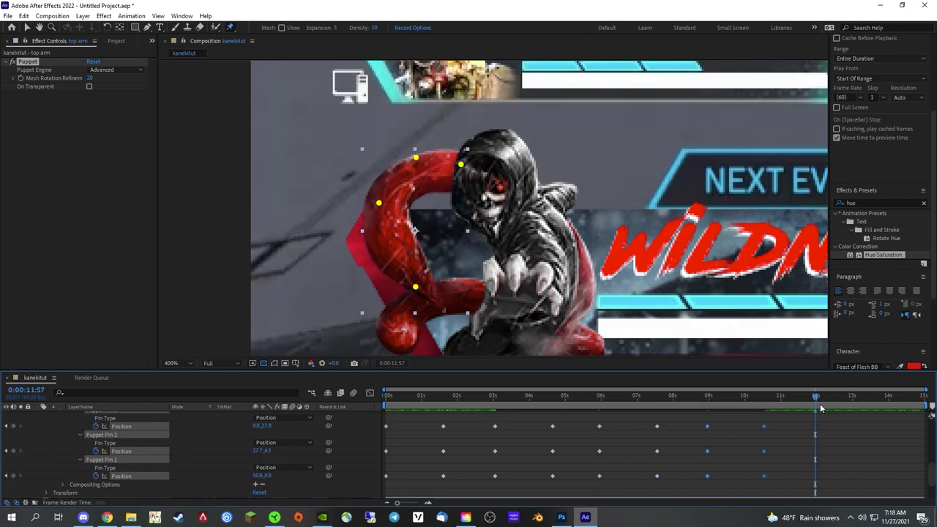
pyautogui.hotkey('ctrl', 'v')
# Paste the top arm pin keyframes at 0:00:12:51, delete the second pasted set and move the first set to the composition's end at 15 seconds.
pyautogui.click(847, 399)
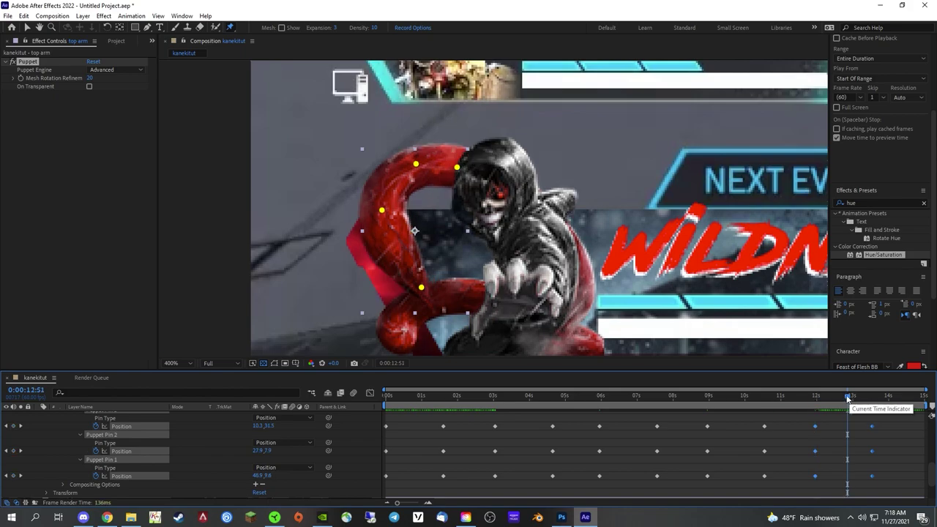
pyautogui.hotkey('ctrl', 'v')
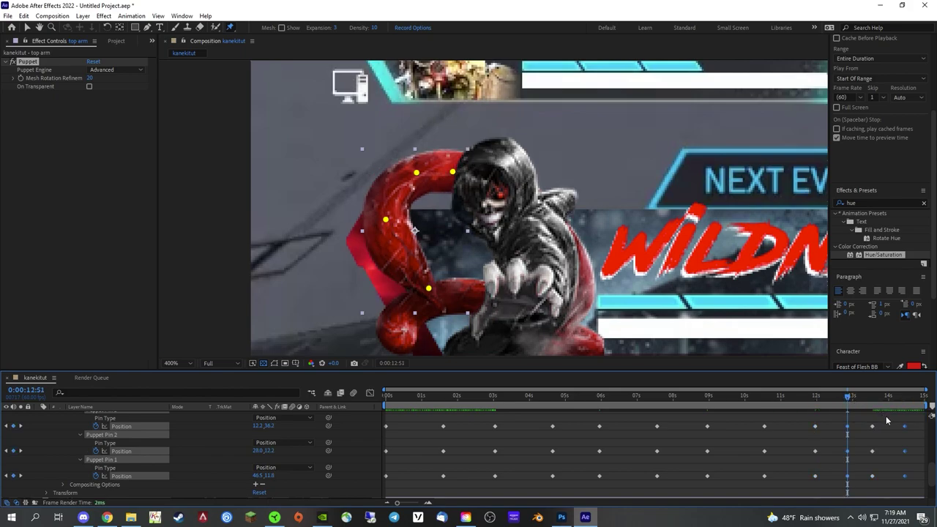
pyautogui.press('Delete')
pyautogui.scroll(2, 856, 461)
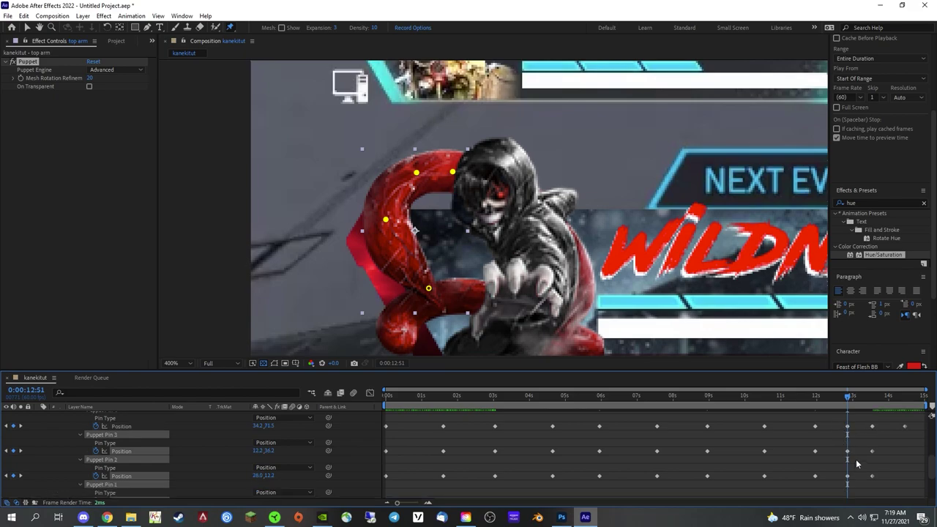
pyautogui.click(905, 426)
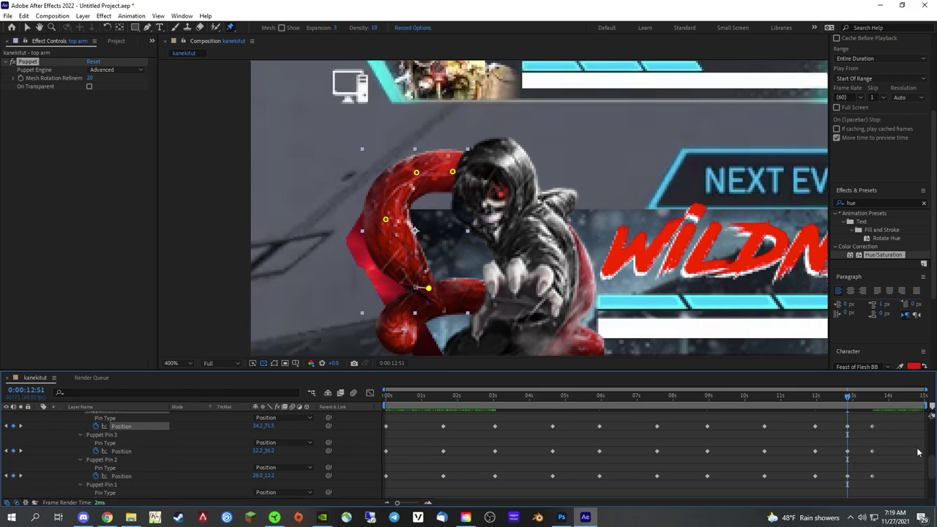
pyautogui.moveTo(852, 481); pyautogui.dragTo(840, 412)
pyautogui.moveTo(840, 418); pyautogui.dragTo(915, 445)
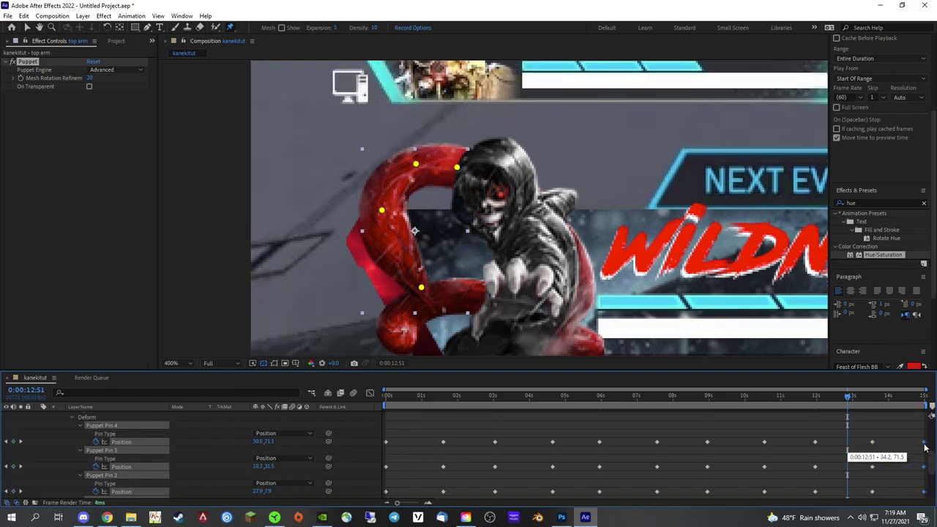
pyautogui.click(921, 400)
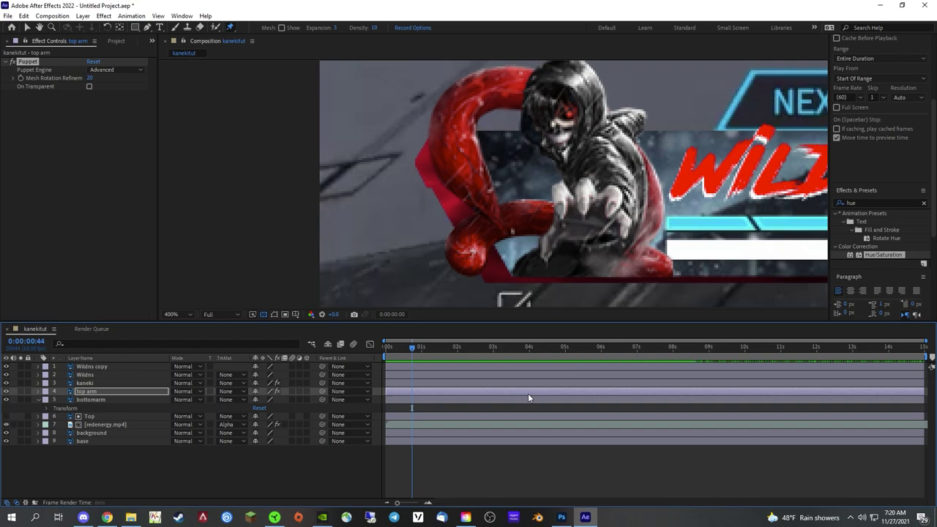
pyautogui.press('space')
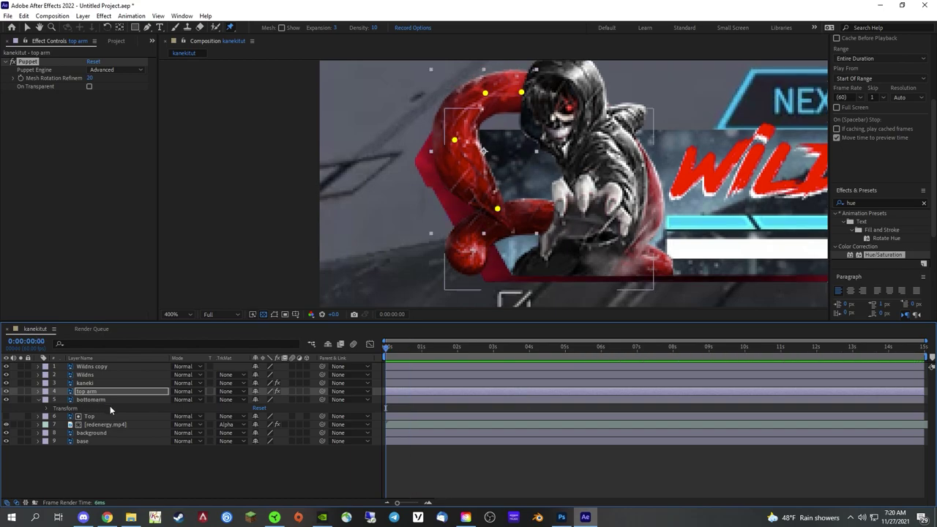
# Place four puppet pins on the bottomarm layer at about 14.5, 76.2; 23.5, 57.5; 45.0, 53.5; and 55.5, 56.2.
pyautogui.click(113, 401)
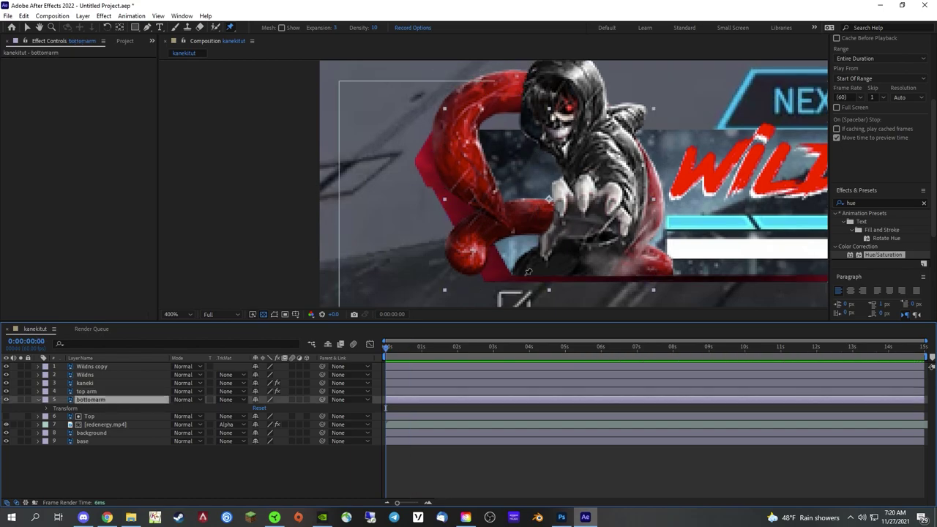
pyautogui.click(473, 256)
pyautogui.click(490, 219)
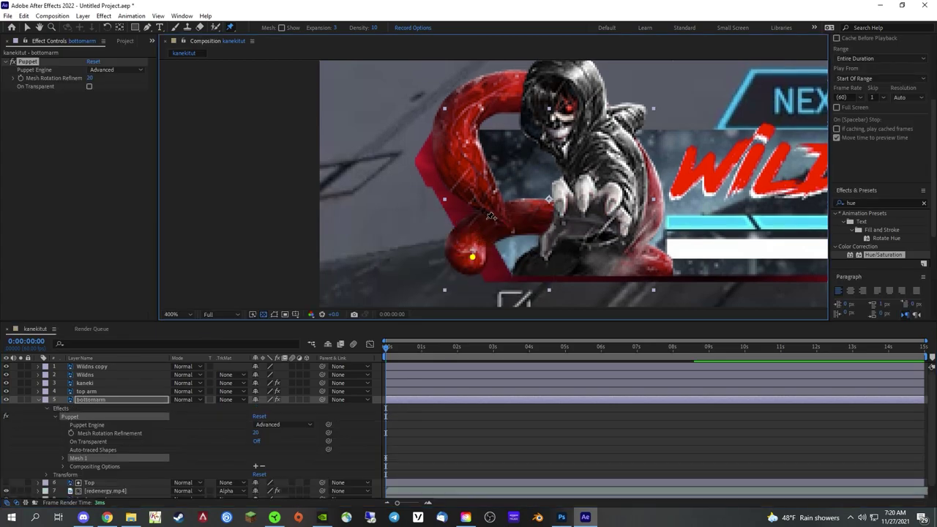
pyautogui.click(532, 212)
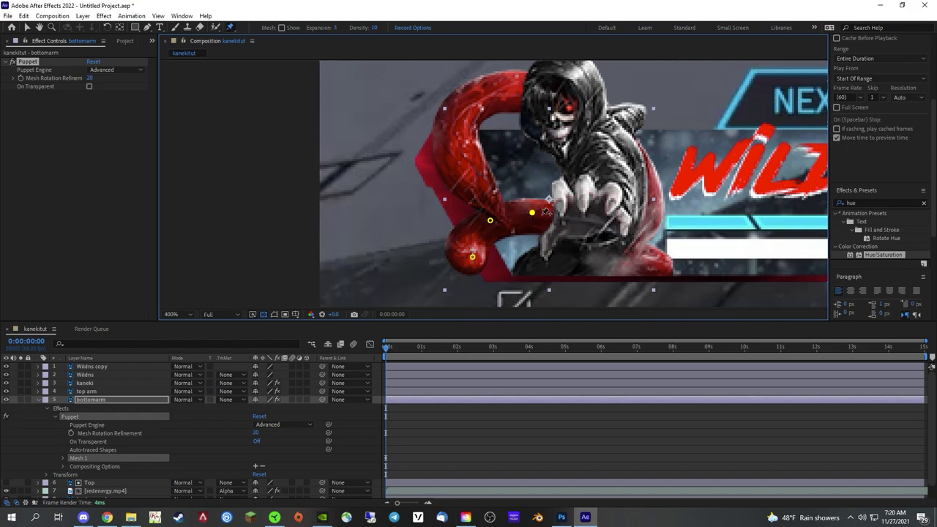
pyautogui.moveTo(489, 219)
pyautogui.mouseDown()
pyautogui.moveTo(475, 224)
pyautogui.moveTo(489, 221)
pyautogui.mouseUp()
pyautogui.click(552, 219)
# Reveal the Position properties of Puppet Pins 1 to 4 on the bottomarm layer.
pyautogui.click(63, 467)
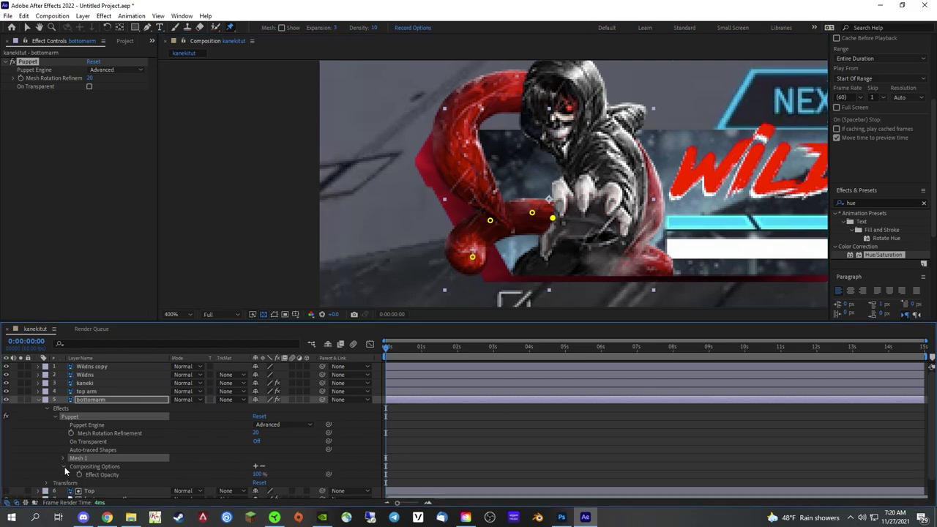
pyautogui.click(64, 437)
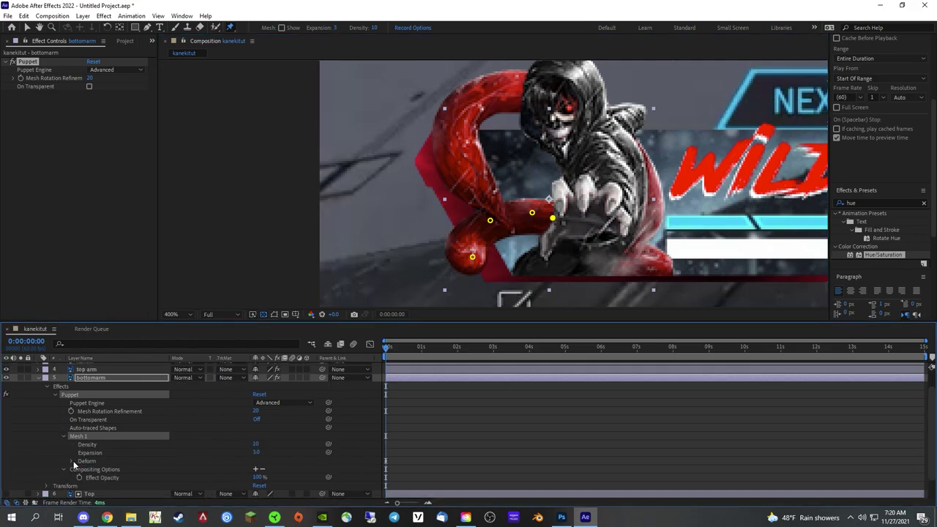
pyautogui.click(73, 461)
pyautogui.scroll(-1, 76, 463)
pyautogui.click(79, 470)
pyautogui.click(79, 461)
pyautogui.click(79, 453)
pyautogui.click(79, 444)
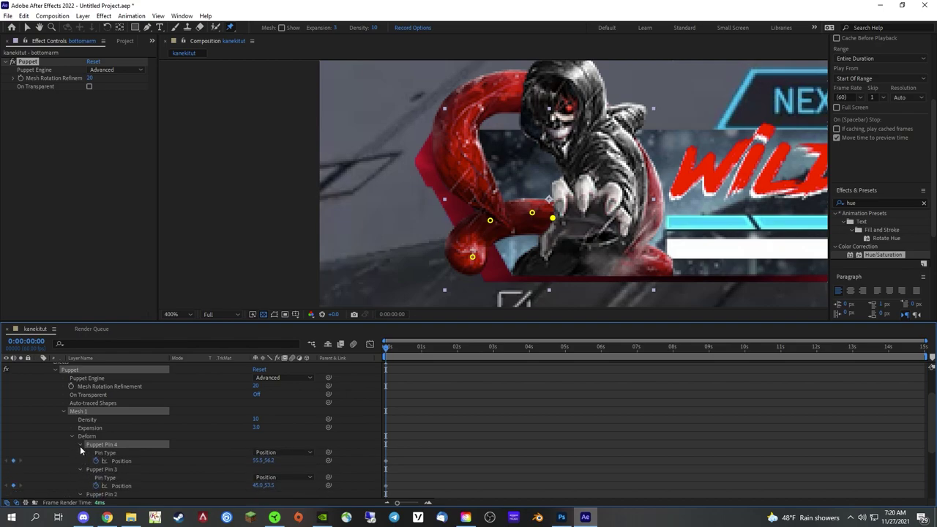
pyautogui.scroll(-1, 83, 453)
pyautogui.scroll(-1, 103, 448)
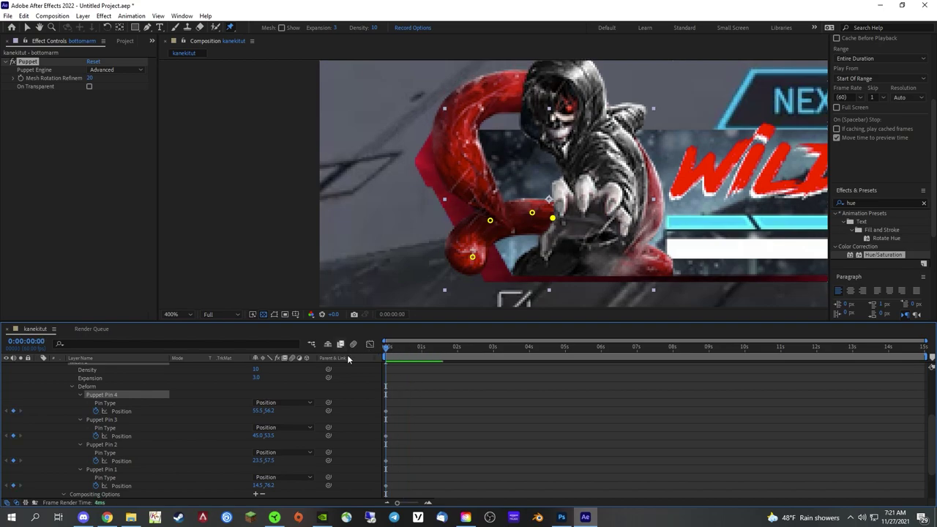
pyautogui.scroll(-1, 392, 399)
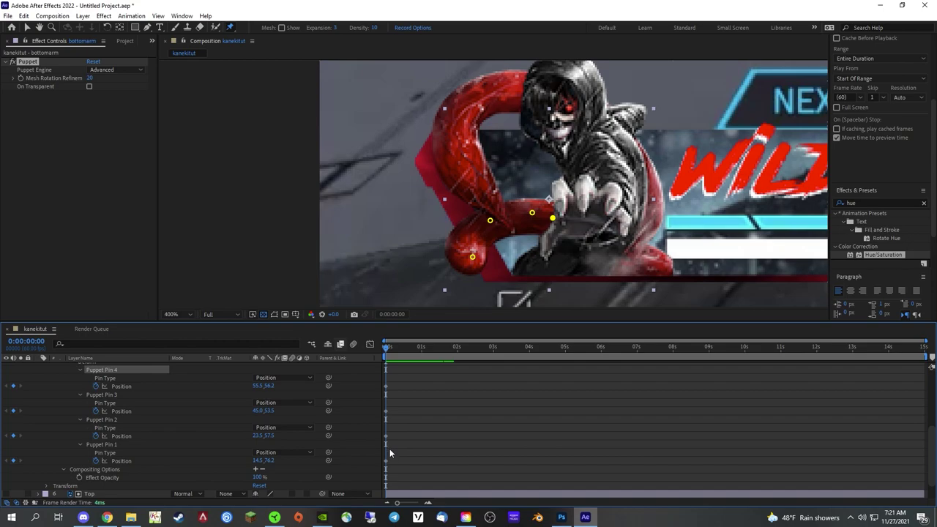
# At 0:00:01:26, shift bottomarm's pins to about 8.7, 72.0 (Pin 1), 19.0, 52.5 (Pin 2), 41.8, 50.8 (Pin 3) and 59.0, 53.3 (Pin 4), and preview.
pyautogui.moveTo(395, 377); pyautogui.dragTo(382, 468)
pyautogui.moveTo(452, 353); pyautogui.dragTo(436, 350)
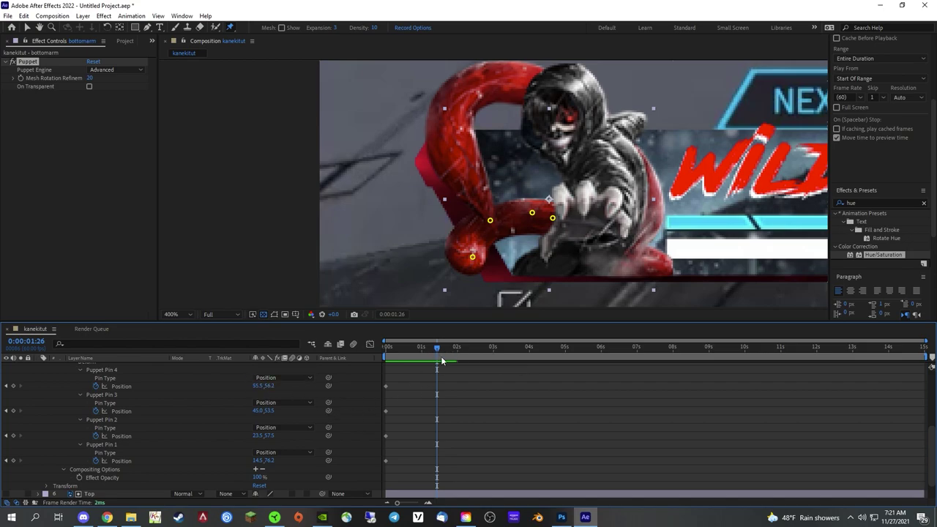
pyautogui.moveTo(476, 260); pyautogui.dragTo(466, 253)
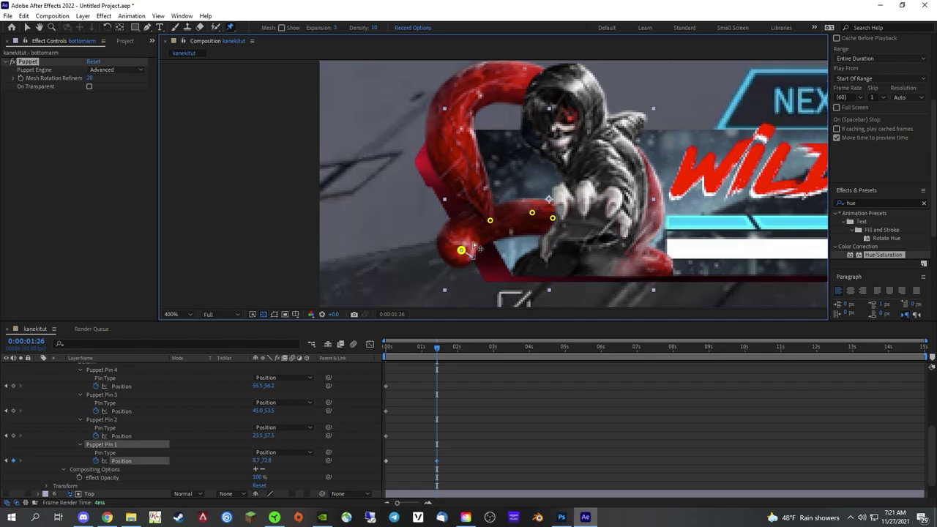
pyautogui.moveTo(492, 224); pyautogui.dragTo(558, 216)
pyautogui.press('space')
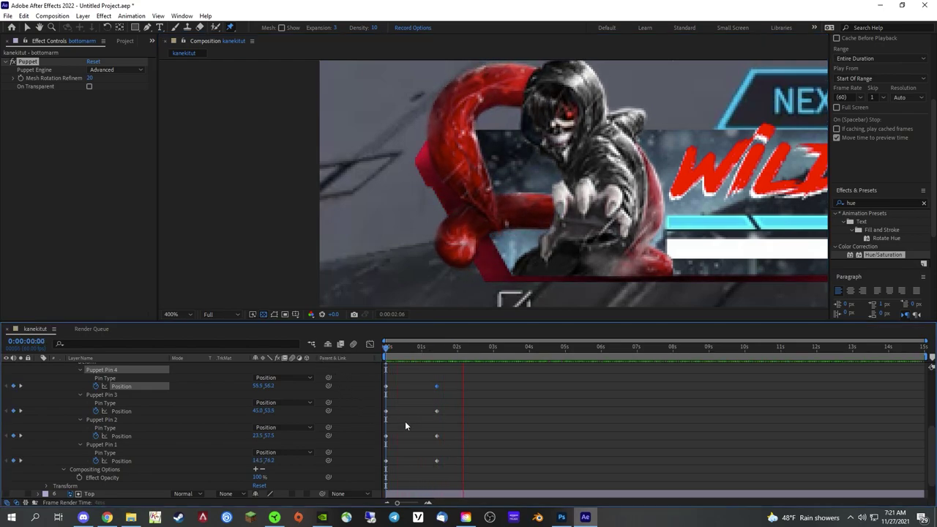
pyautogui.press('space')
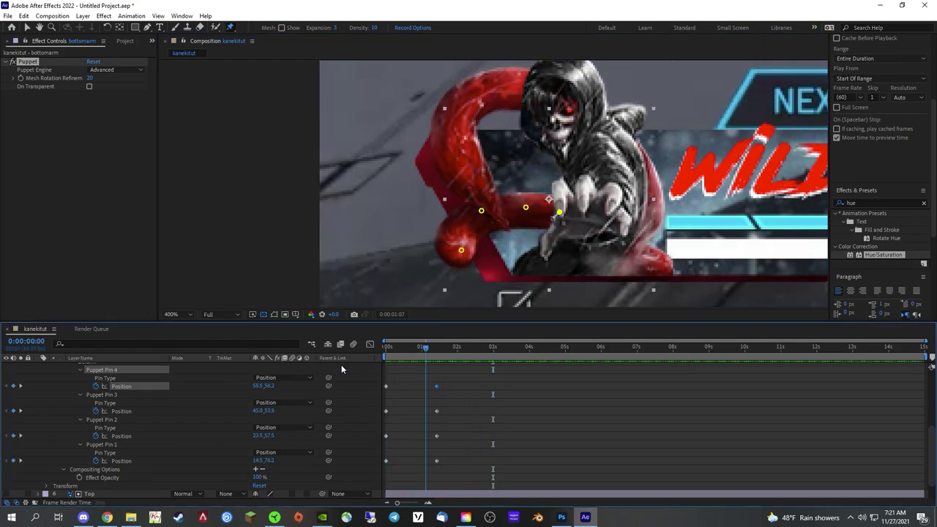
# Copy the Position keyframes of all four bottomarm pins and paste them at about 3, 6, 9 and 12 seconds.
pyautogui.moveTo(451, 471); pyautogui.dragTo(380, 373)
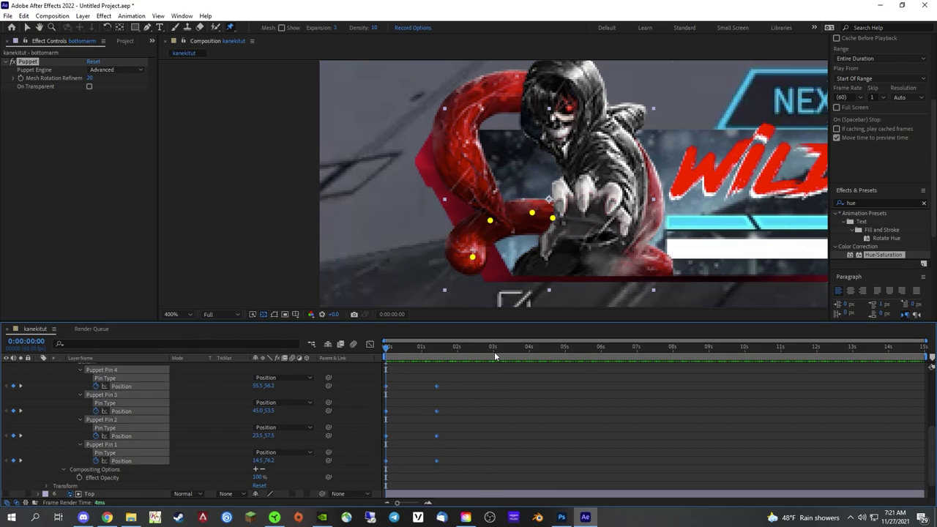
pyautogui.moveTo(495, 354); pyautogui.dragTo(491, 351)
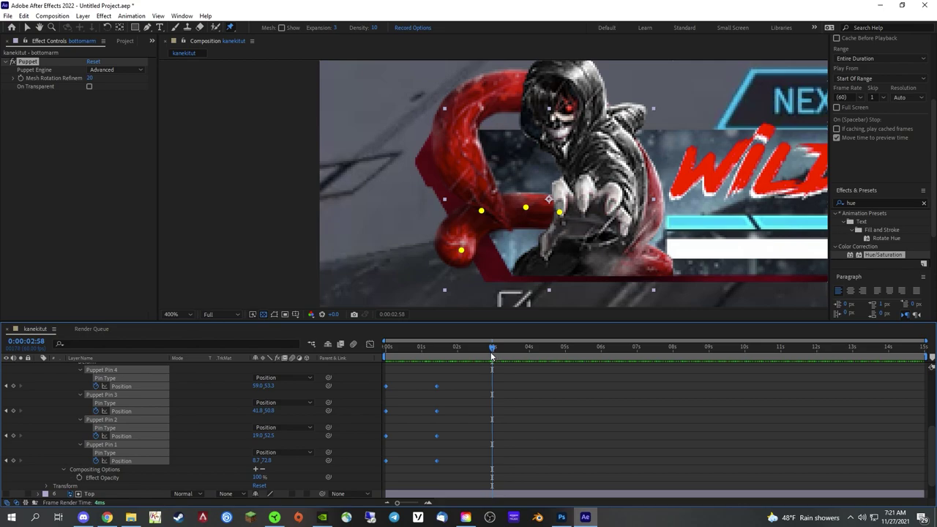
pyautogui.hotkey('ctrl', 'v')
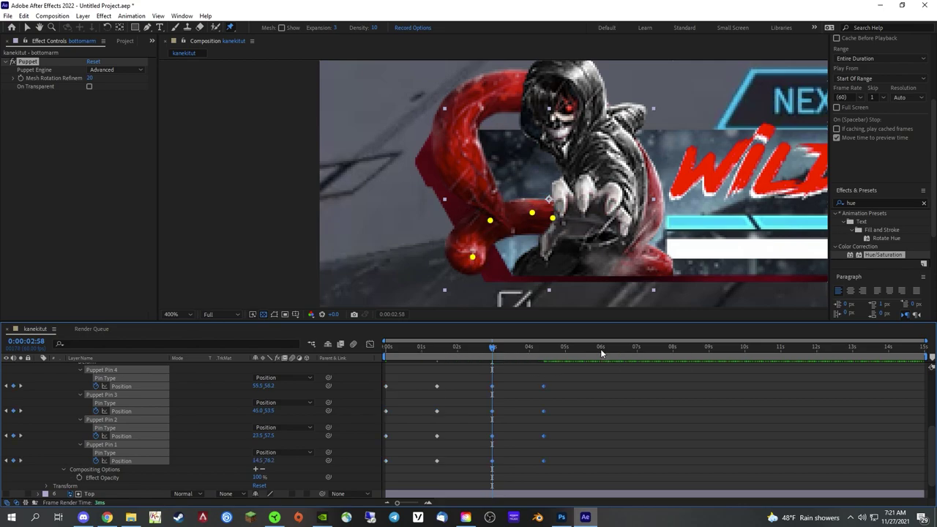
pyautogui.click(602, 349)
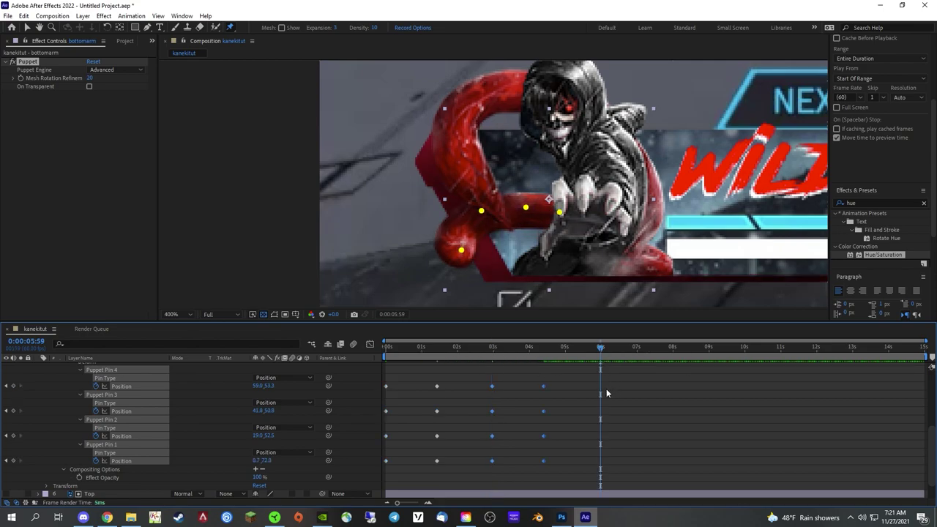
pyautogui.hotkey('ctrl', 'v')
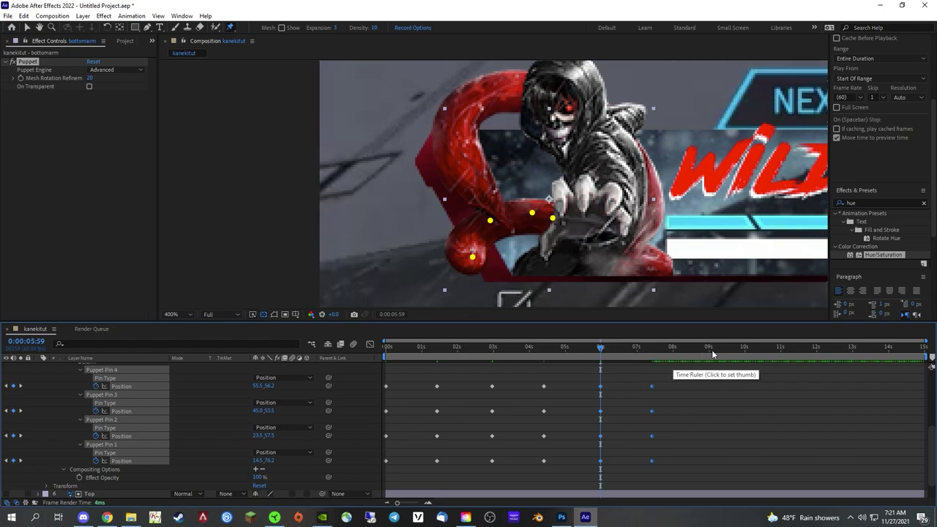
pyautogui.click(709, 349)
pyautogui.hotkey('ctrl', 'v')
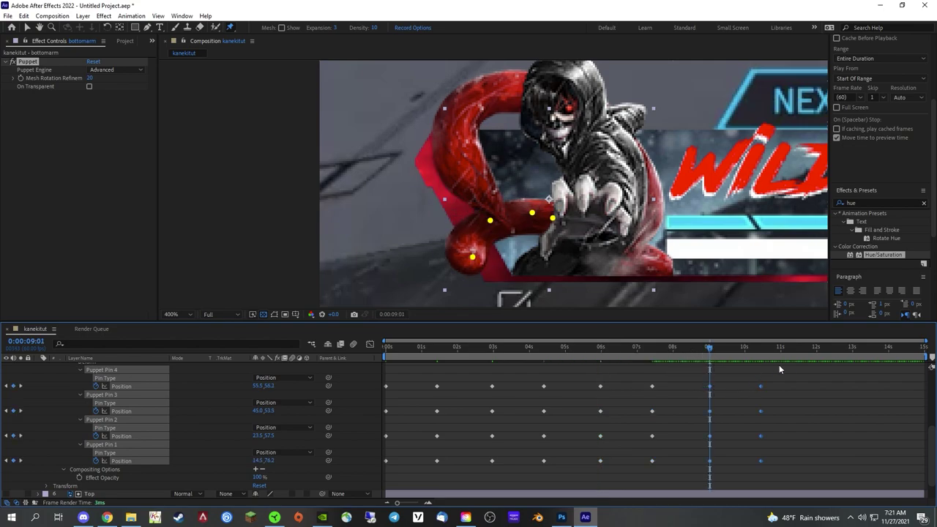
pyautogui.click(816, 351)
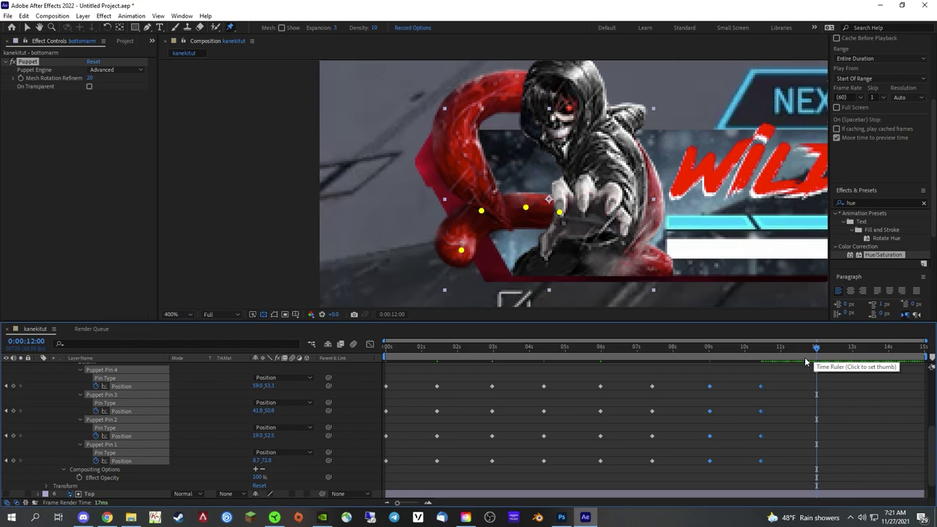
pyautogui.hotkey('ctrl', 'v')
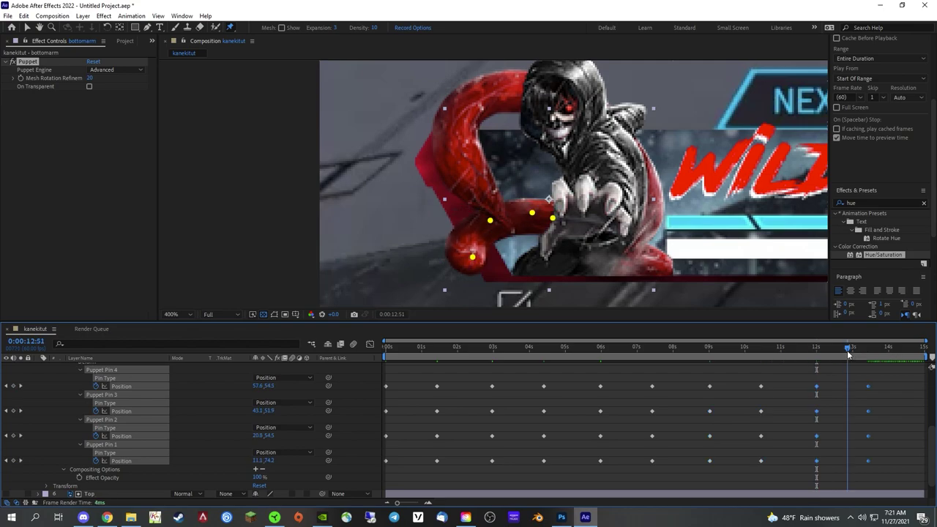
# Paste the bottomarm keyframes at 0:00:12:51, keep only the first set moved to 15 seconds, and nudge the preceding keyframes slightly toward it.
pyautogui.click(848, 351)
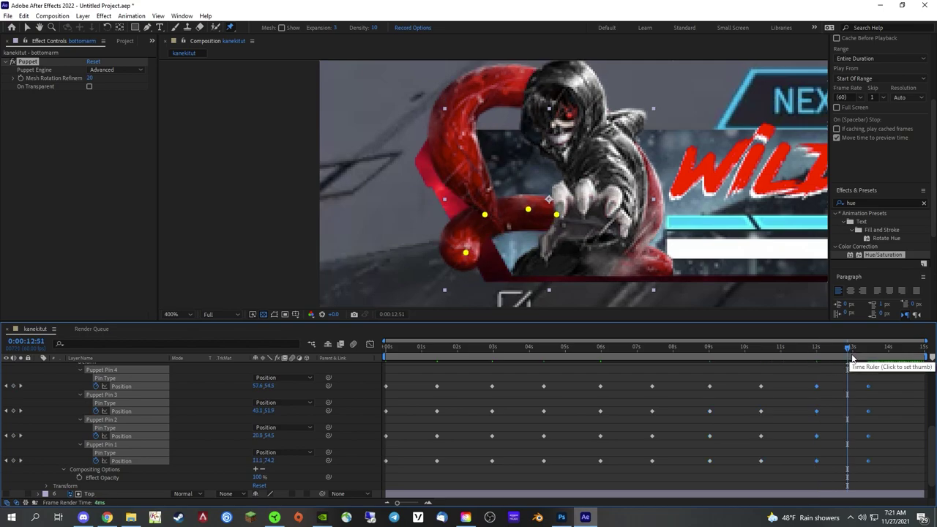
pyautogui.hotkey('ctrl', 'v')
pyautogui.moveTo(888, 368); pyautogui.dragTo(907, 480)
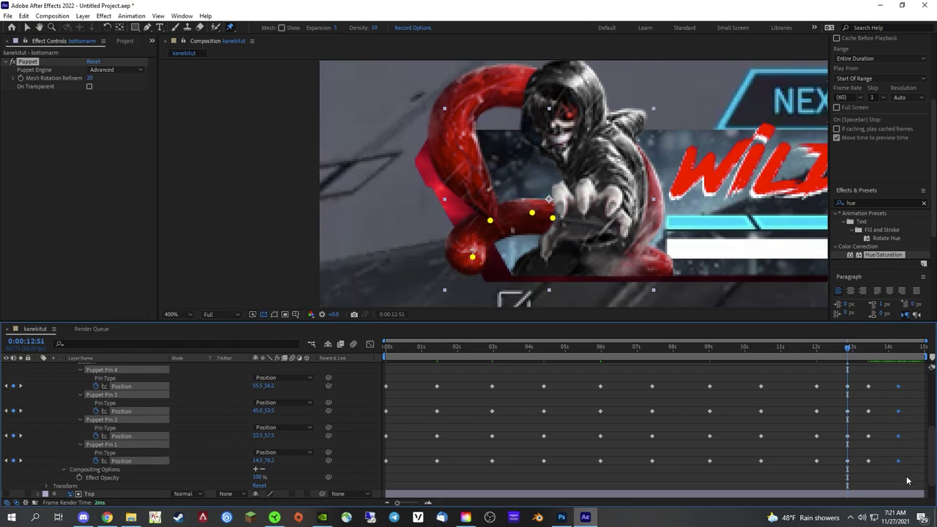
pyautogui.moveTo(833, 381); pyautogui.dragTo(924, 460)
pyautogui.moveTo(857, 374); pyautogui.dragTo(875, 466)
# Preview the bottomarm loop from the start and apply Easy Ease to all Position keyframes of its four pins.
pyautogui.press('space')
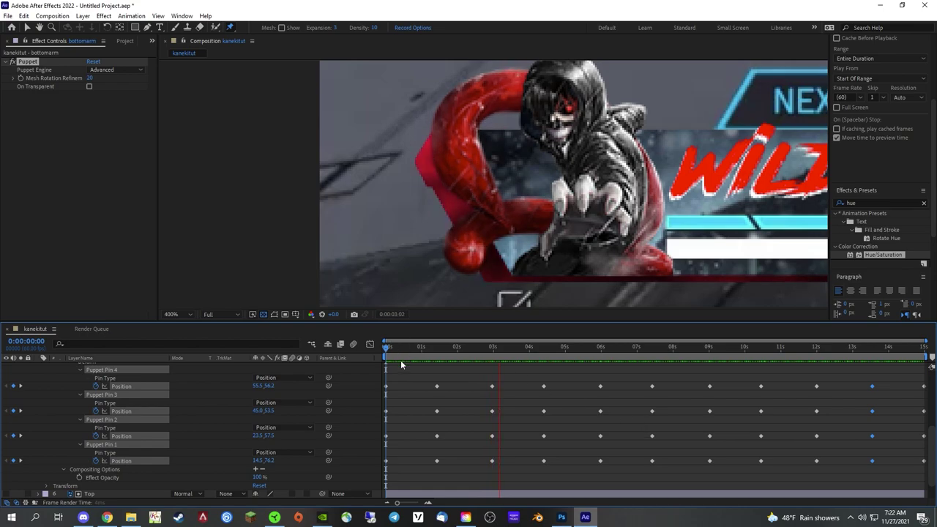
pyautogui.moveTo(385, 380); pyautogui.dragTo(911, 475)
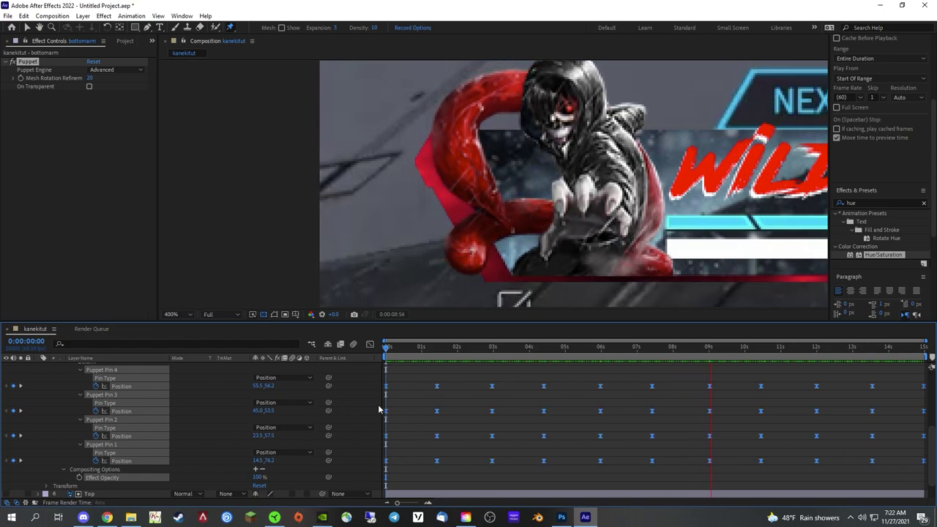
# Collapse the bottomarm layer, expand top arm's Puppet mesh pins, and select their Position keyframes across the timeline.
pyautogui.scroll(2, 91, 402)
pyautogui.scroll(3, 70, 386)
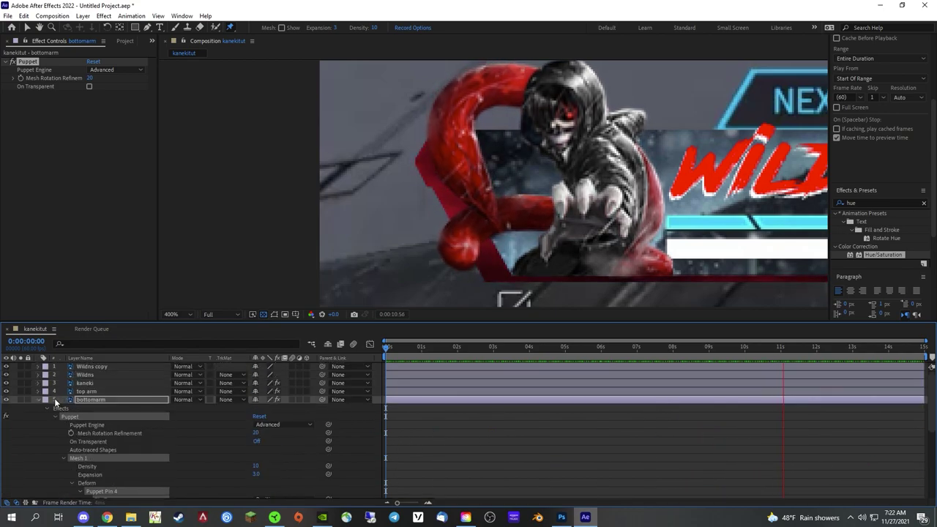
pyautogui.click(40, 400)
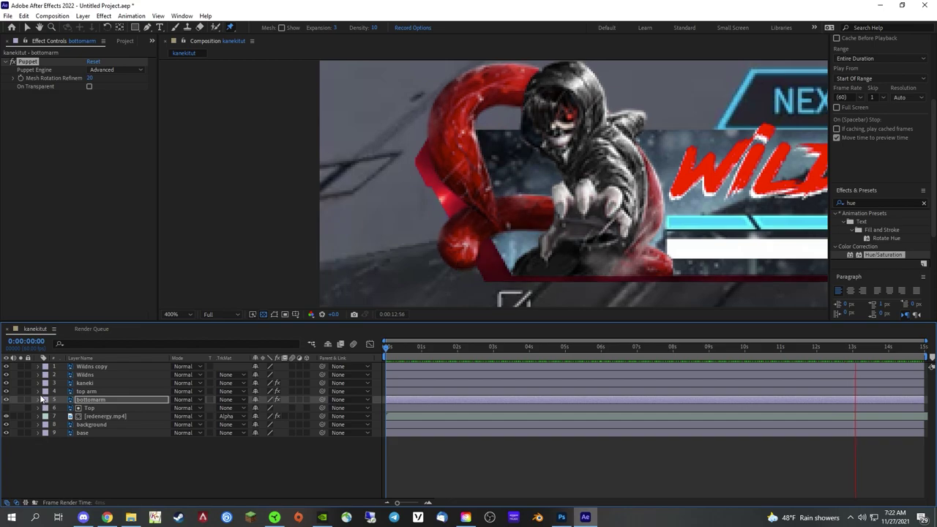
pyautogui.click(38, 392)
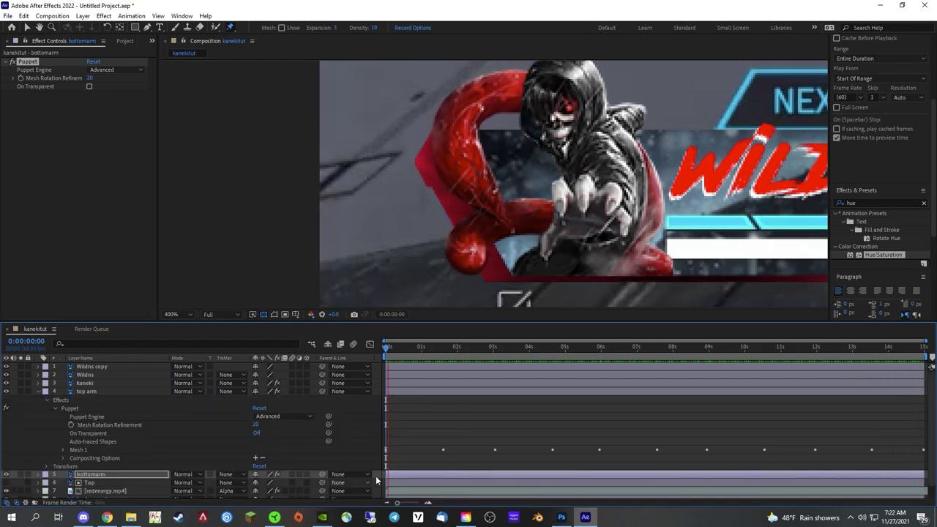
pyautogui.click(63, 450)
pyautogui.click(71, 474)
pyautogui.scroll(-3, 70, 475)
pyautogui.scroll(-3, 397, 381)
pyautogui.scroll(2, 394, 388)
pyautogui.moveTo(385, 388); pyautogui.dragTo(919, 439)
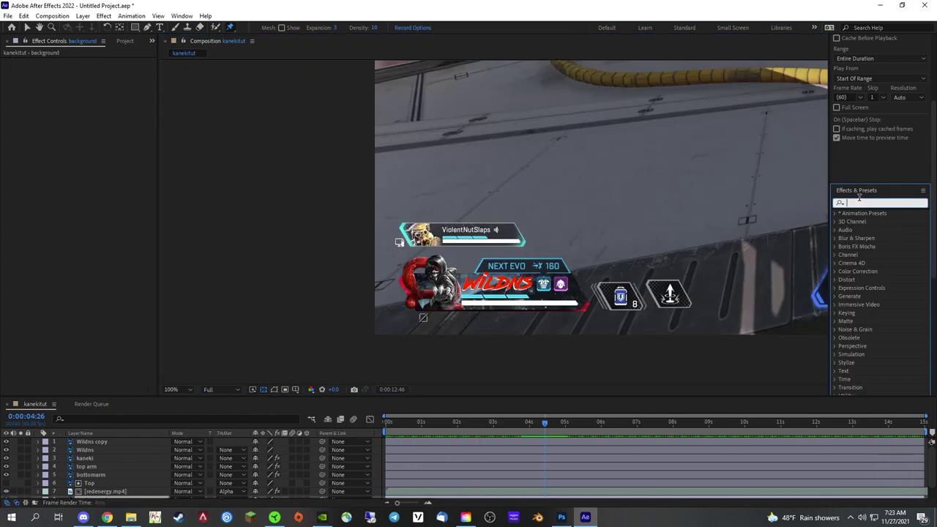
# Search the effects for "glow" and apply the Glow effect to the background layer.
pyautogui.click(860, 203)
pyautogui.write('glow')
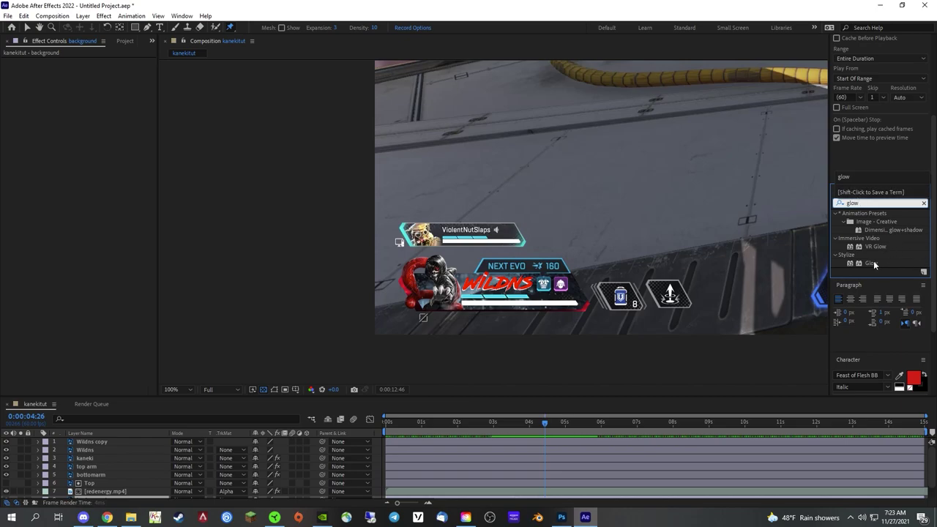
pyautogui.click(102, 459)
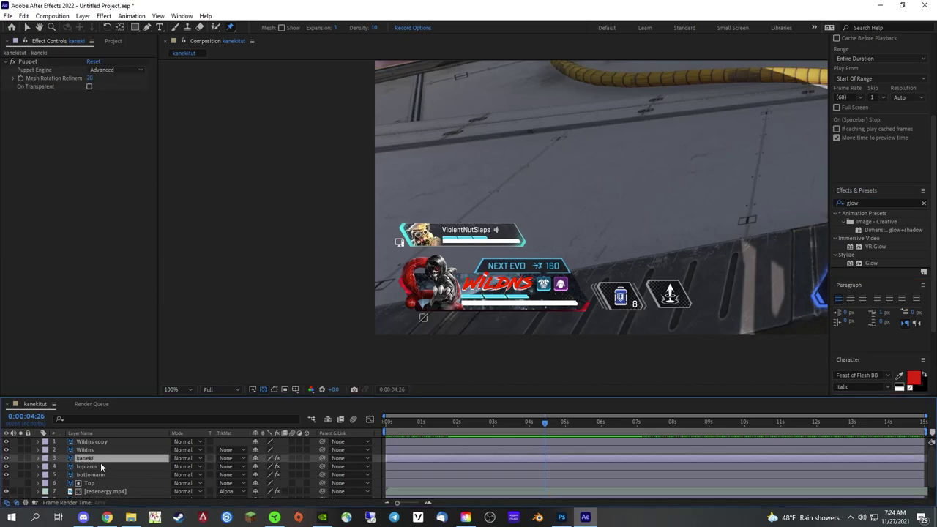
pyautogui.scroll(-1, 106, 472)
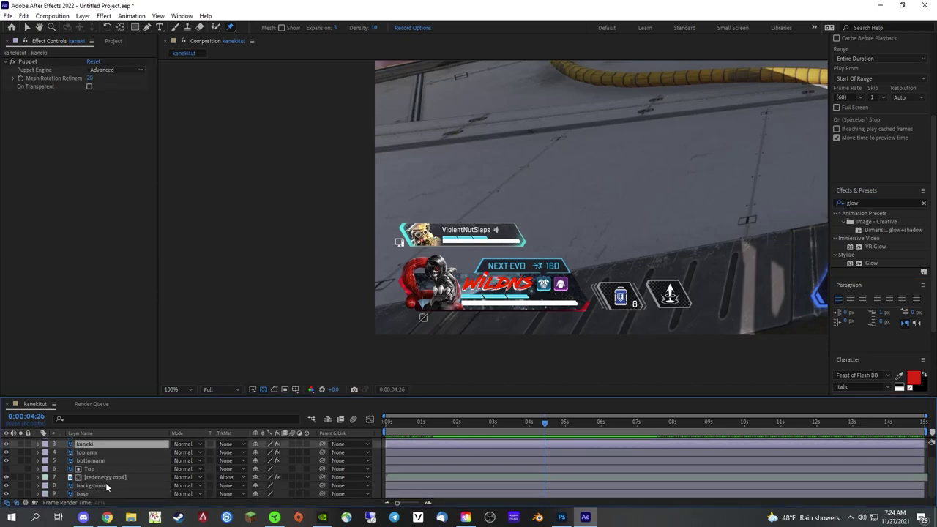
pyautogui.click(103, 495)
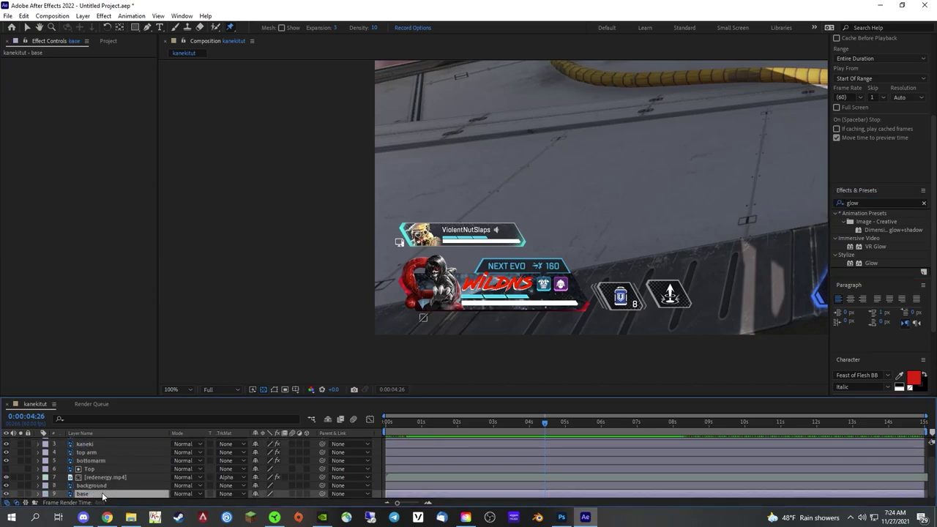
pyautogui.click(110, 486)
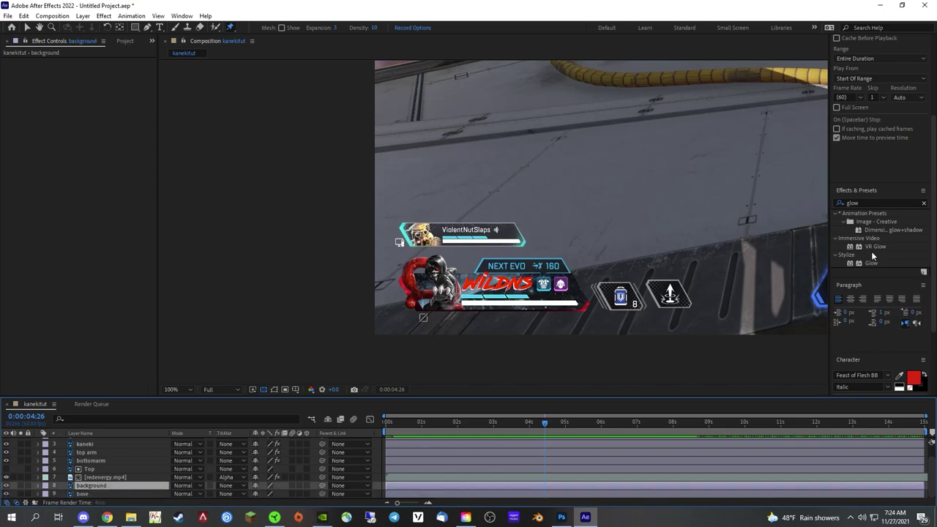
pyautogui.moveTo(871, 263); pyautogui.dragTo(101, 490)
pyautogui.press('v')
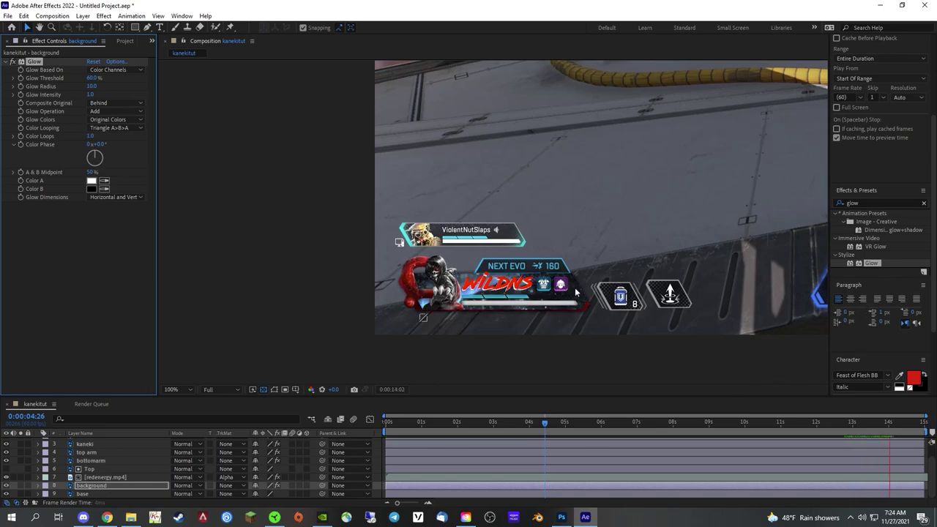
# Apply the Glow effect to the Top layer and preview the health bar.
pyautogui.hotkey('ctrl', 'Up')
pyautogui.hotkey('ctrl', 'v')
pyautogui.moveTo(871, 267); pyautogui.dragTo(100, 470)
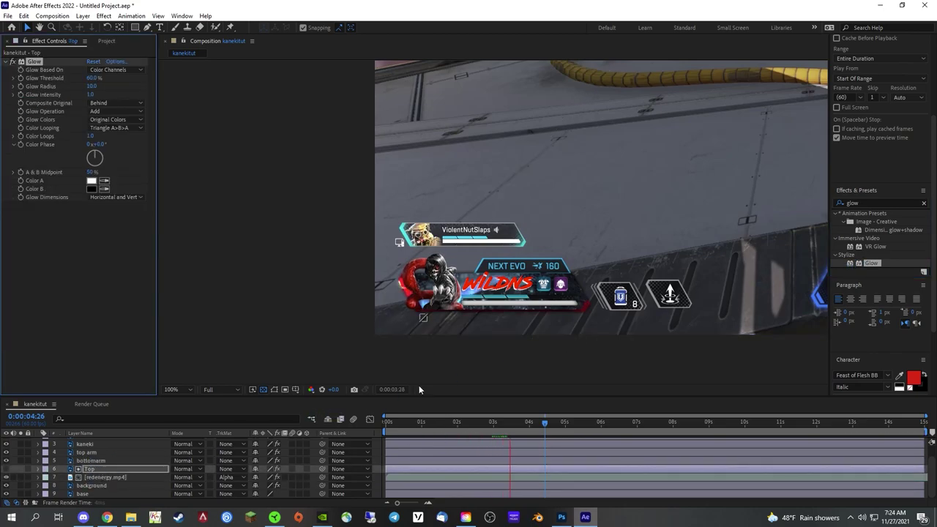
pyautogui.hotkey('ctrl', 'Down')
pyautogui.moveTo(472, 377); pyautogui.dragTo(472, 356)
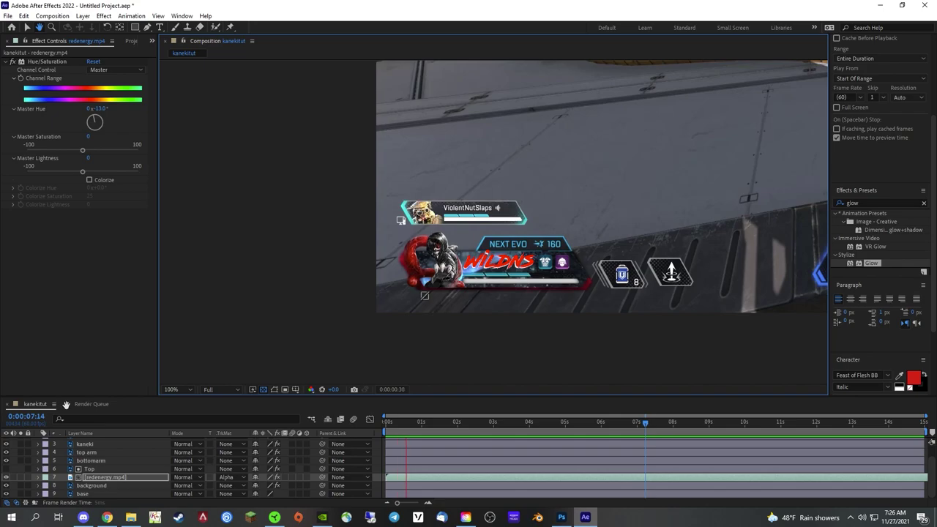
# Stop the preview and hide the base layer so the health bar sits on transparency.
pyautogui.click(28, 28)
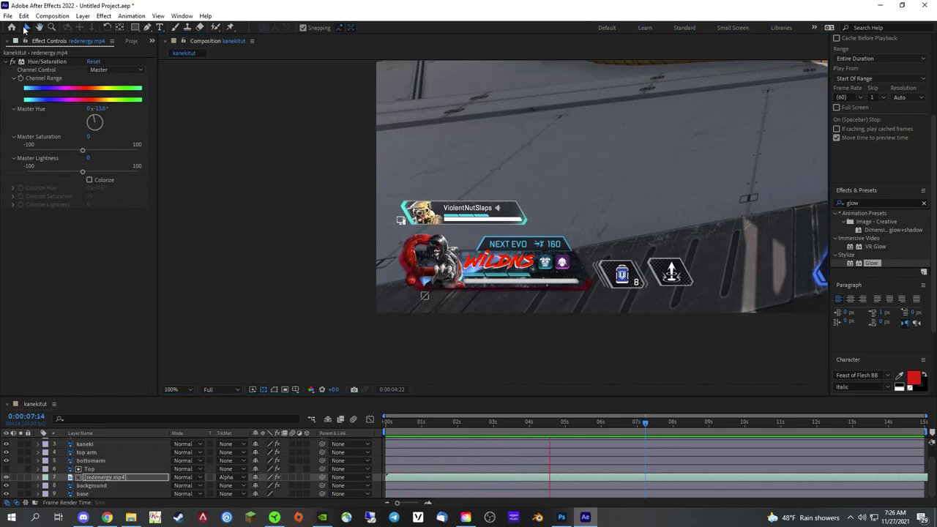
pyautogui.click(8, 15)
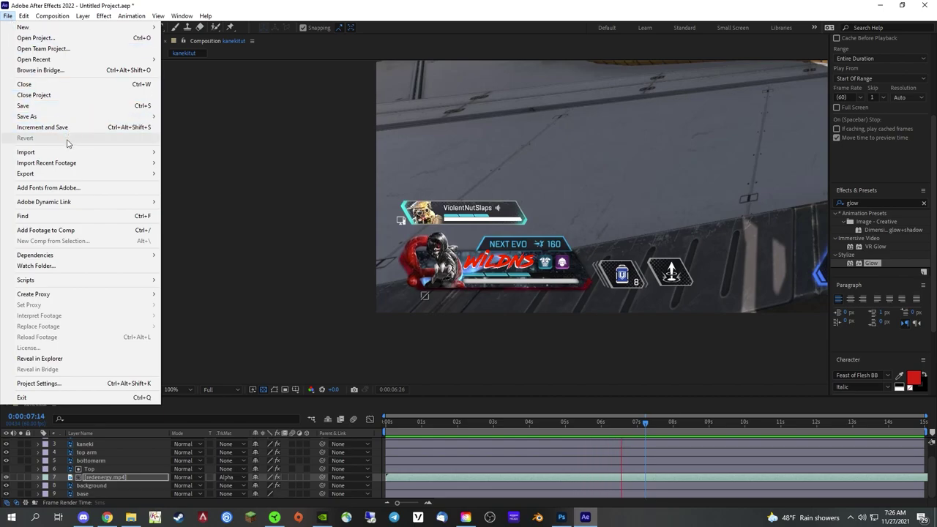
pyautogui.click(237, 279)
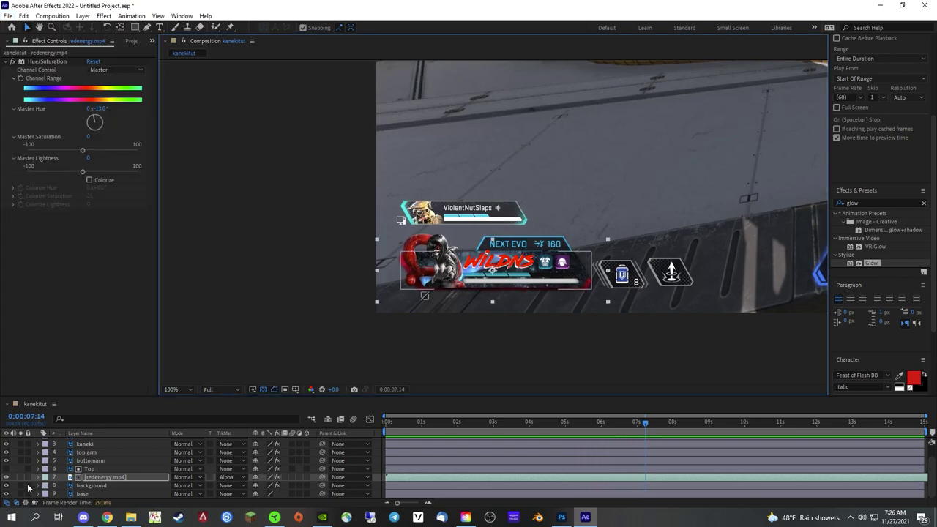
pyautogui.click(6, 495)
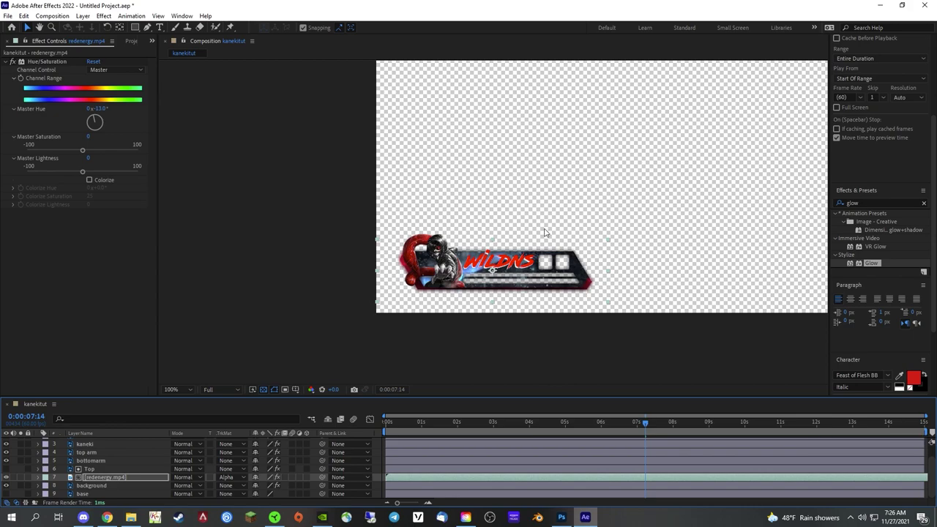
# Examine the health bar artwork against the transparent background at different magnifications.
pyautogui.press(',')
pyautogui.press(',')
pyautogui.press('h')
pyautogui.moveTo(680, 287); pyautogui.dragTo(657, 333)
pyautogui.scroll(4, 657, 332)
pyautogui.moveTo(416, 330); pyautogui.dragTo(501, 75)
pyautogui.scroll(-2, 501, 75)
pyautogui.press('v')
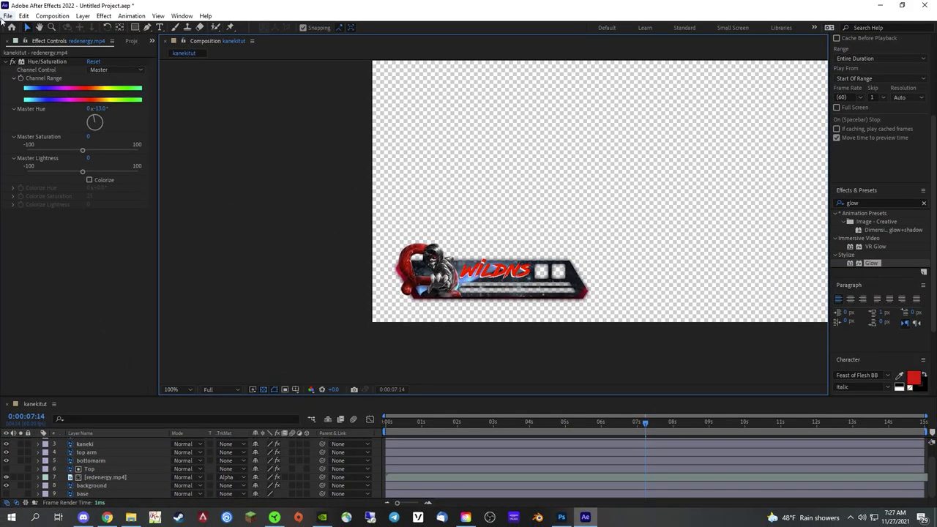
# Add the kanekitut composition to the Render Queue.
pyautogui.click(8, 15)
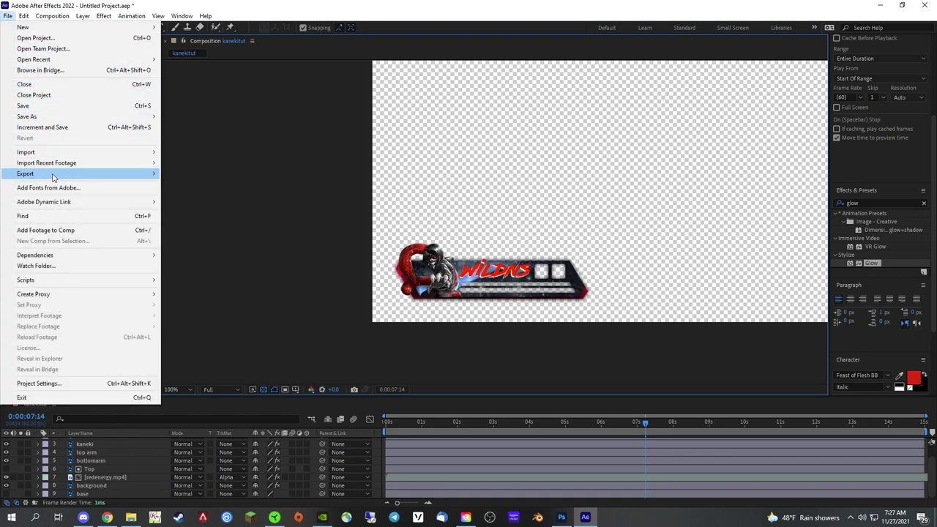
pyautogui.moveTo(60, 181)
pyautogui.click(211, 188)
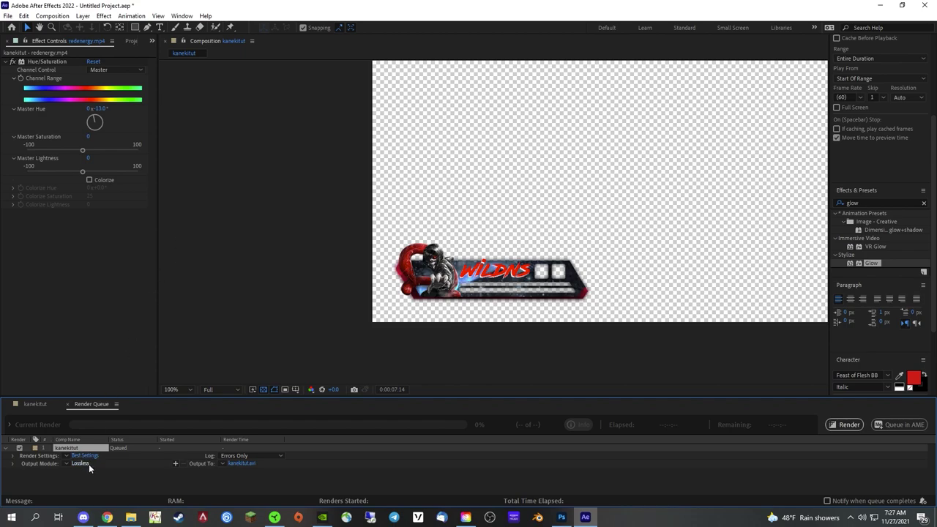
# Configure the output module with QuickTime format and RGB + Alpha channels.
pyautogui.click(87, 463)
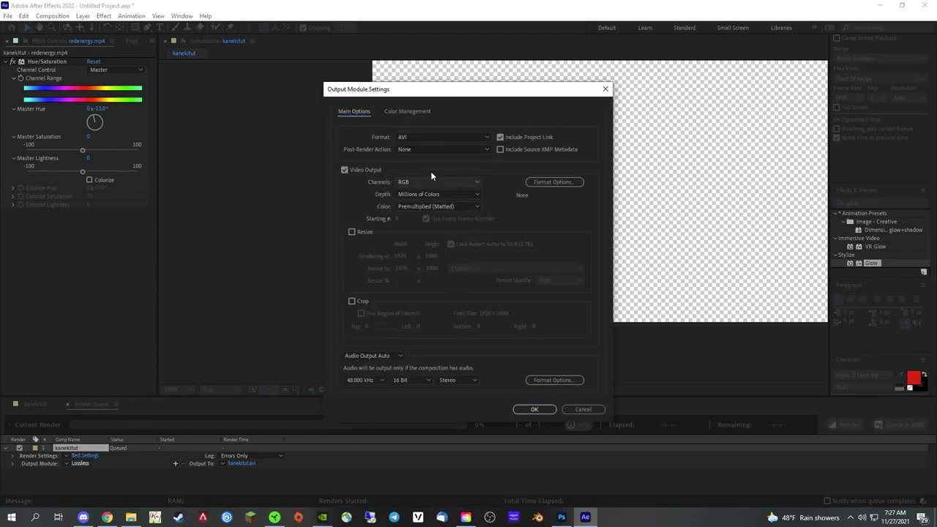
pyautogui.click(431, 137)
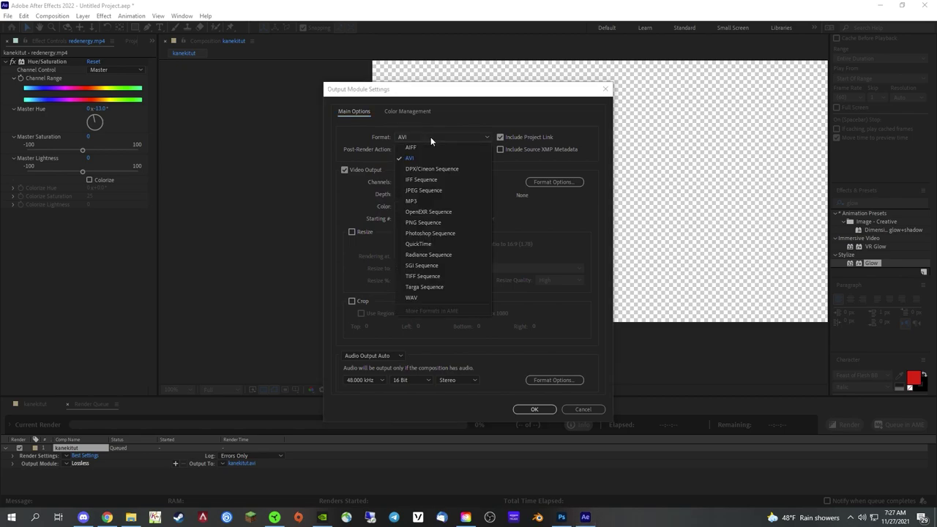
pyautogui.click(436, 246)
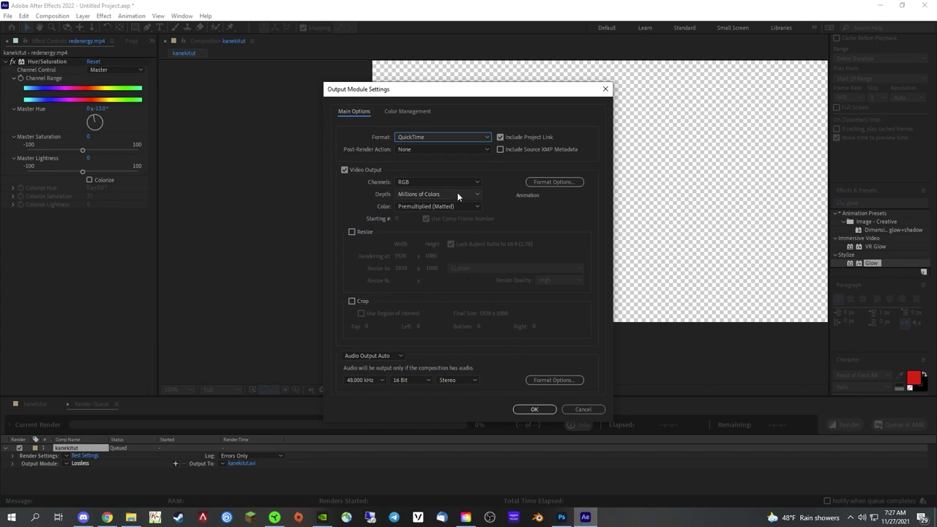
pyautogui.click(430, 183)
pyautogui.click(421, 212)
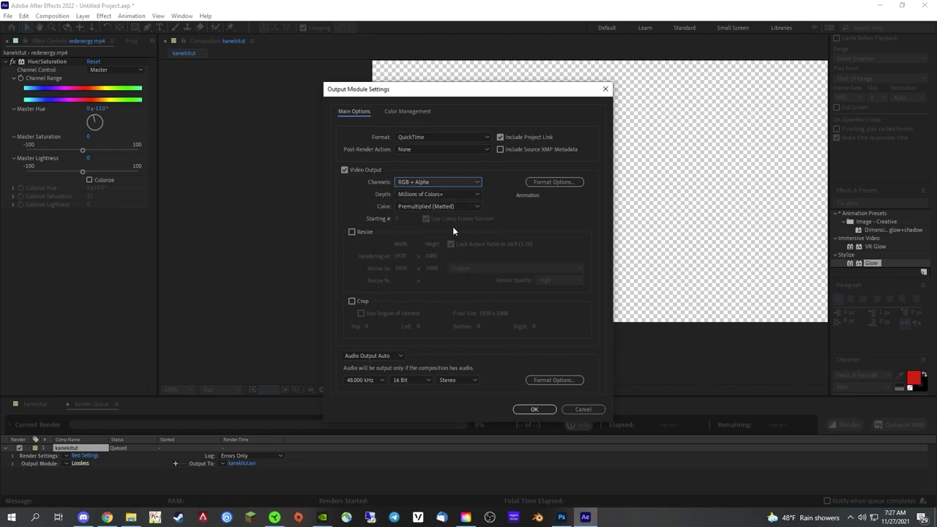
pyautogui.click(535, 409)
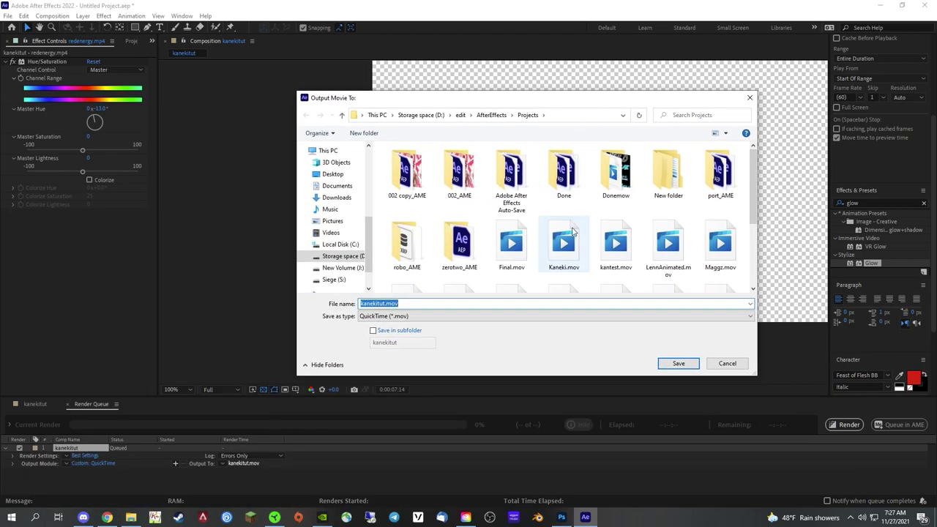
# Set the output file to kanekitut.mov in the Projects folder and render it.
pyautogui.scroll(-2, 563, 212)
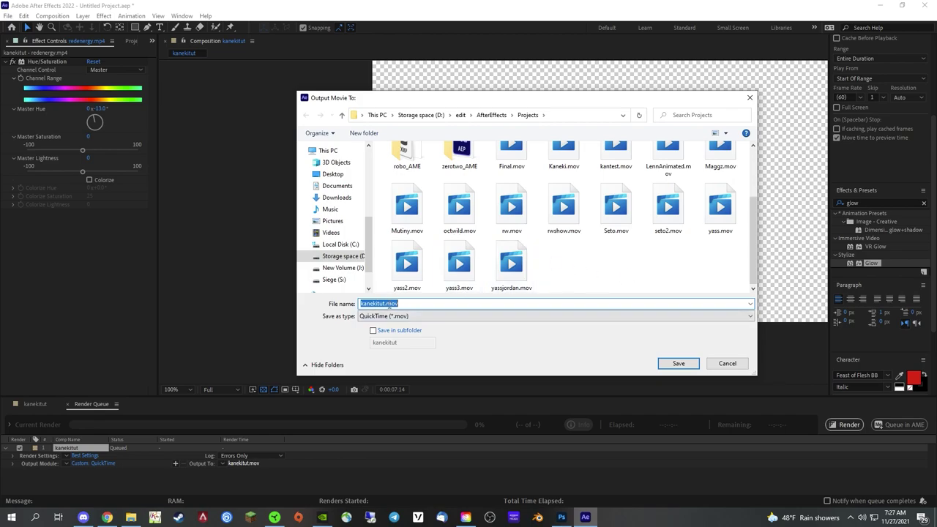
pyautogui.click(679, 364)
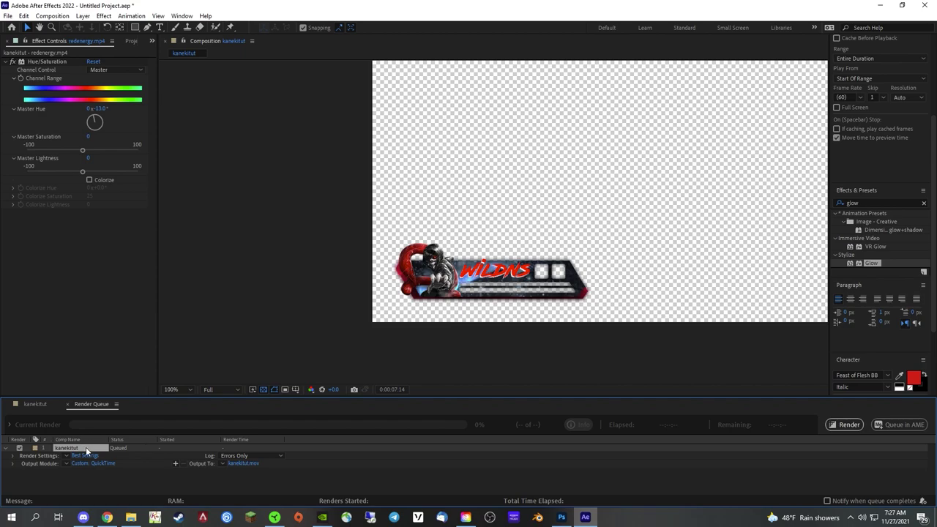
pyautogui.click(850, 425)
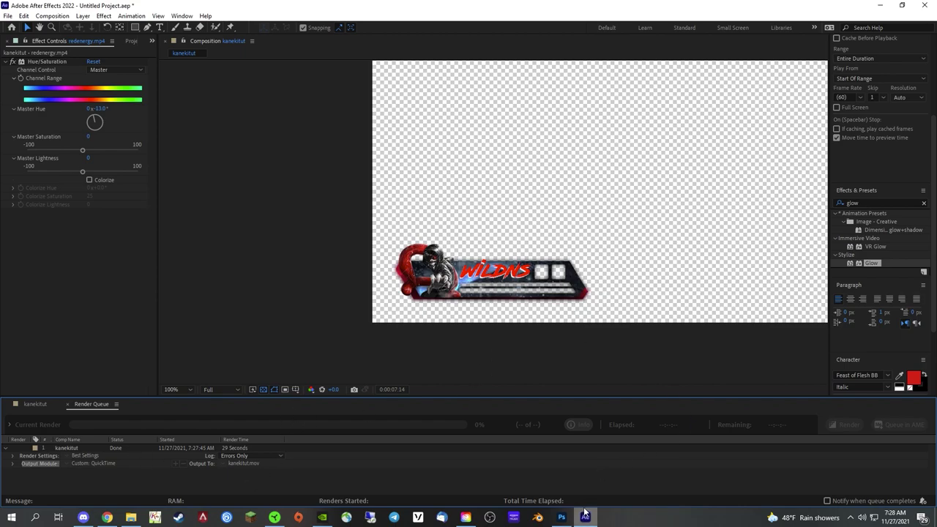
# Switch to OBS and add a new Media Source named "healthbar" to the Apex scene.
pyautogui.click(490, 517)
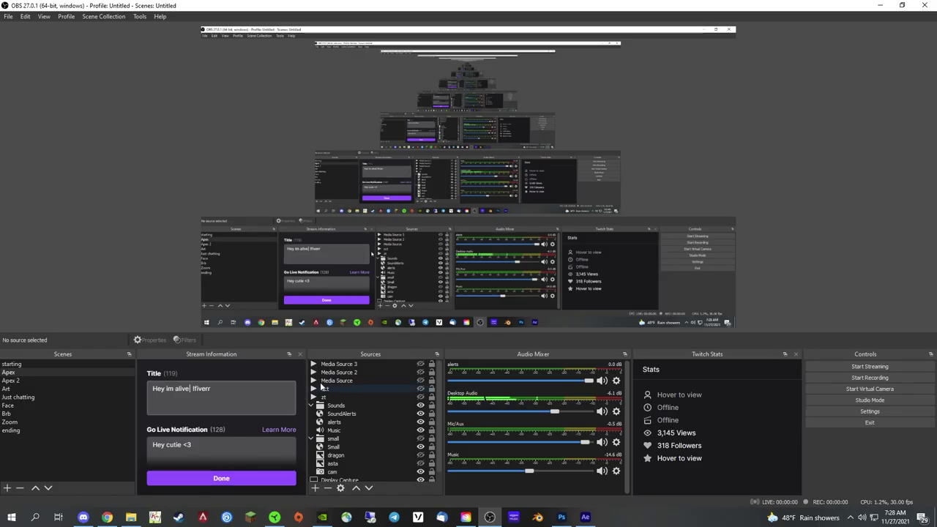
pyautogui.click(315, 489)
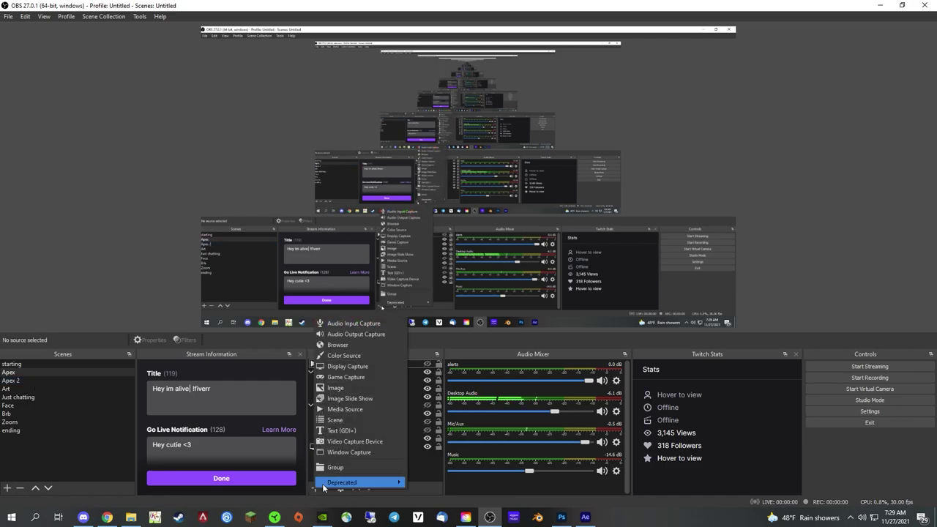
pyautogui.click(351, 408)
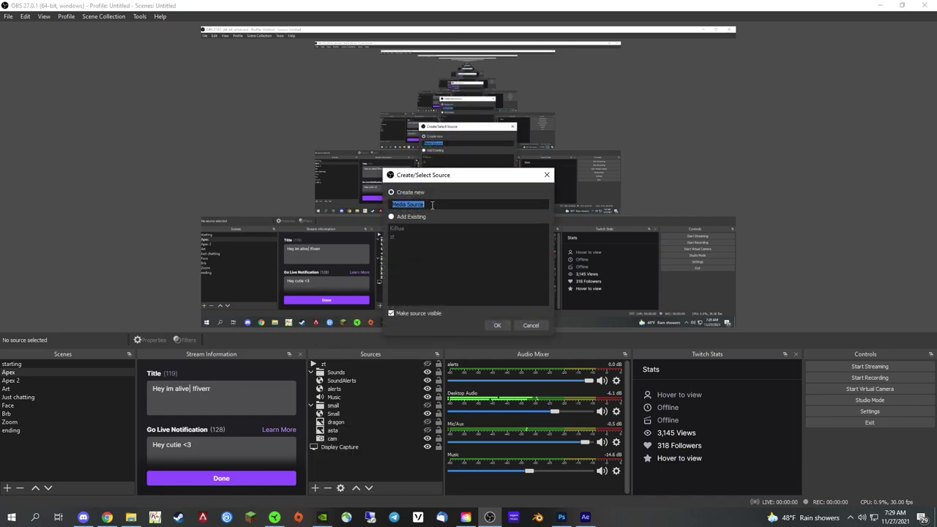
pyautogui.press('BackSpace')
pyautogui.write('healthbar')
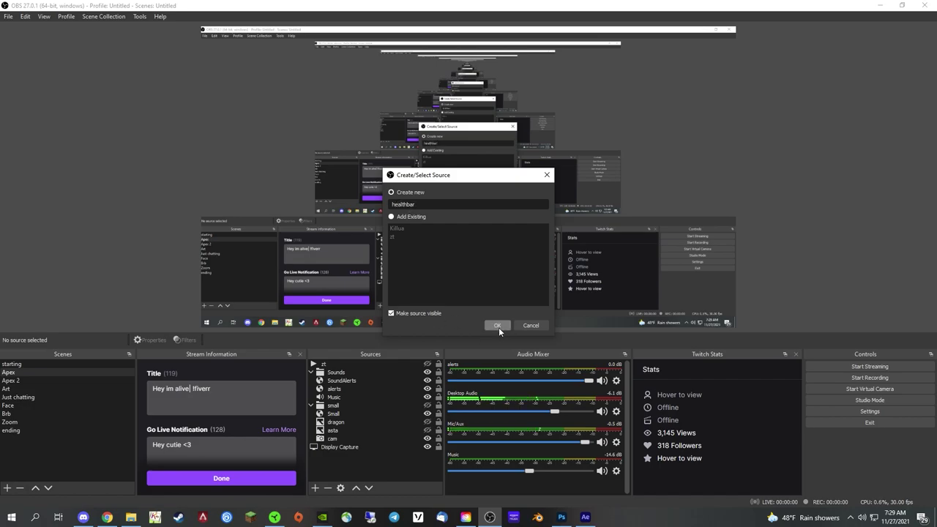
pyautogui.click(497, 326)
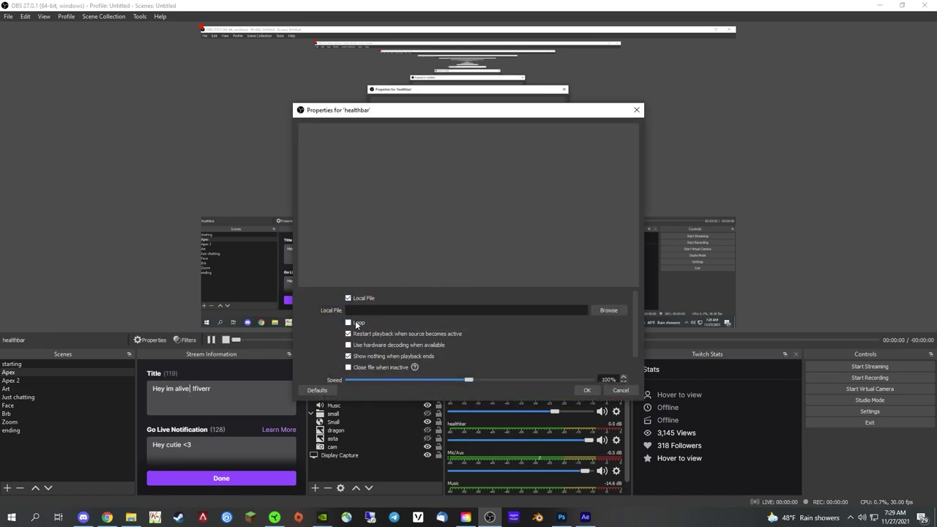
# Load kanekitut.mov from the AfterEffects Projects folder into the healthbar source with Loop enabled.
pyautogui.click(609, 310)
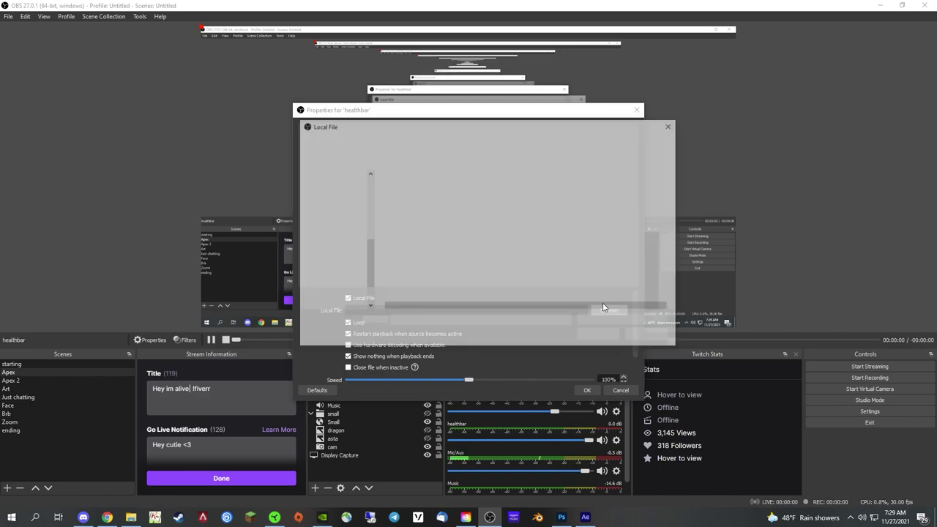
pyautogui.click(599, 335)
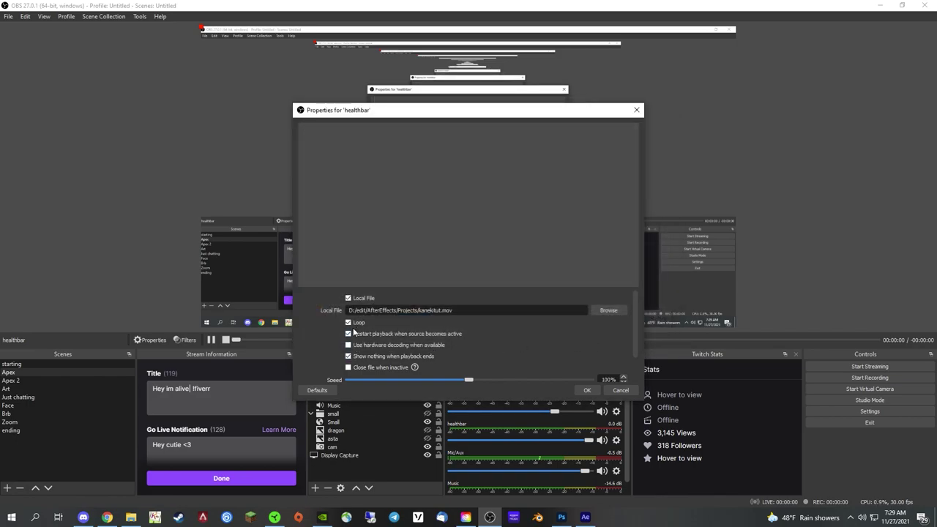
pyautogui.click(588, 391)
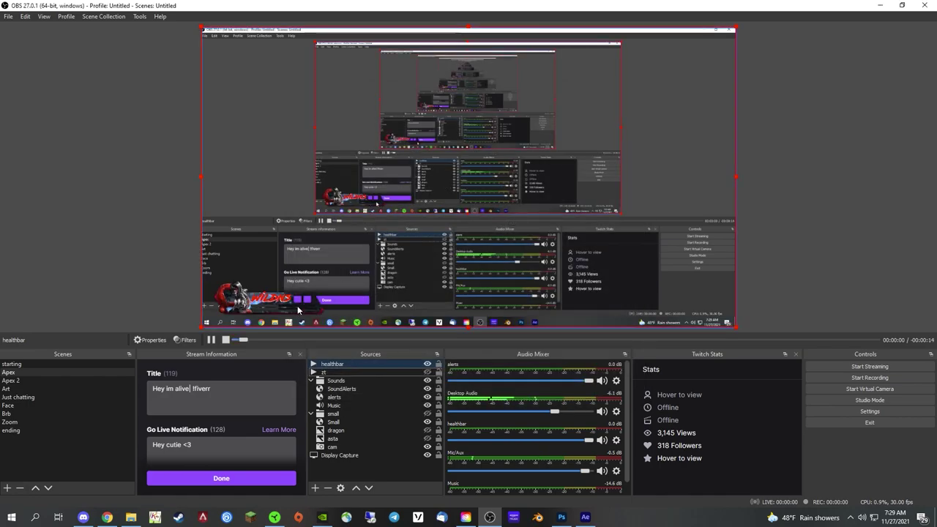